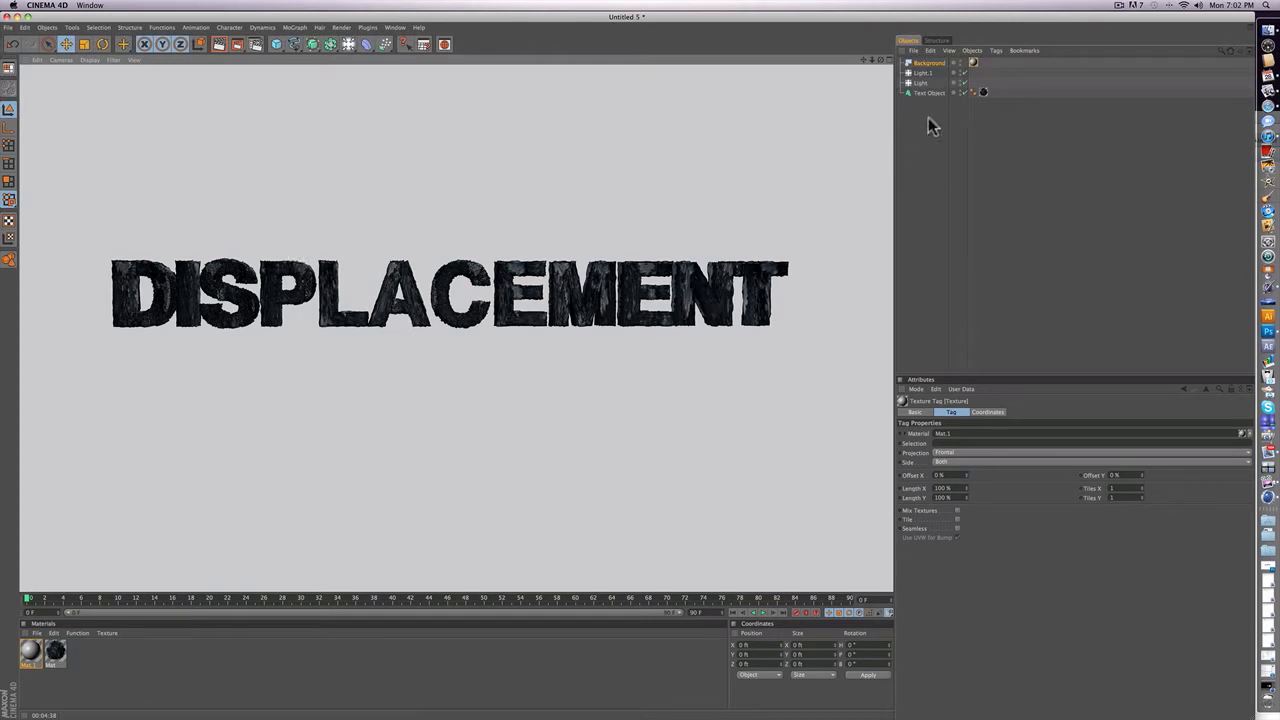
Clear the scene by deleting the background, both lights and the text object, along with both materials.
{"action": "left_click_drag", "start_coordinate": [935, 121], "coordinate": [888, 20]}
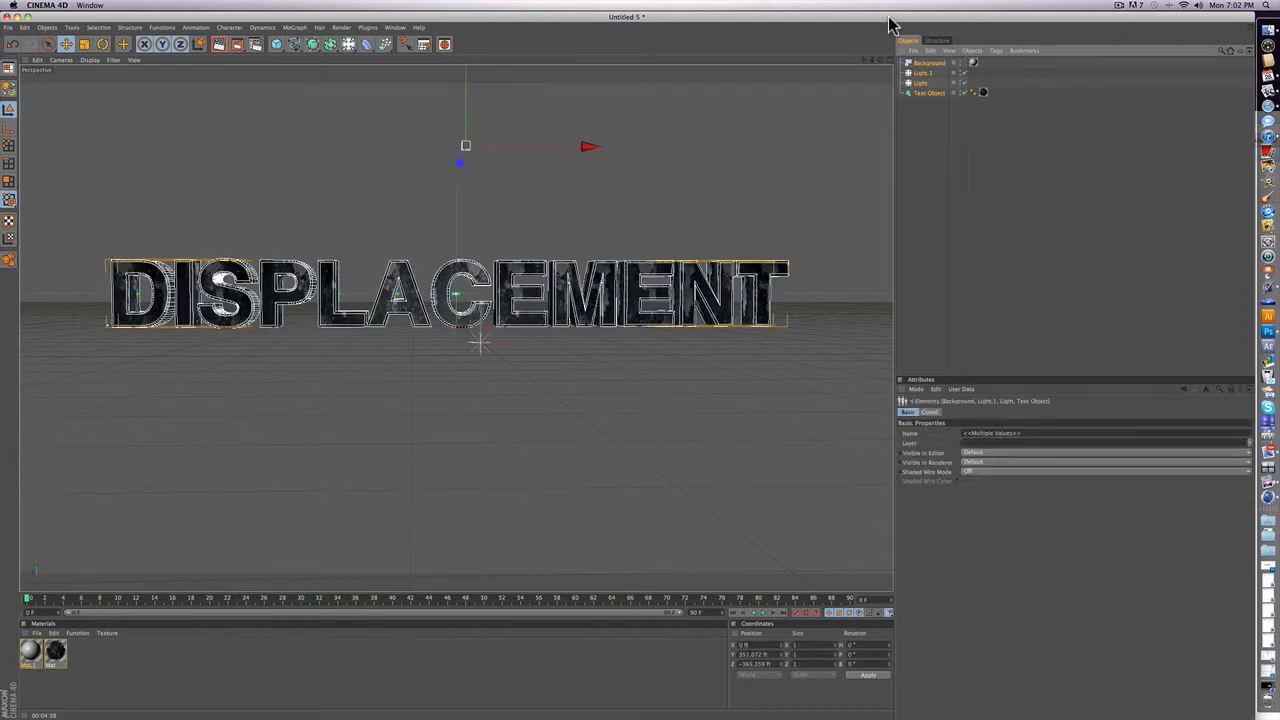
{"action": "key", "text": "Delete"}
{"action": "left_click_drag", "start_coordinate": [143, 674], "coordinate": [8, 652]}
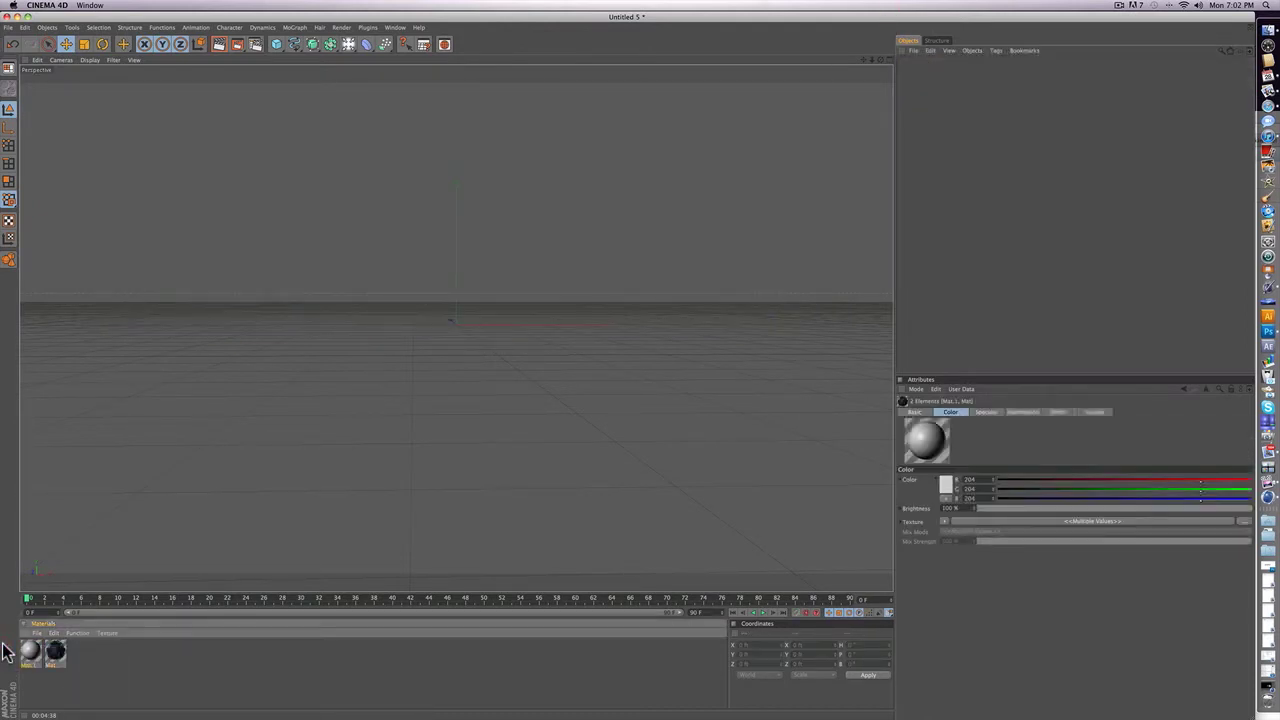
{"action": "key", "text": "Delete"}
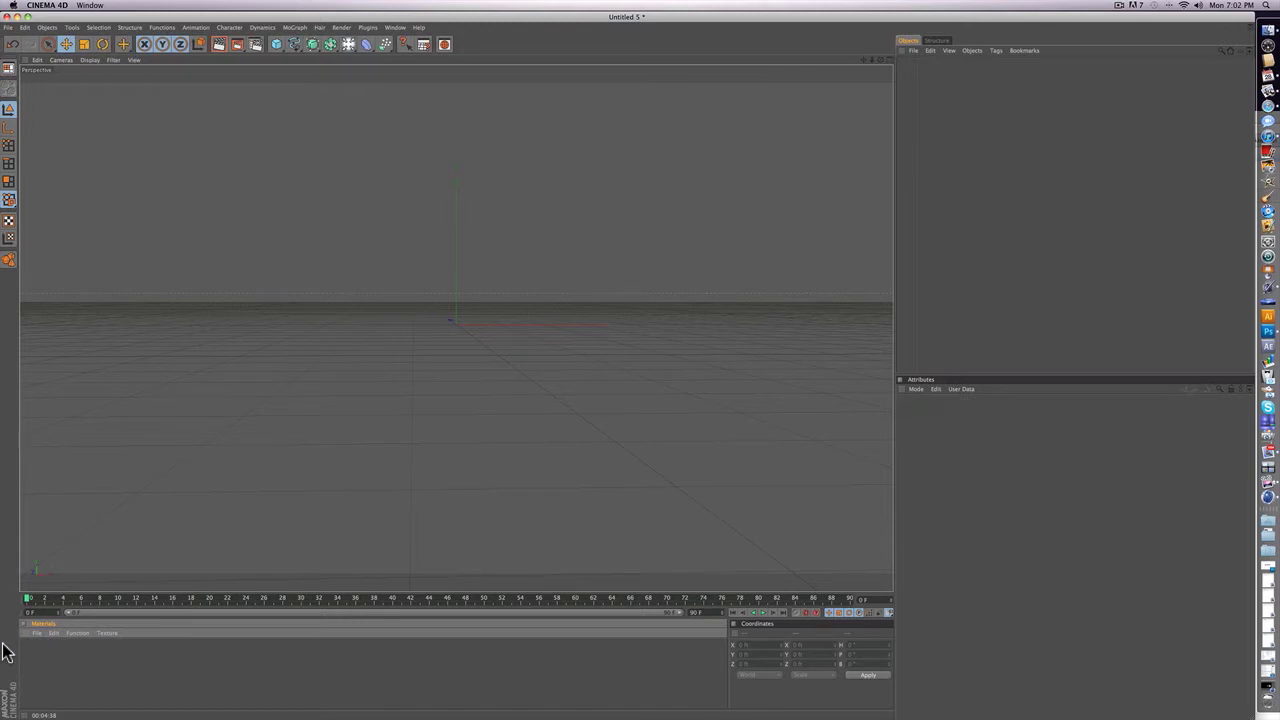
Add a MoGraph Text Object to the empty scene.
{"action": "left_click", "coordinate": [296, 27]}
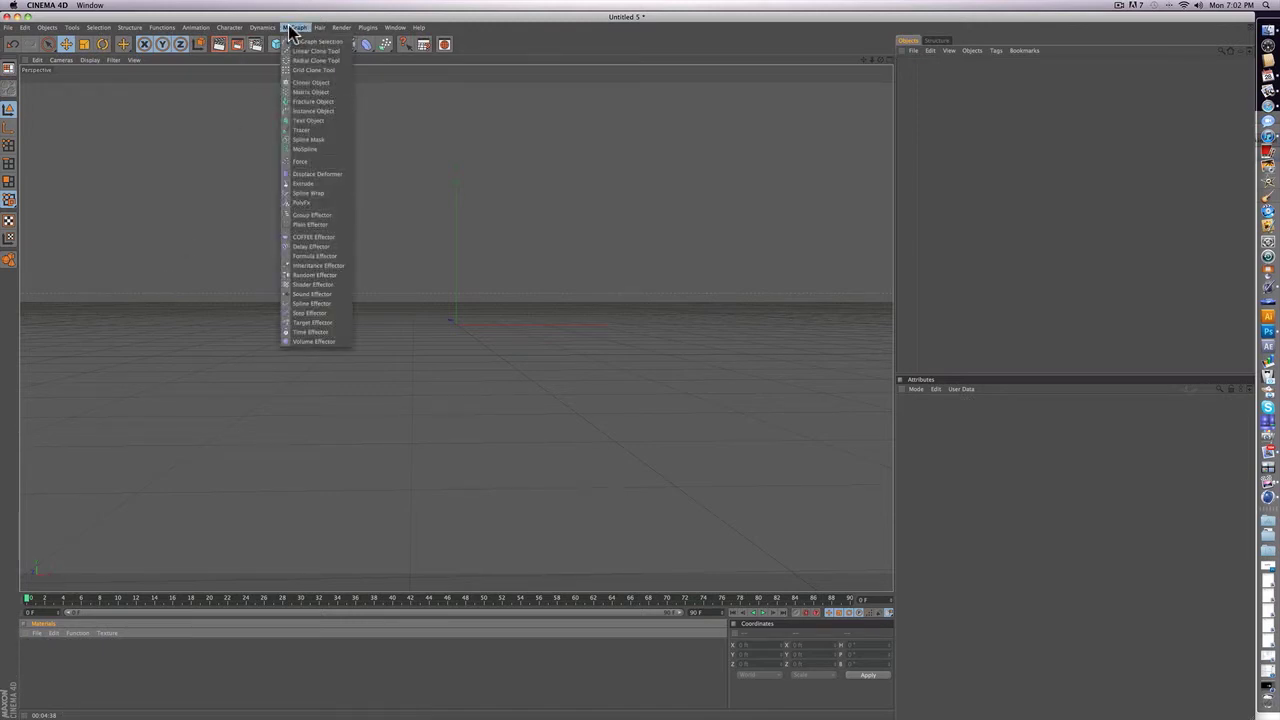
{"action": "left_click", "coordinate": [276, 44]}
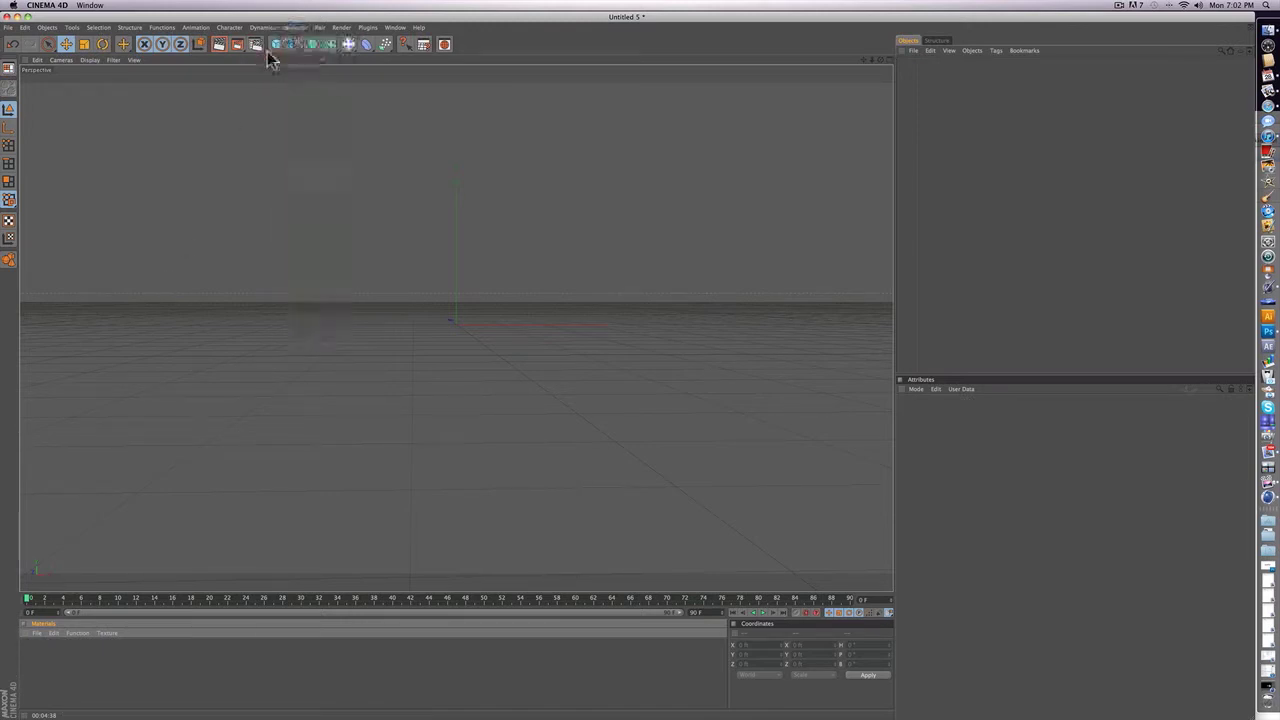
{"action": "left_click_drag", "start_coordinate": [276, 44], "coordinate": [300, 34]}
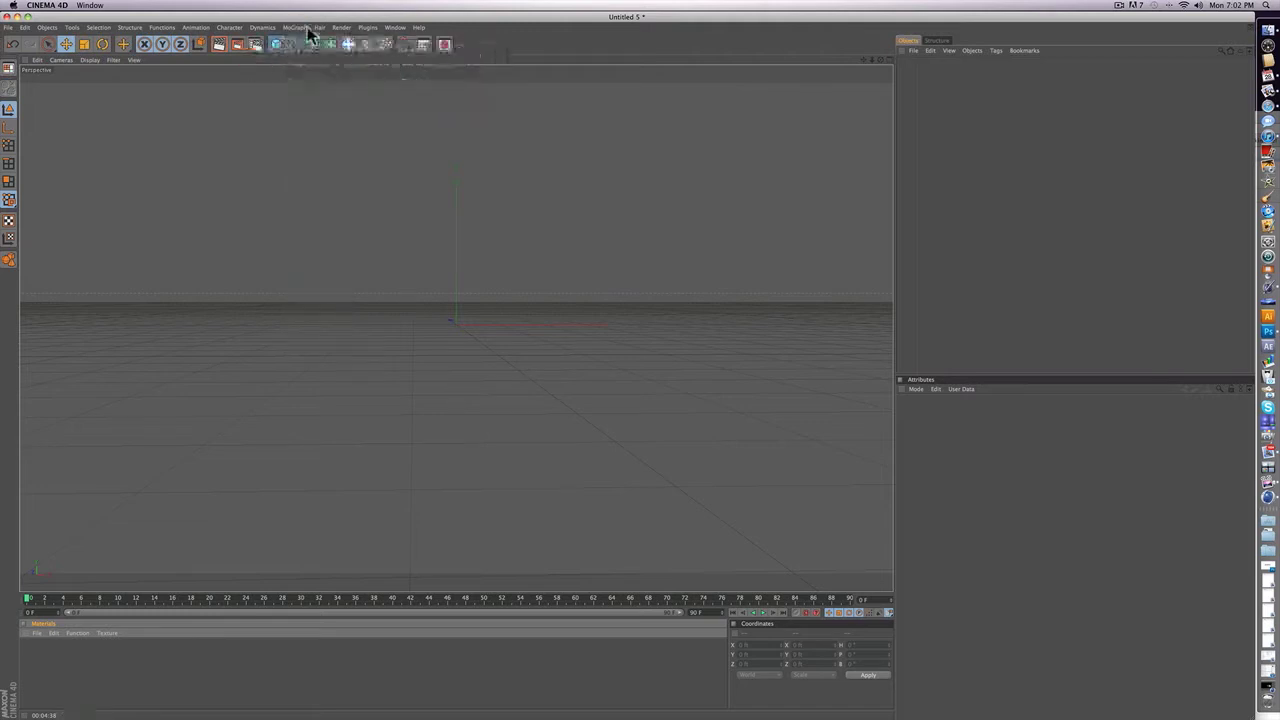
{"action": "left_click", "coordinate": [296, 27]}
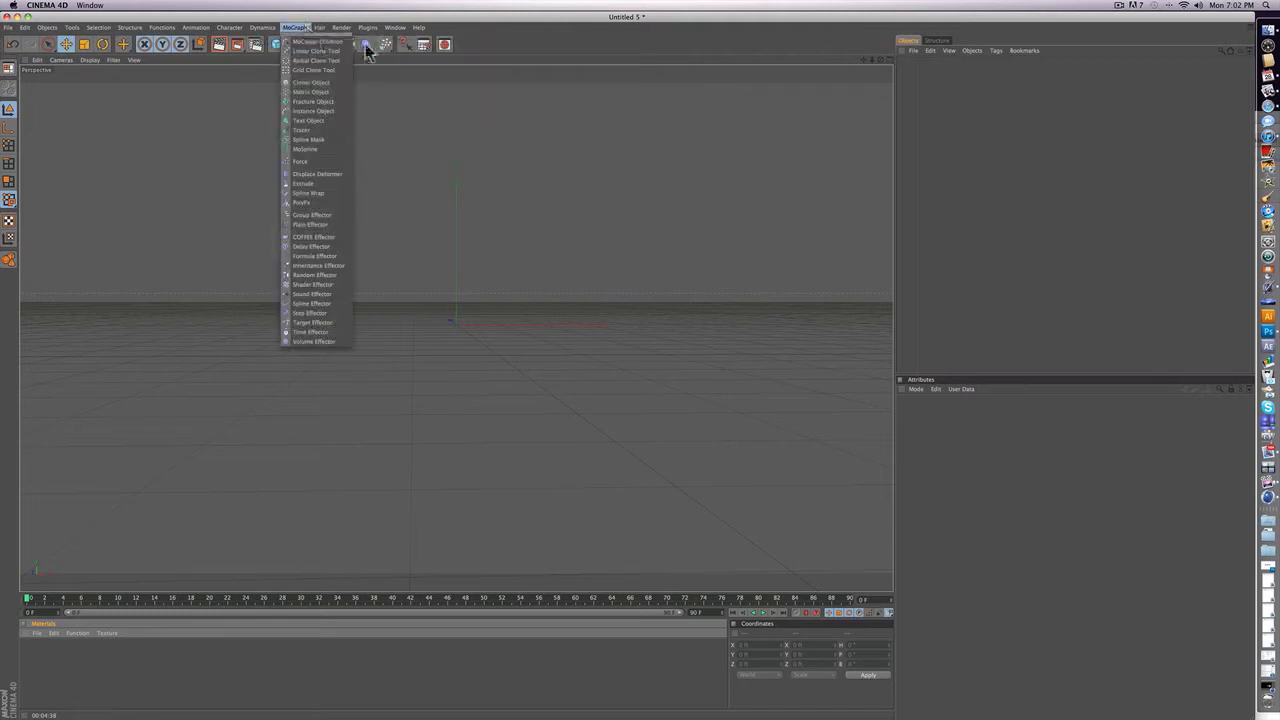
{"action": "left_click", "coordinate": [307, 119]}
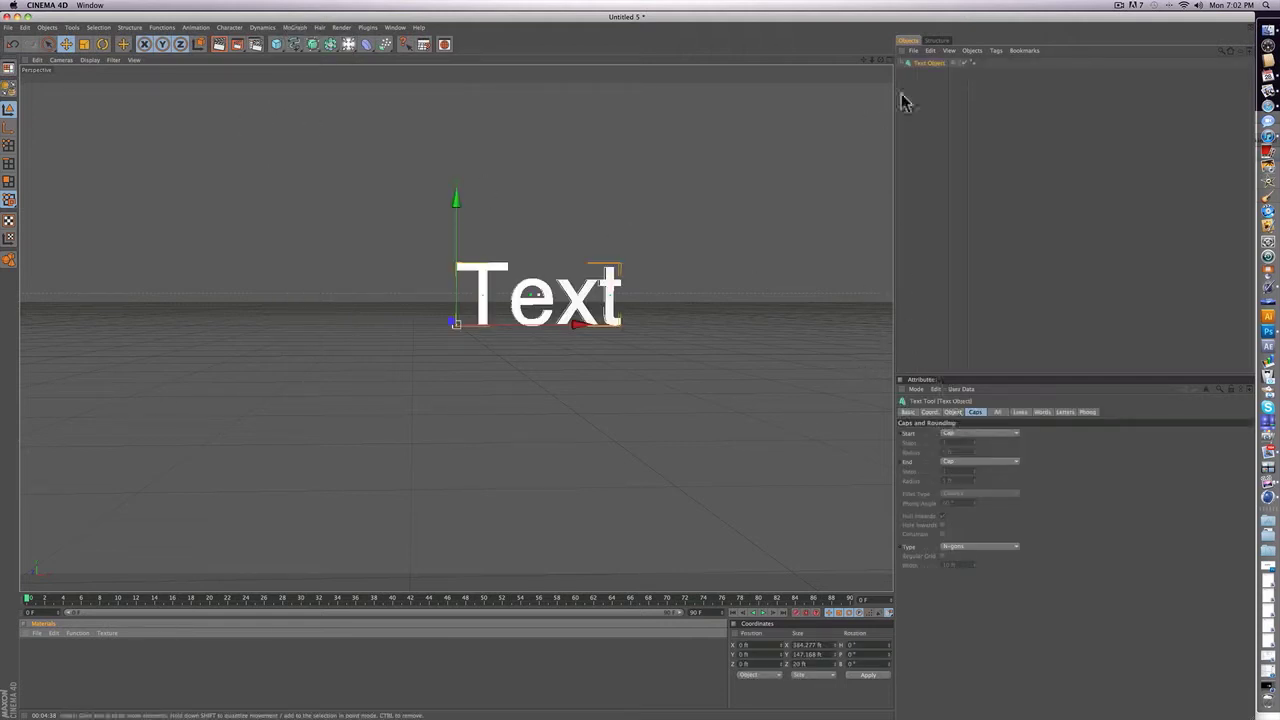
Change the text object's wording to TYPOGRAPHY and set its alignment to Middle.
{"action": "left_click", "coordinate": [951, 413]}
{"action": "double_click", "coordinate": [957, 460]}
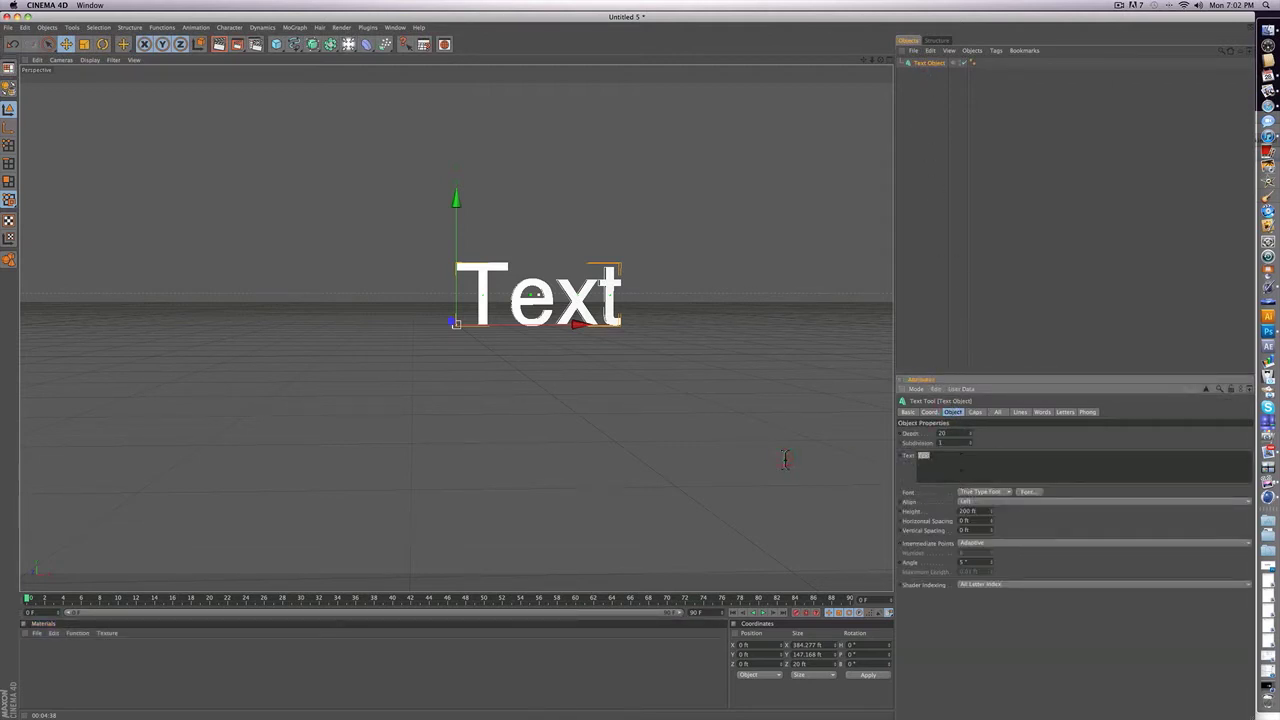
{"action": "type", "text": "TY"}
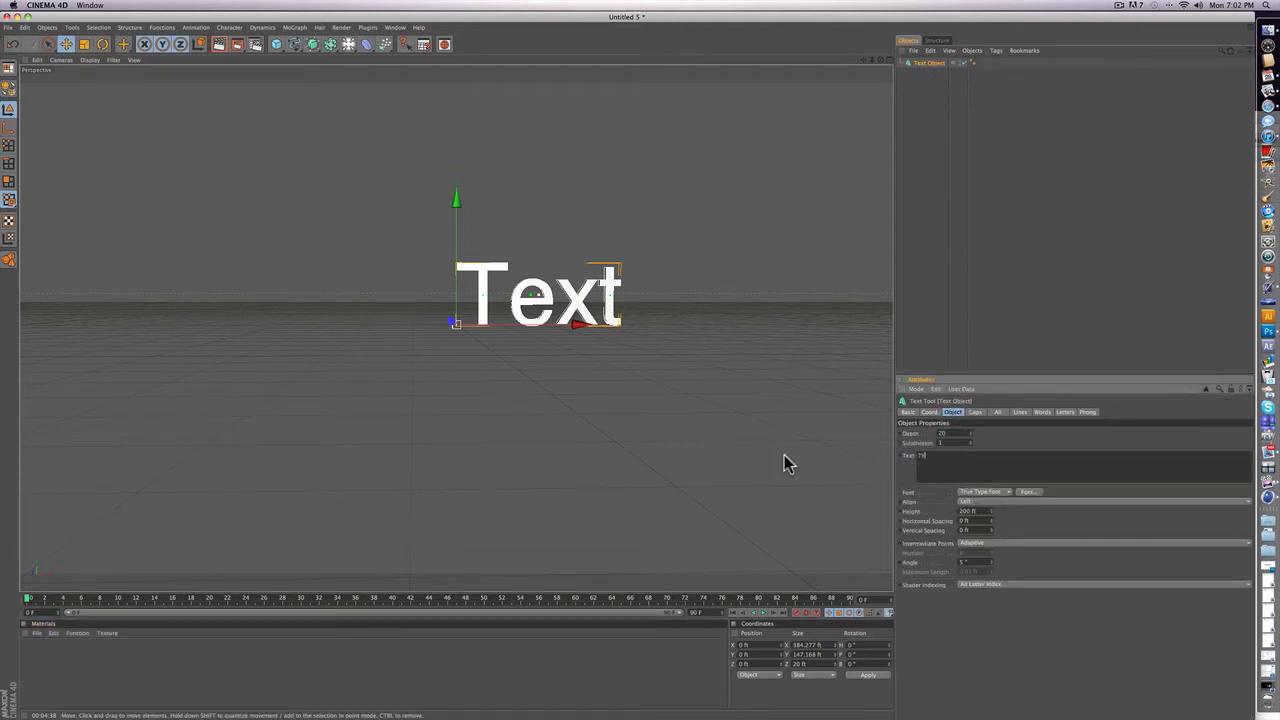
{"action": "type", "text": "POGRAPHY"}
{"action": "left_click", "coordinate": [1014, 503]}
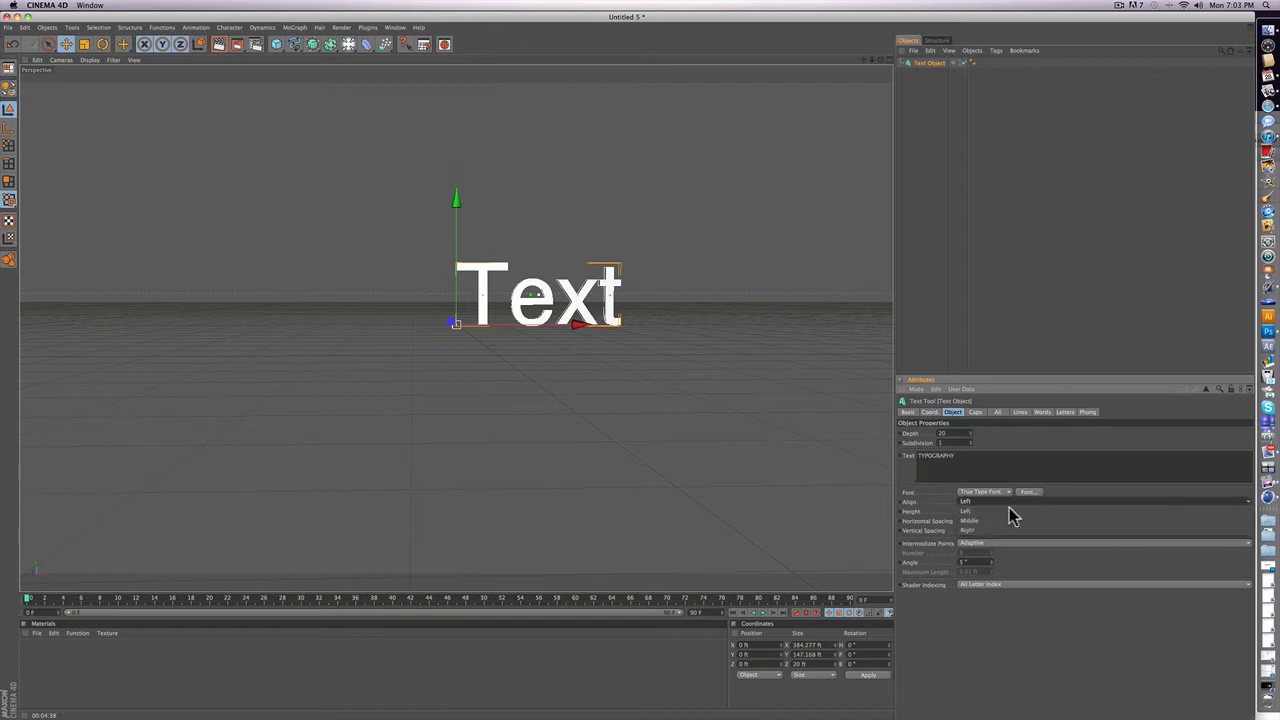
{"action": "left_click", "coordinate": [1007, 517]}
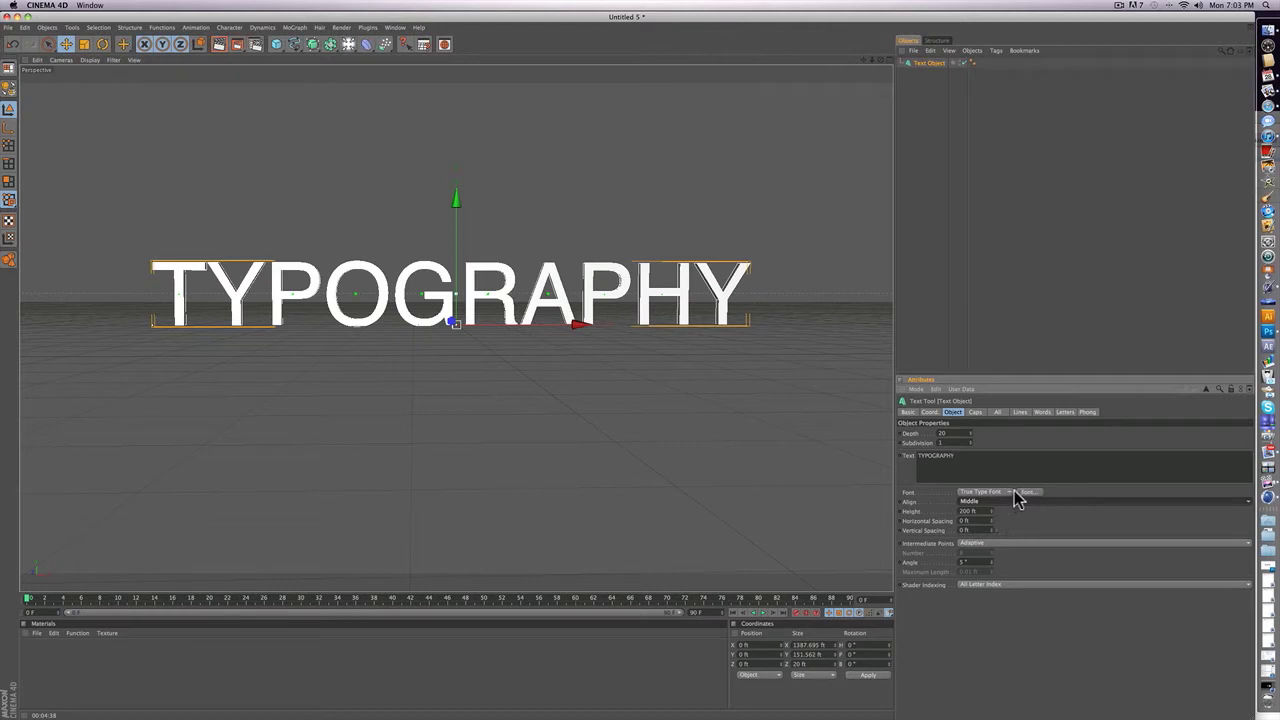
Set the text's font to Helvetica Bold Oblique and increase its extrusion depth to about 148.
{"action": "left_click", "coordinate": [1028, 491]}
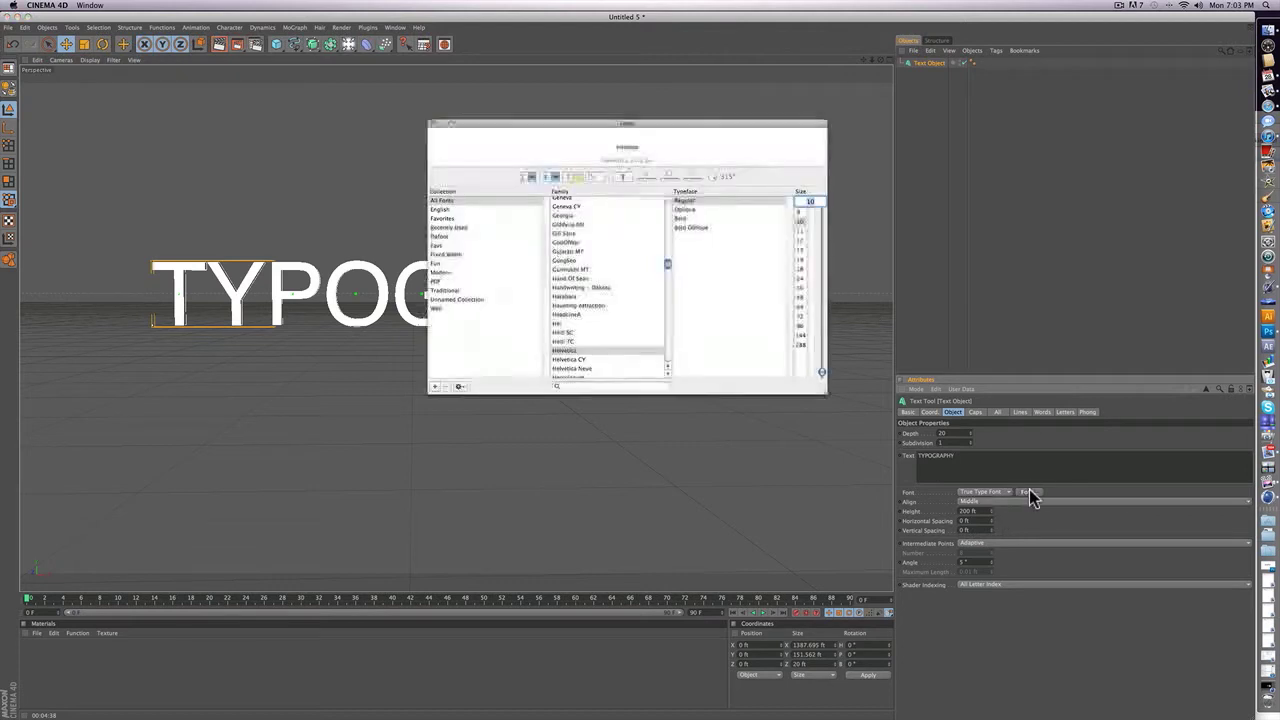
{"action": "left_click", "coordinate": [693, 230]}
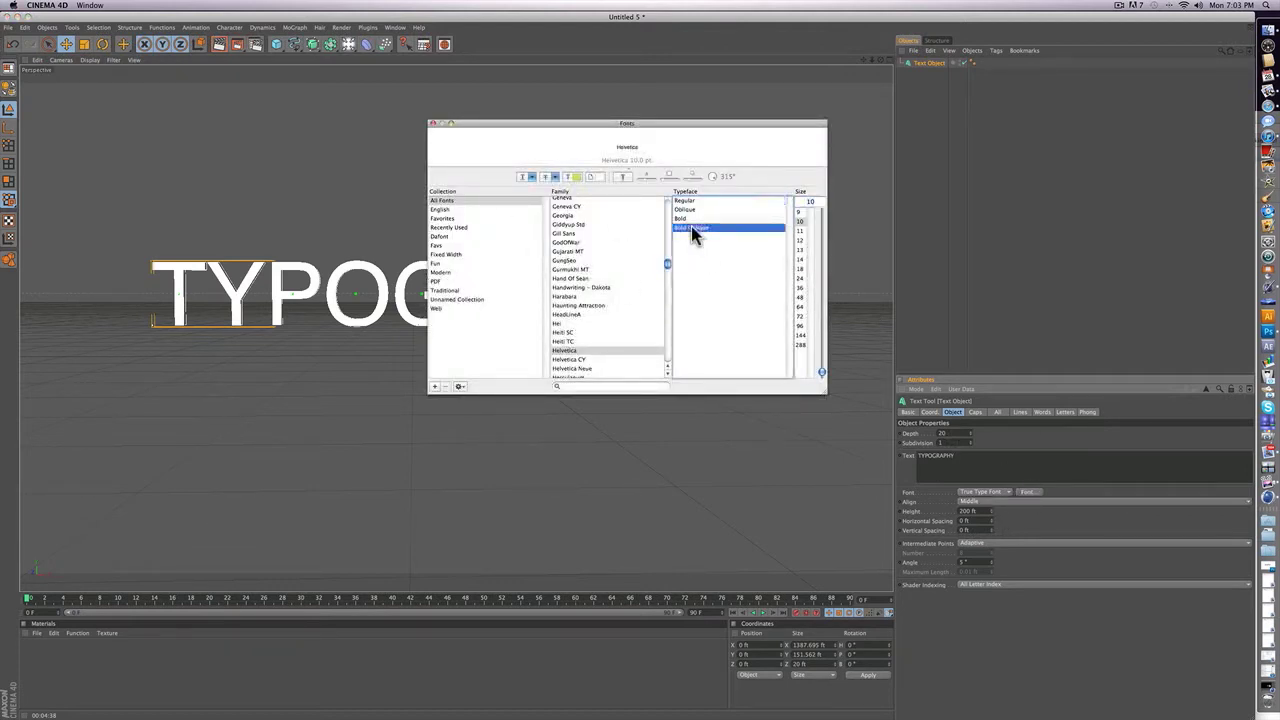
{"action": "left_click", "coordinate": [432, 123]}
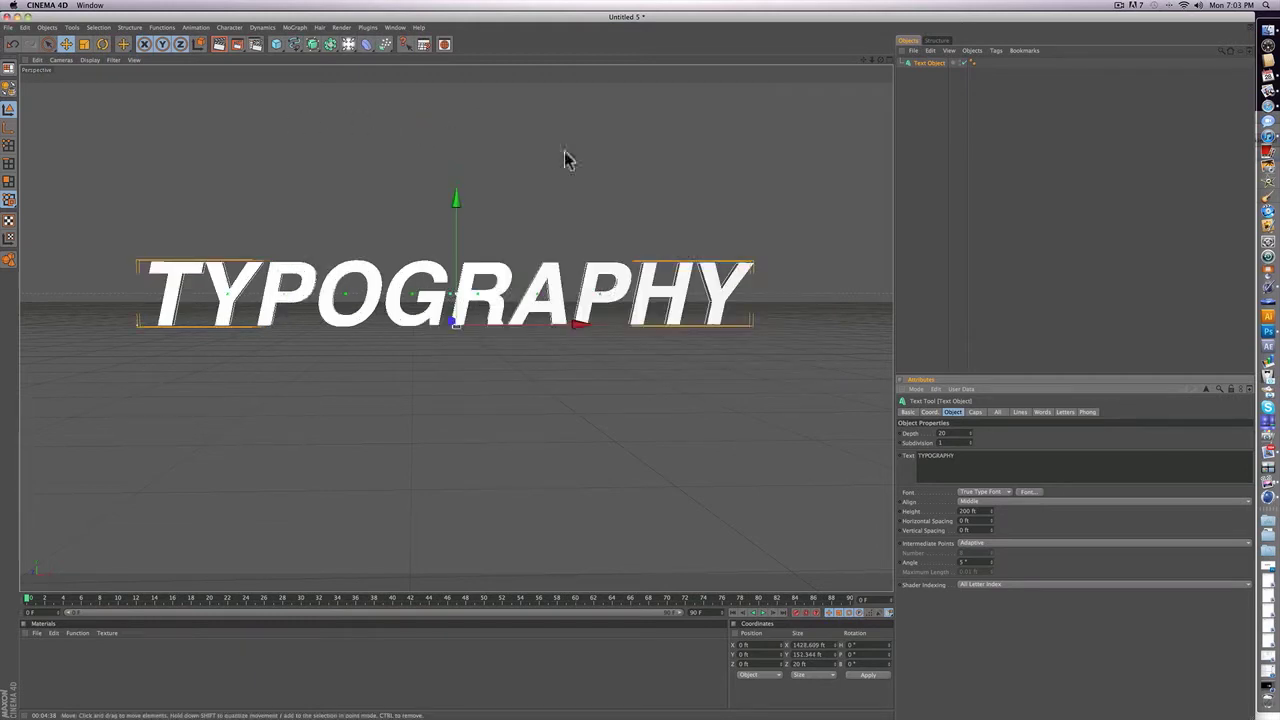
{"action": "left_click_drag", "start_coordinate": [970, 436], "coordinate": [970, 366]}
Set both the start and end caps of the text to Fillet Cap, and deselect the text.
{"action": "left_click", "coordinate": [975, 412]}
{"action": "left_click", "coordinate": [980, 433]}
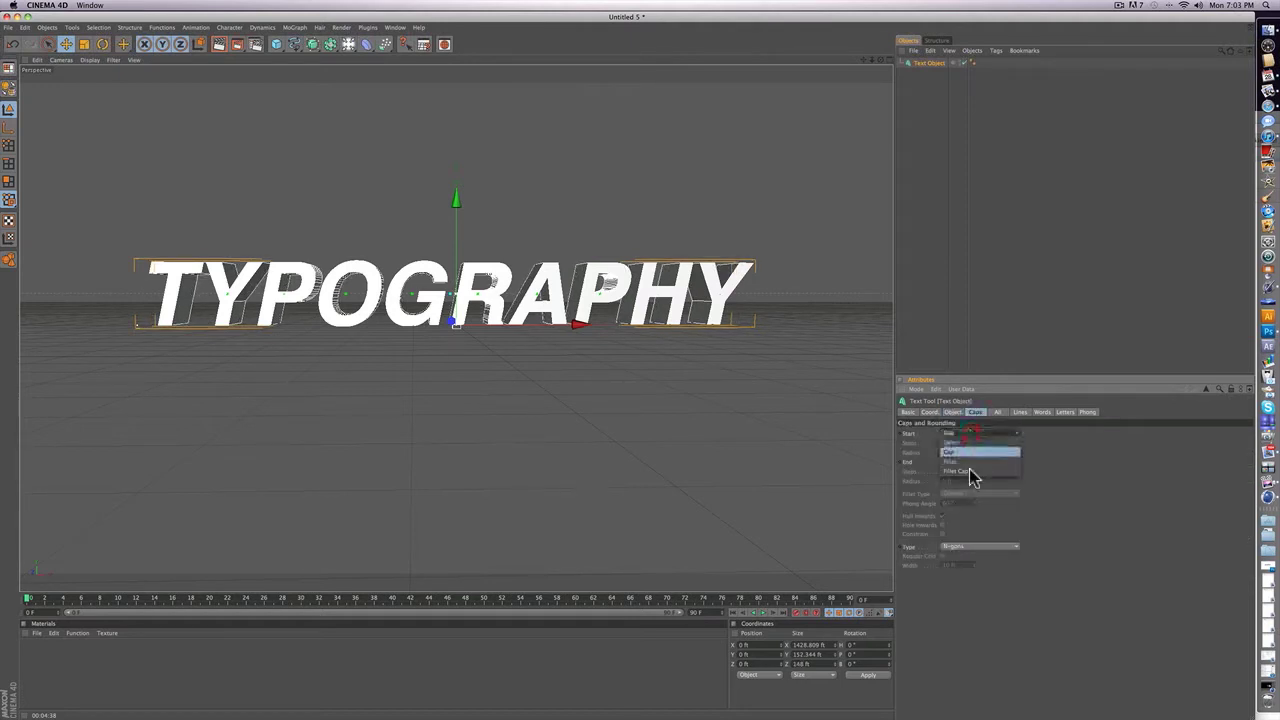
{"action": "left_click", "coordinate": [960, 472]}
{"action": "left_click", "coordinate": [970, 462]}
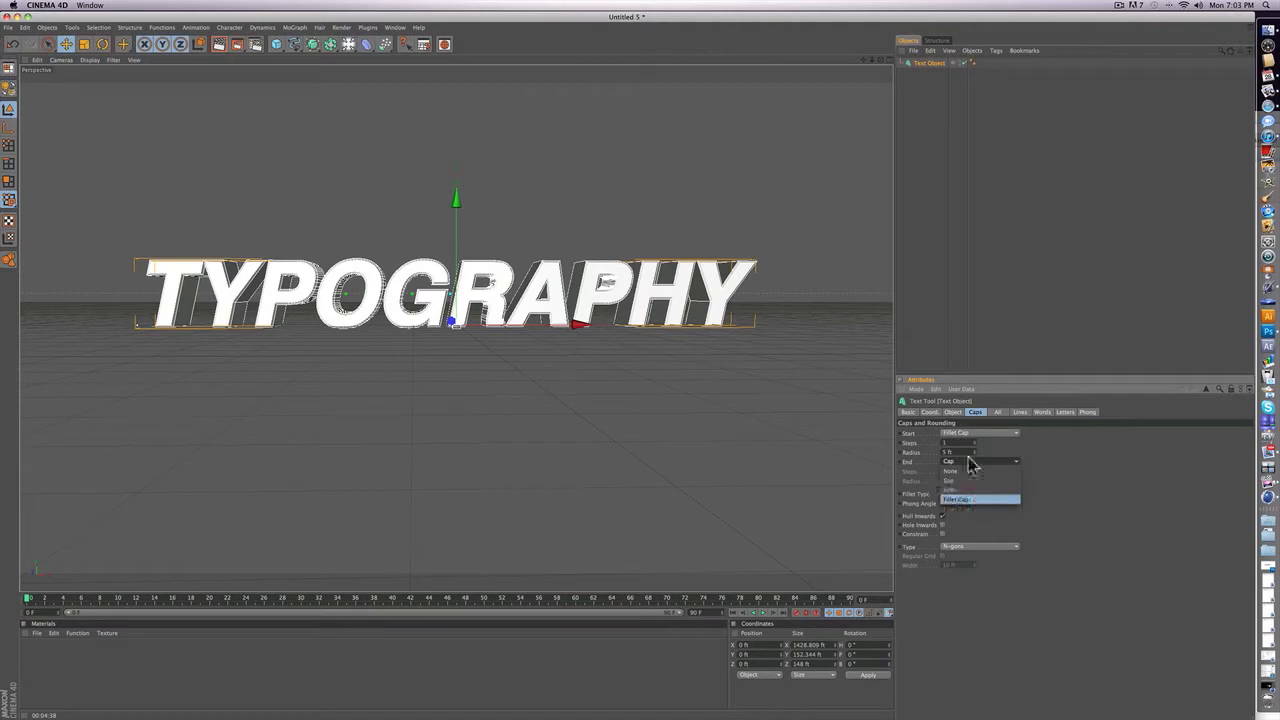
{"action": "left_click", "coordinate": [980, 499]}
{"action": "left_click", "coordinate": [1060, 235]}
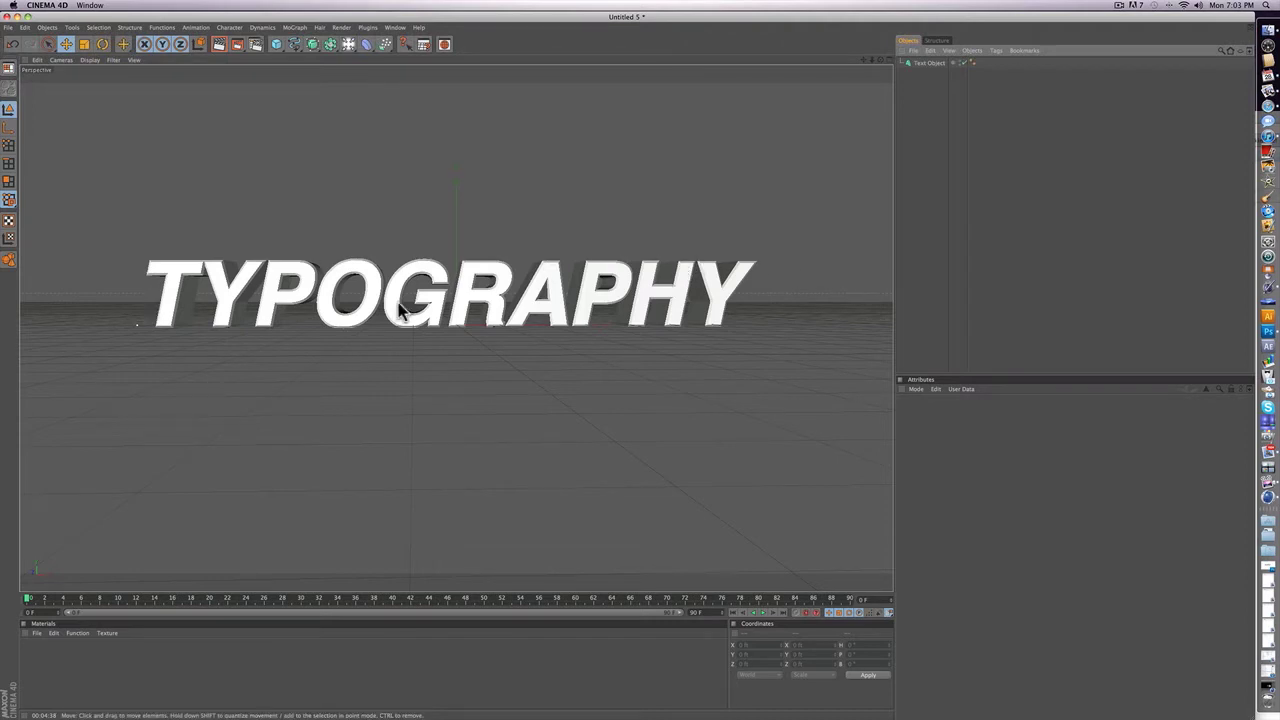
Switch to Safari, search Google Images for "grunge texture" and restrict the results to Large size.
{"action": "left_click", "coordinate": [1266, 107]}
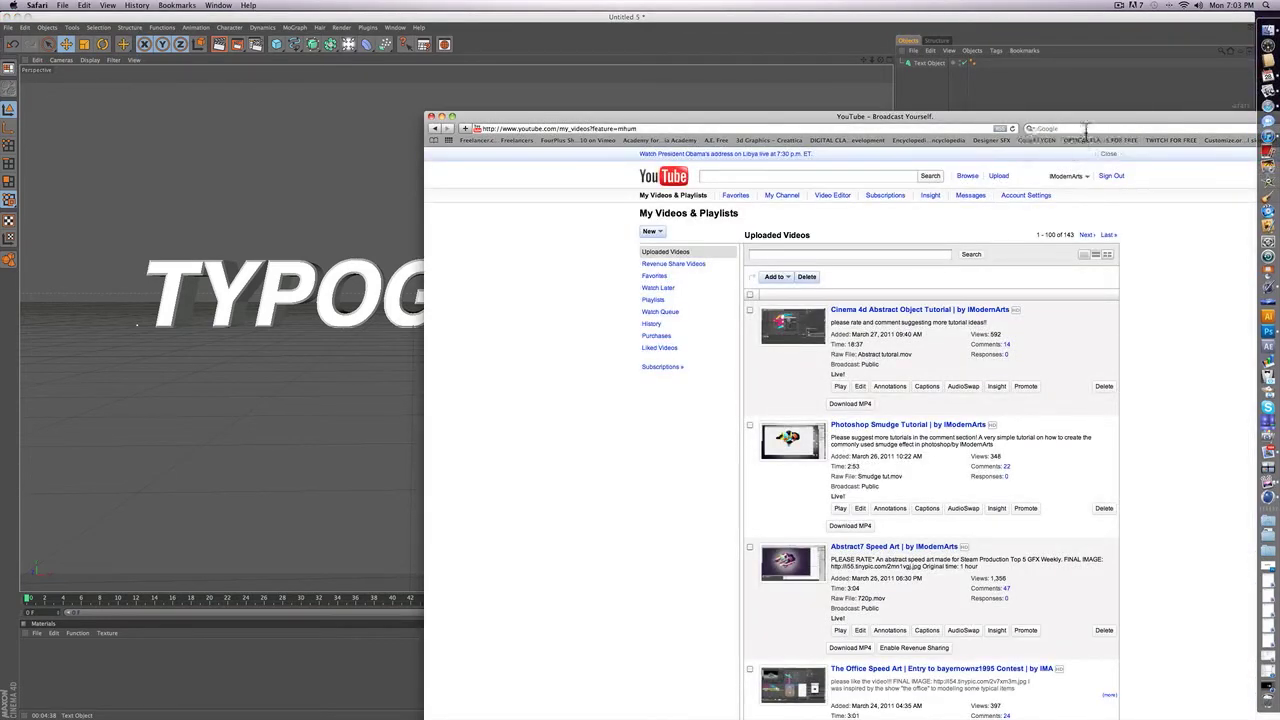
{"action": "left_click_drag", "start_coordinate": [995, 110], "coordinate": [860, 7]}
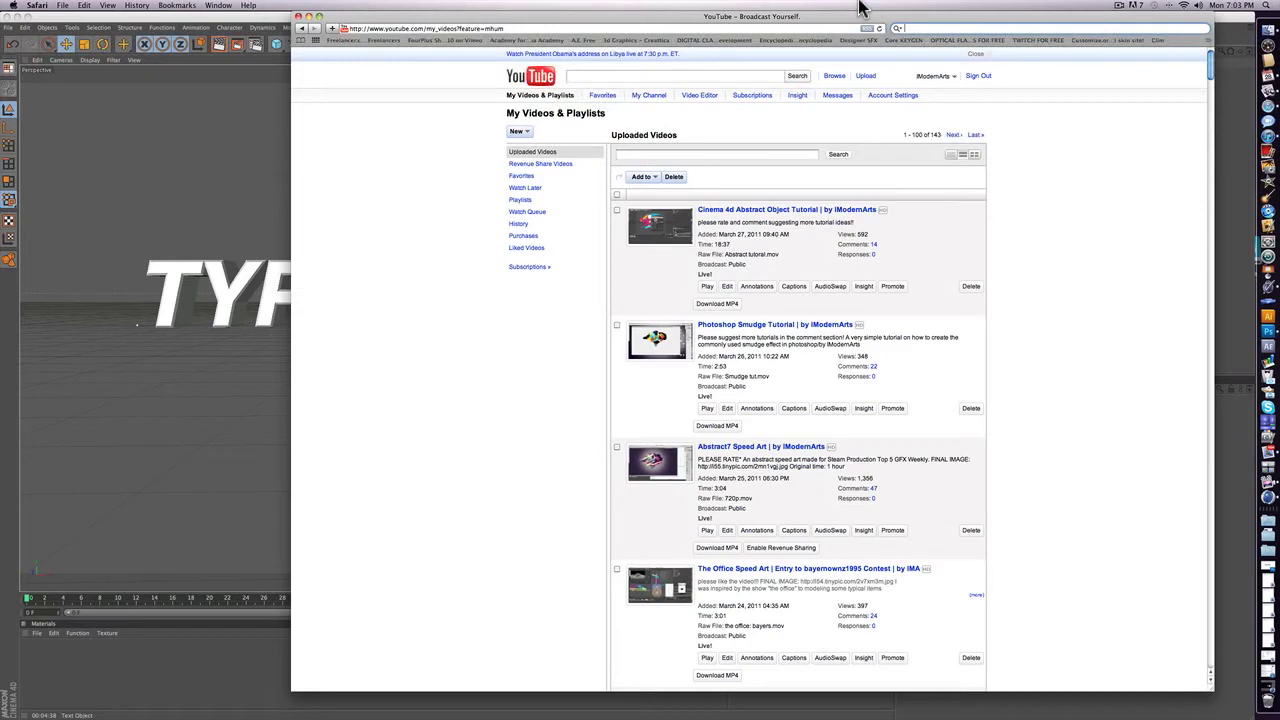
{"action": "type", "text": "gr"}
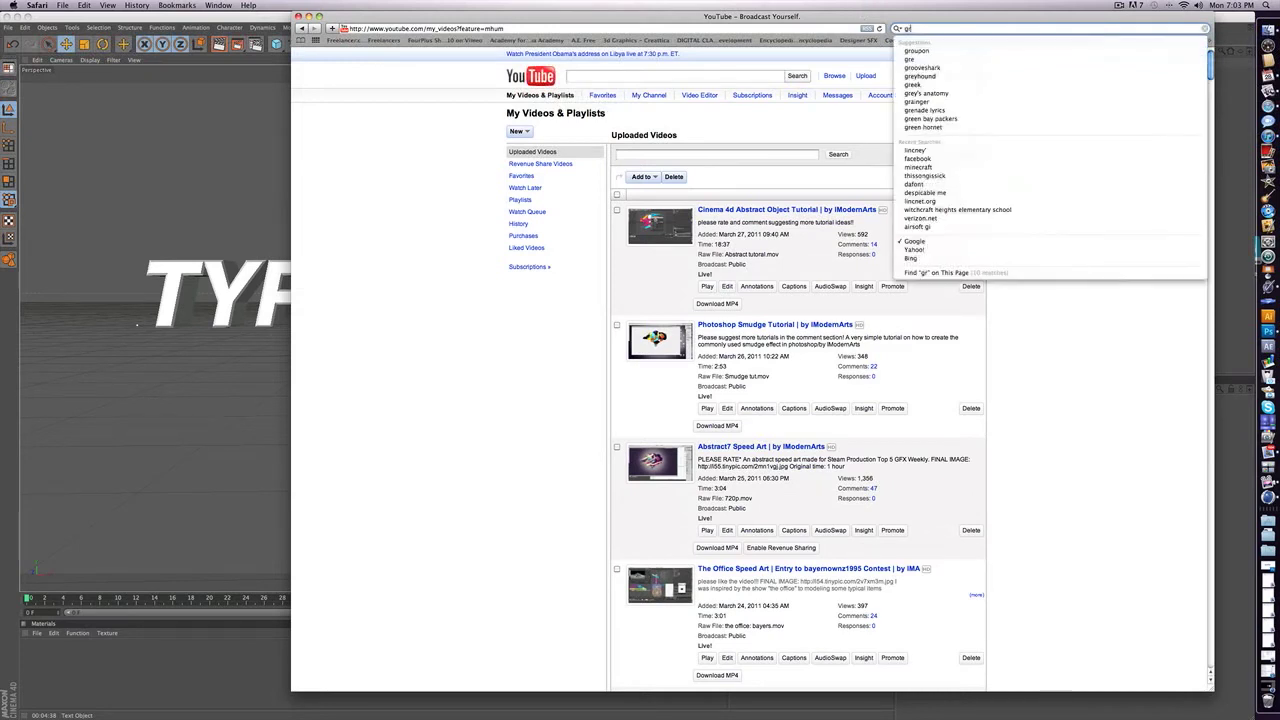
{"action": "type", "text": "unge texture"}
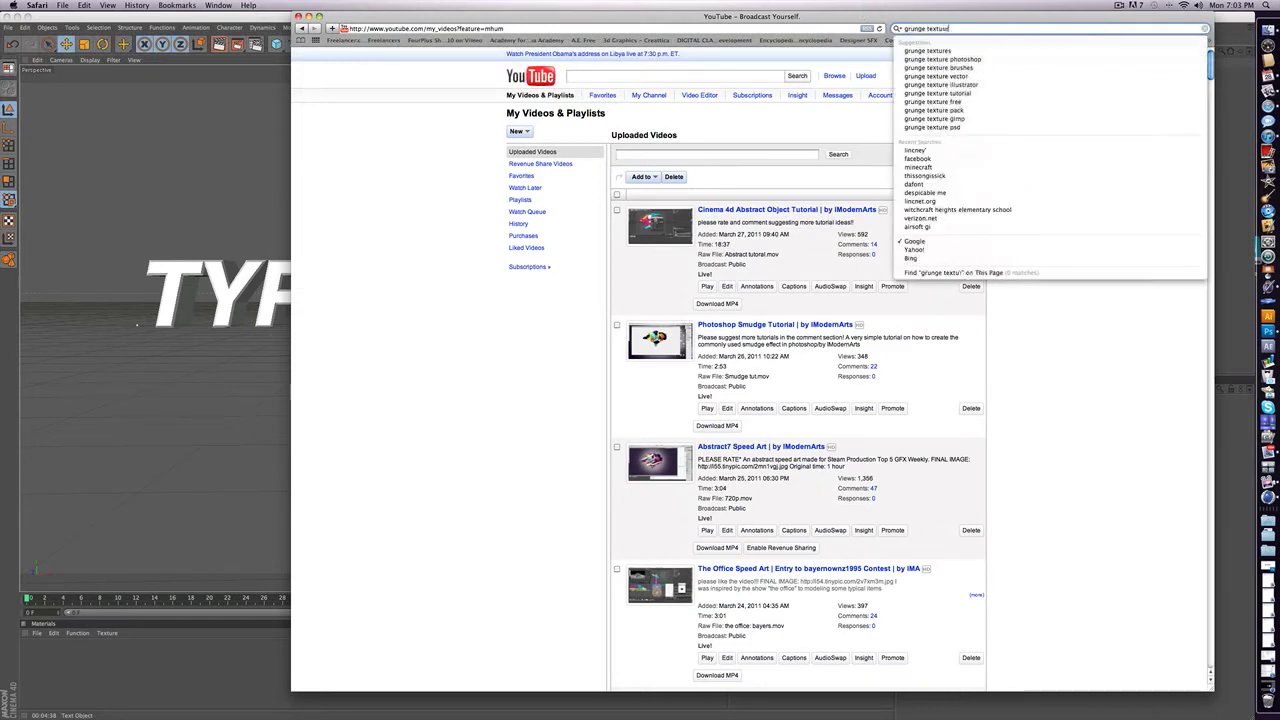
{"action": "key", "text": "Return"}
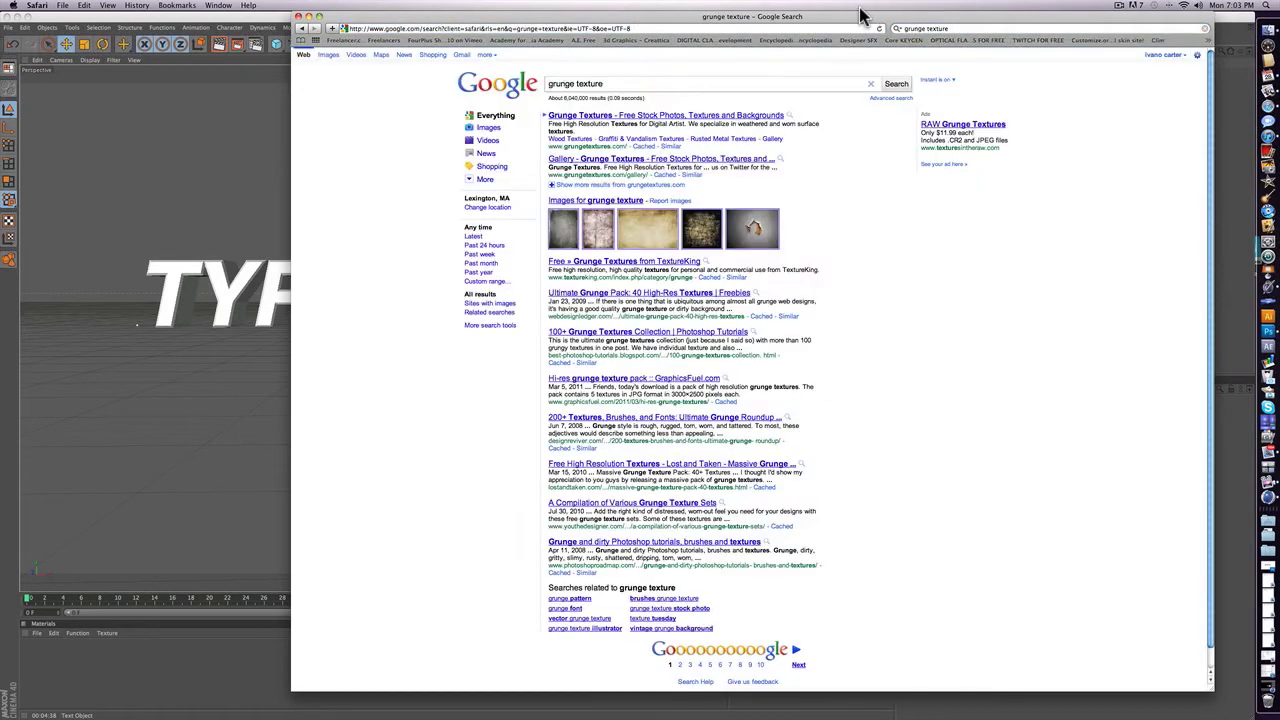
{"action": "left_click", "coordinate": [328, 54]}
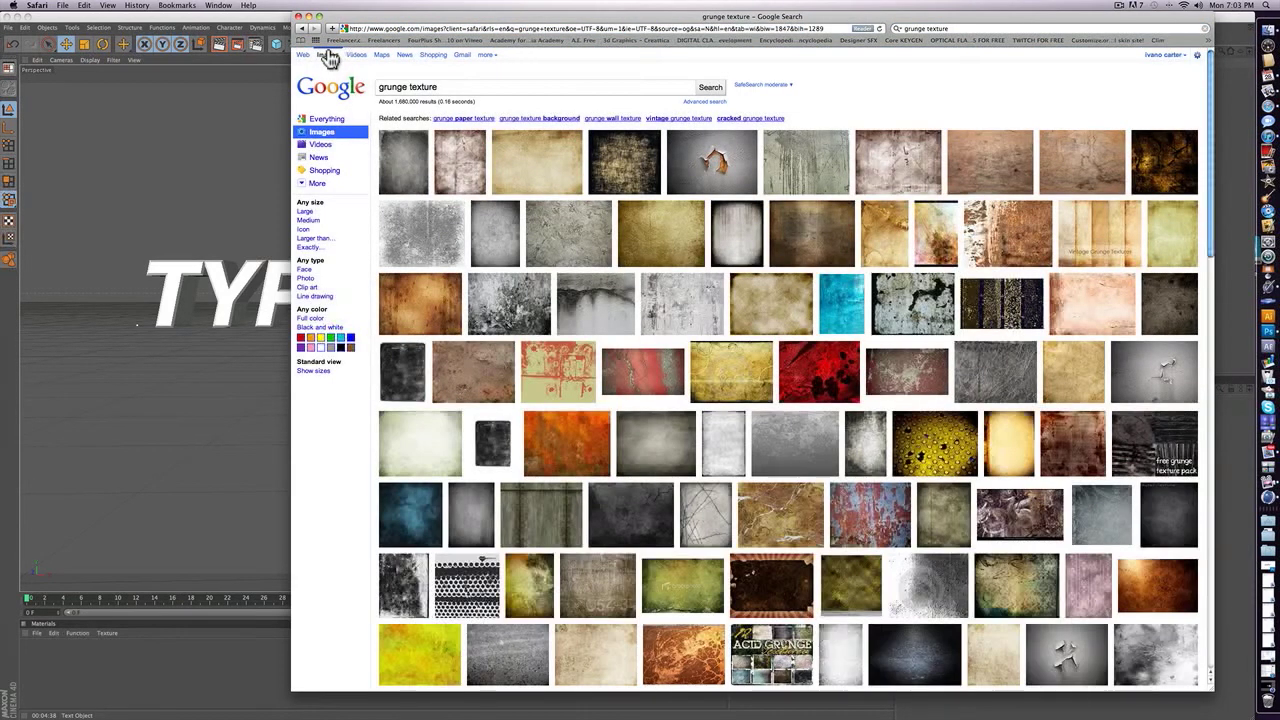
{"action": "left_click", "coordinate": [307, 212]}
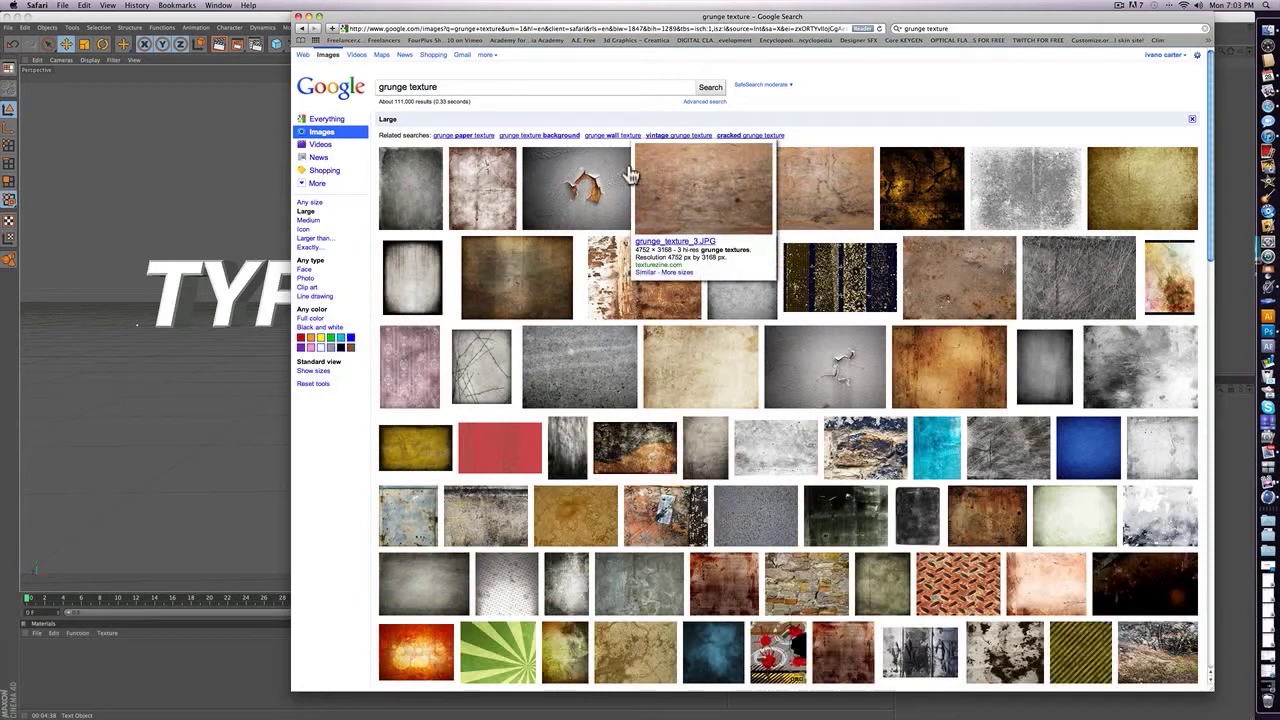
Browse the grunge texture results and open the rough grey grunge texture among the page 3 images.
{"action": "mouse_move", "coordinate": [600, 176]}
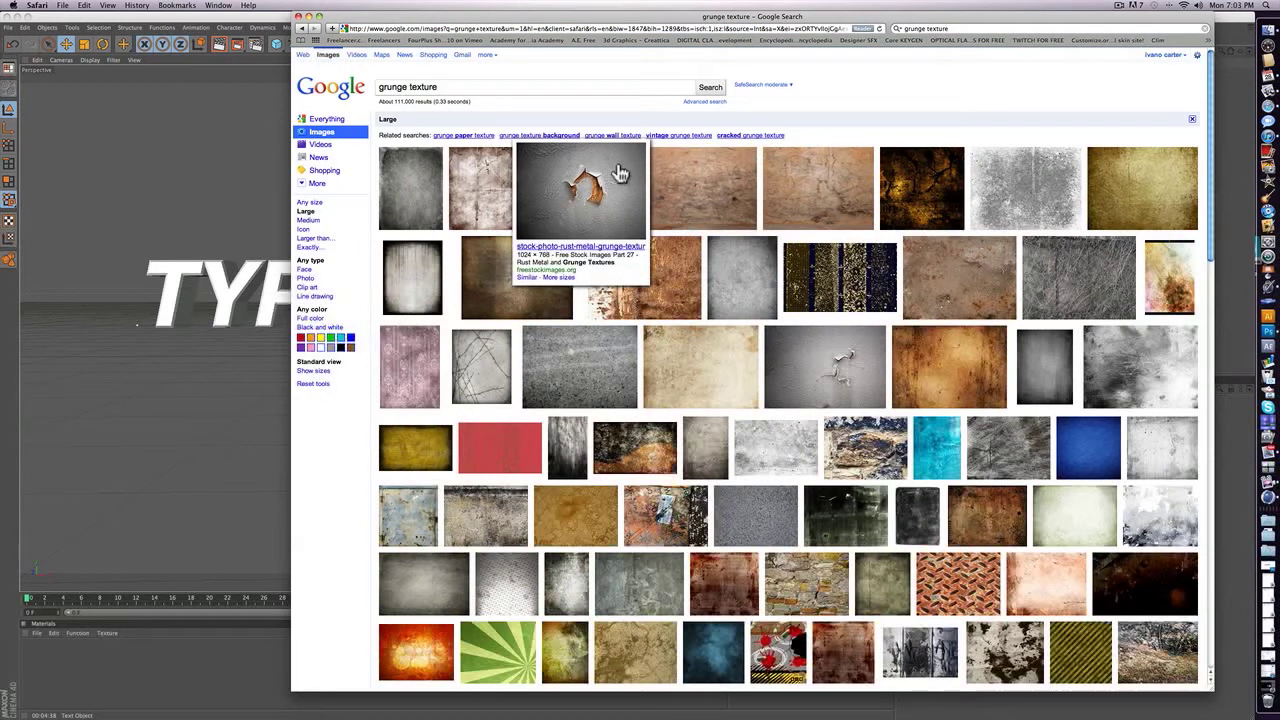
{"action": "mouse_move", "coordinate": [944, 177]}
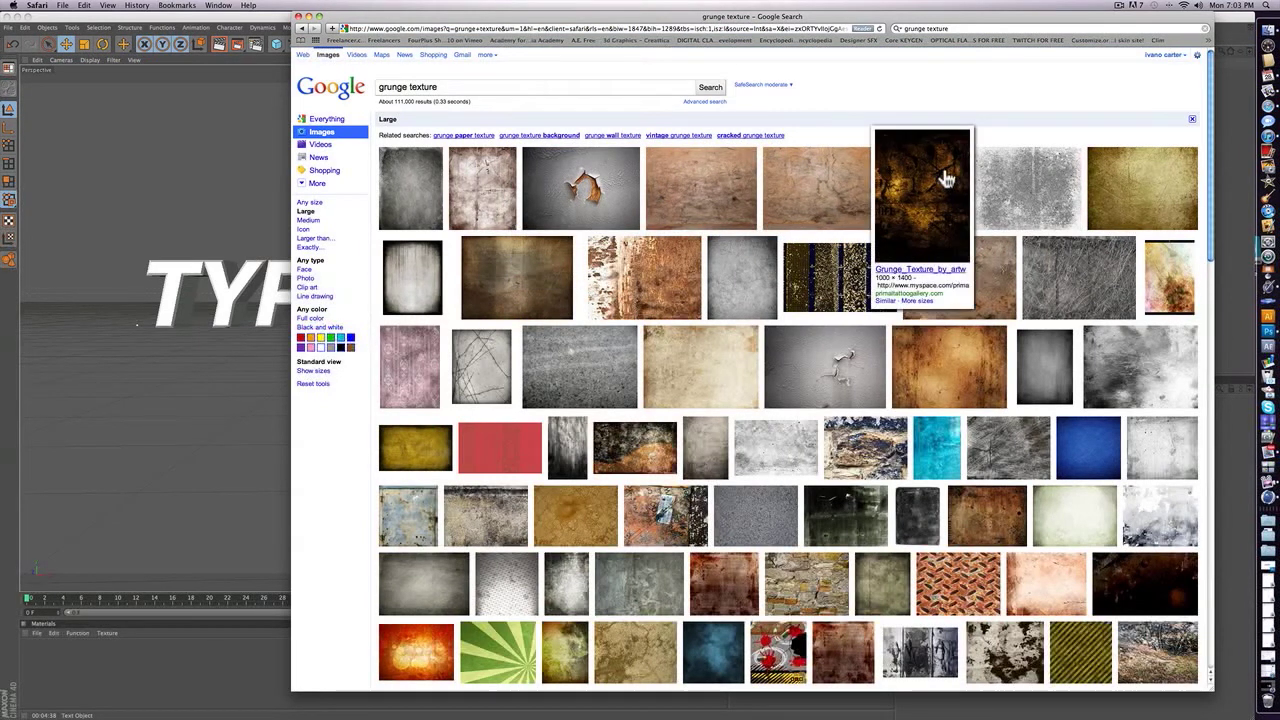
{"action": "scroll", "coordinate": [948, 176], "scroll_direction": "down", "scroll_amount": 5}
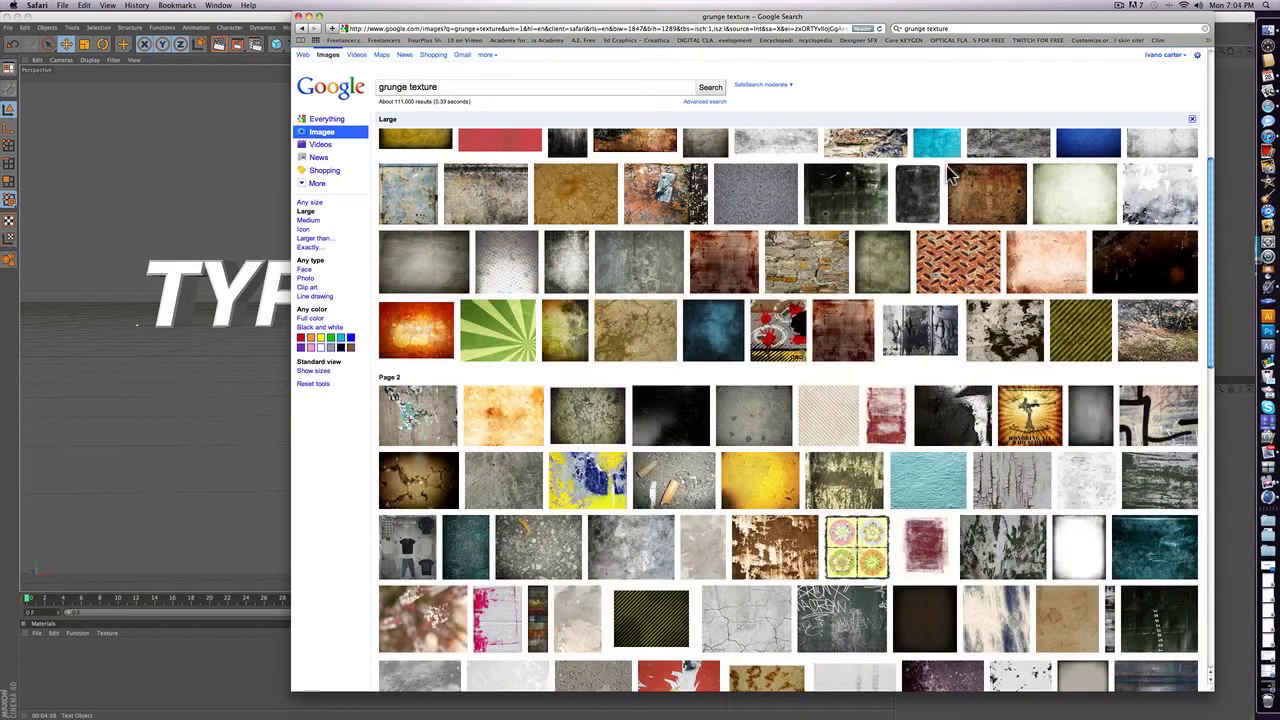
{"action": "scroll", "coordinate": [950, 177], "scroll_direction": "down", "scroll_amount": 3}
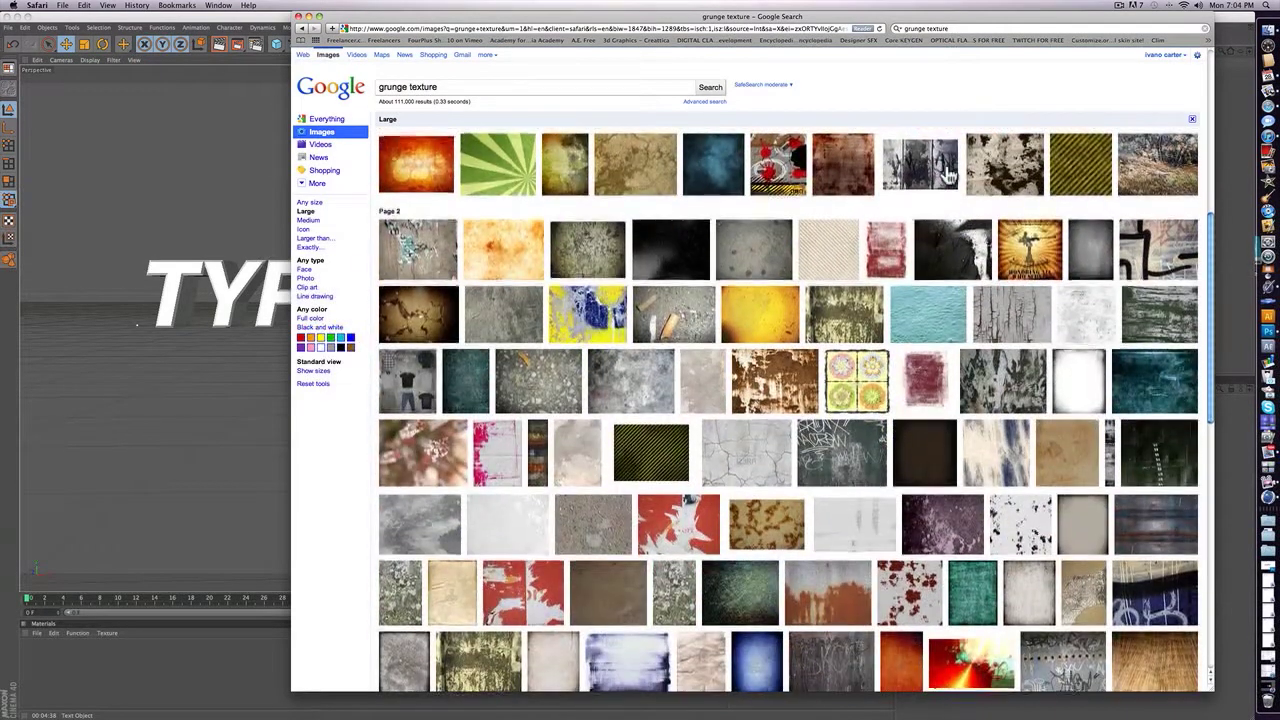
{"action": "scroll", "coordinate": [950, 177], "scroll_direction": "down", "scroll_amount": 3}
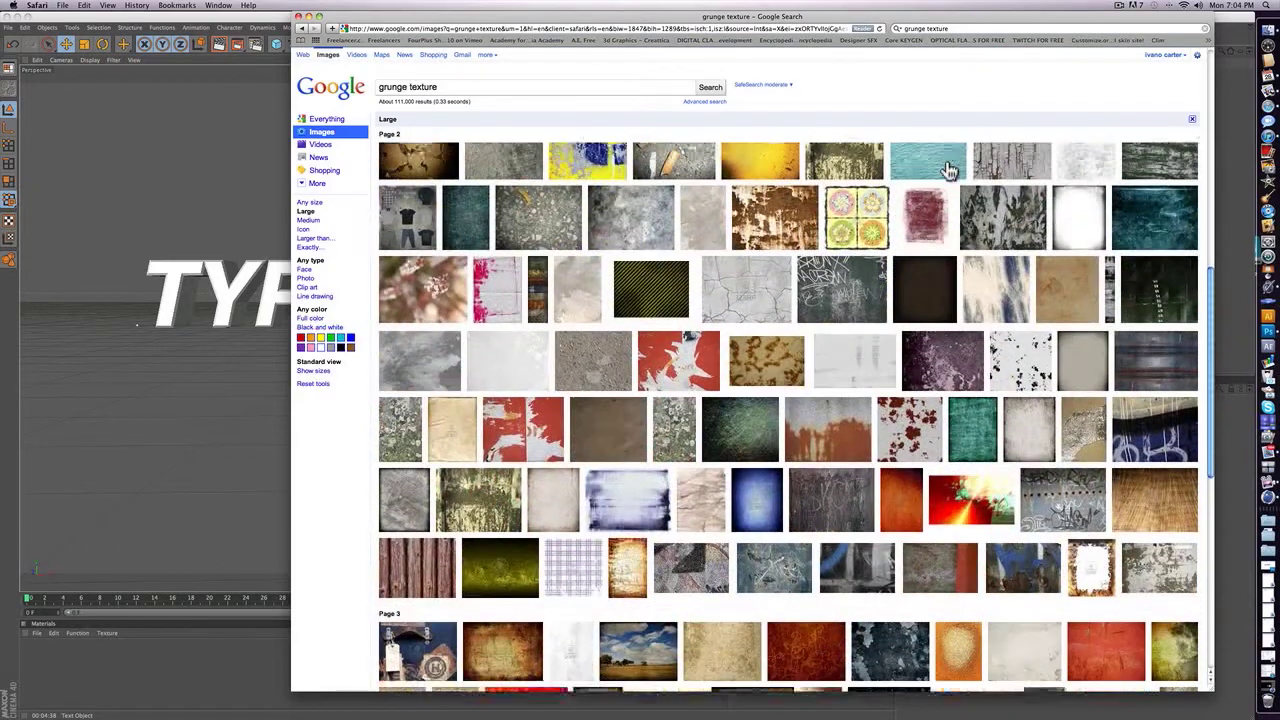
{"action": "scroll", "coordinate": [935, 177], "scroll_direction": "down", "scroll_amount": 5}
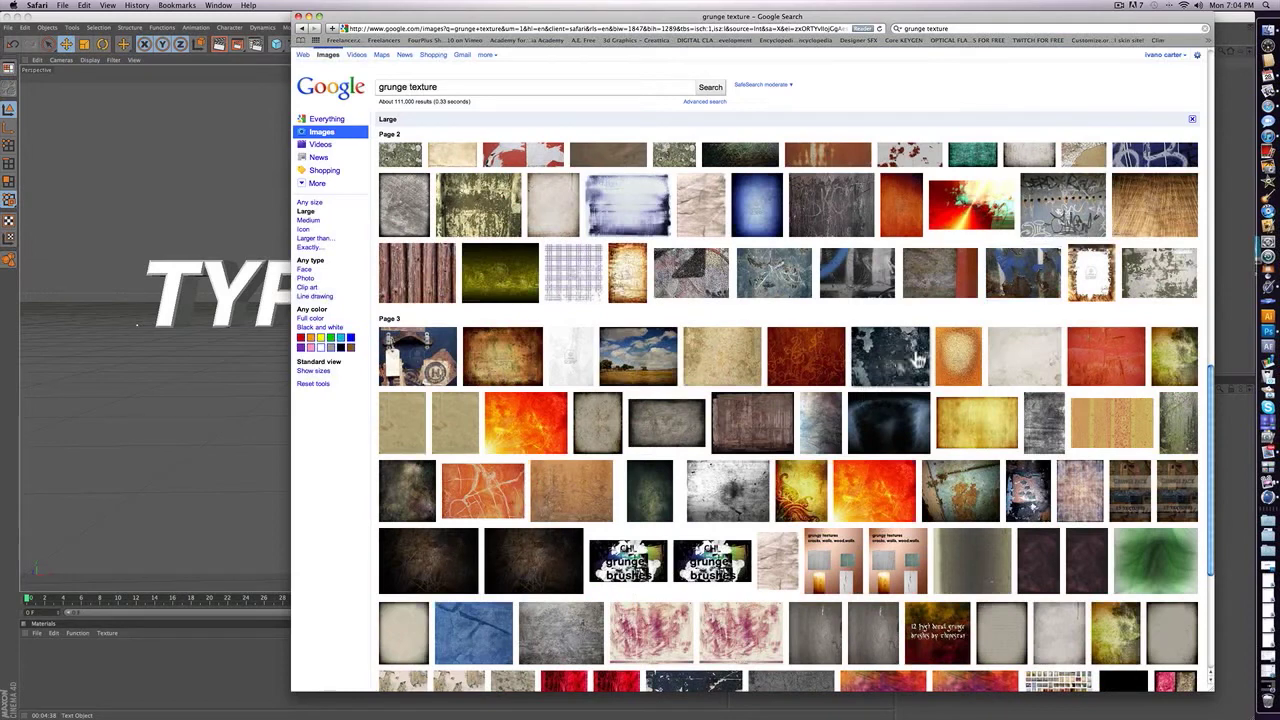
{"action": "mouse_move", "coordinate": [903, 360]}
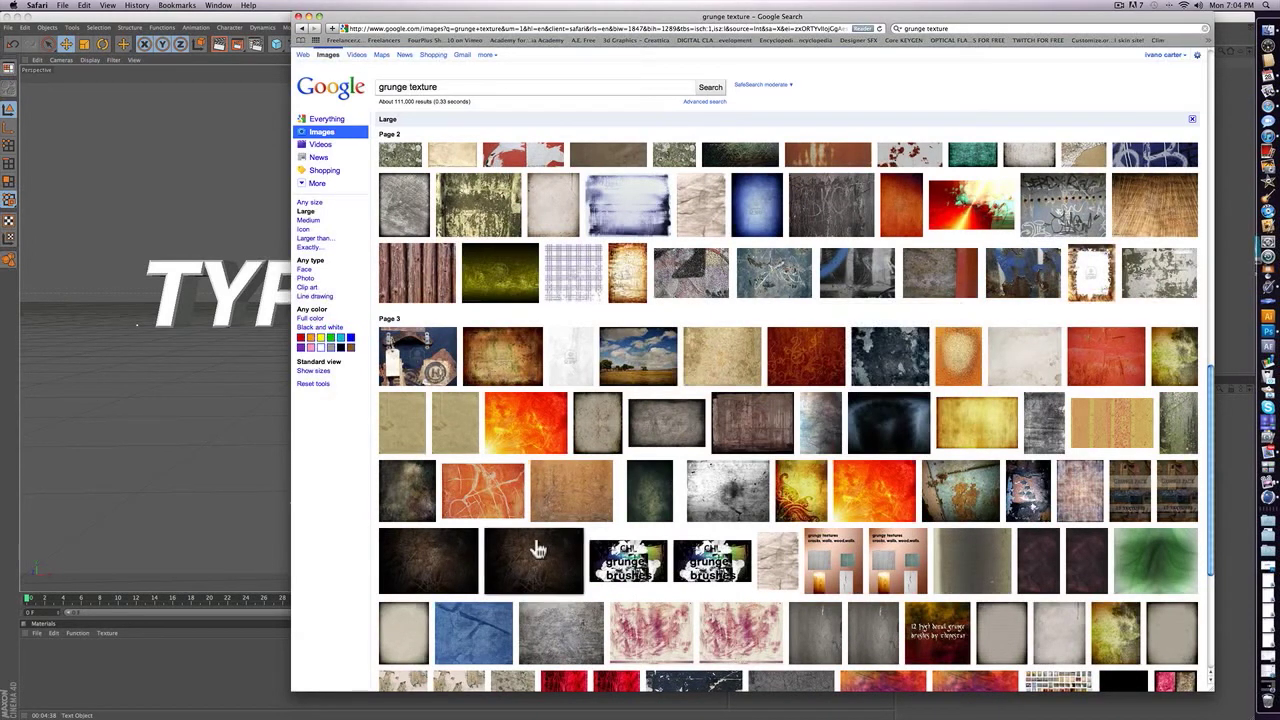
{"action": "mouse_move", "coordinate": [533, 545]}
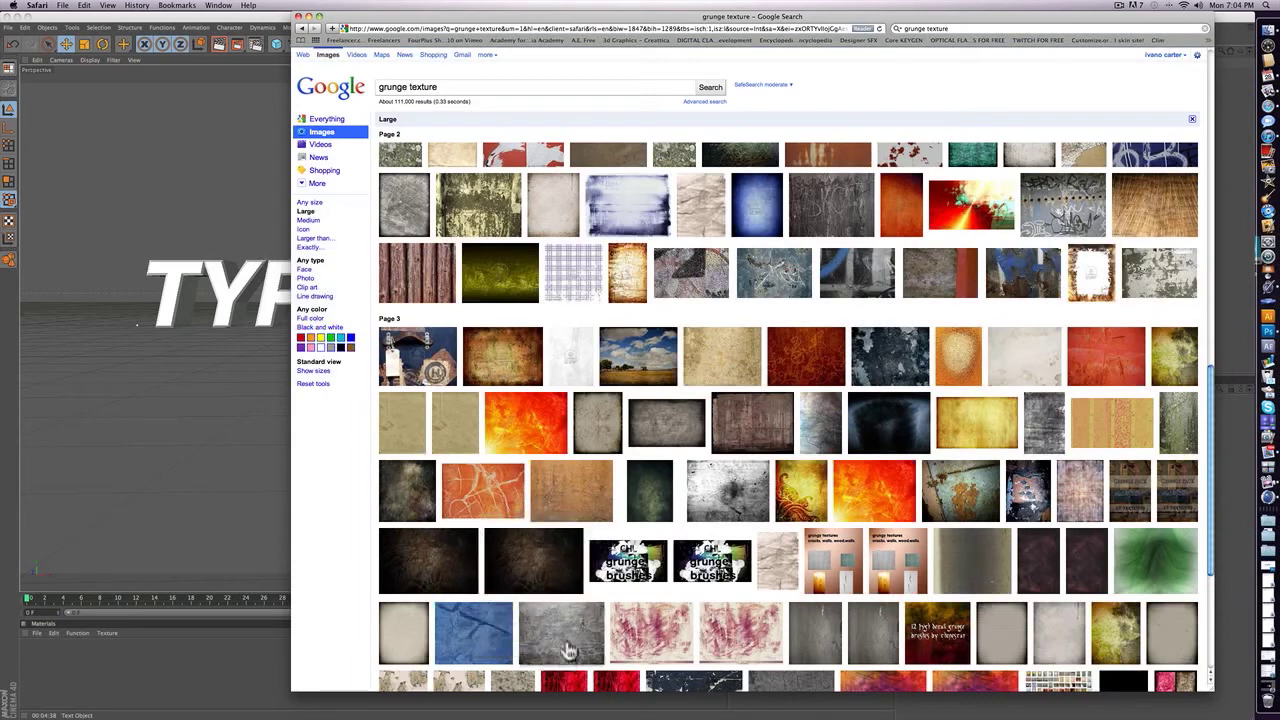
{"action": "mouse_move", "coordinate": [568, 651]}
{"action": "scroll", "coordinate": [565, 645], "scroll_direction": "down", "scroll_amount": 5}
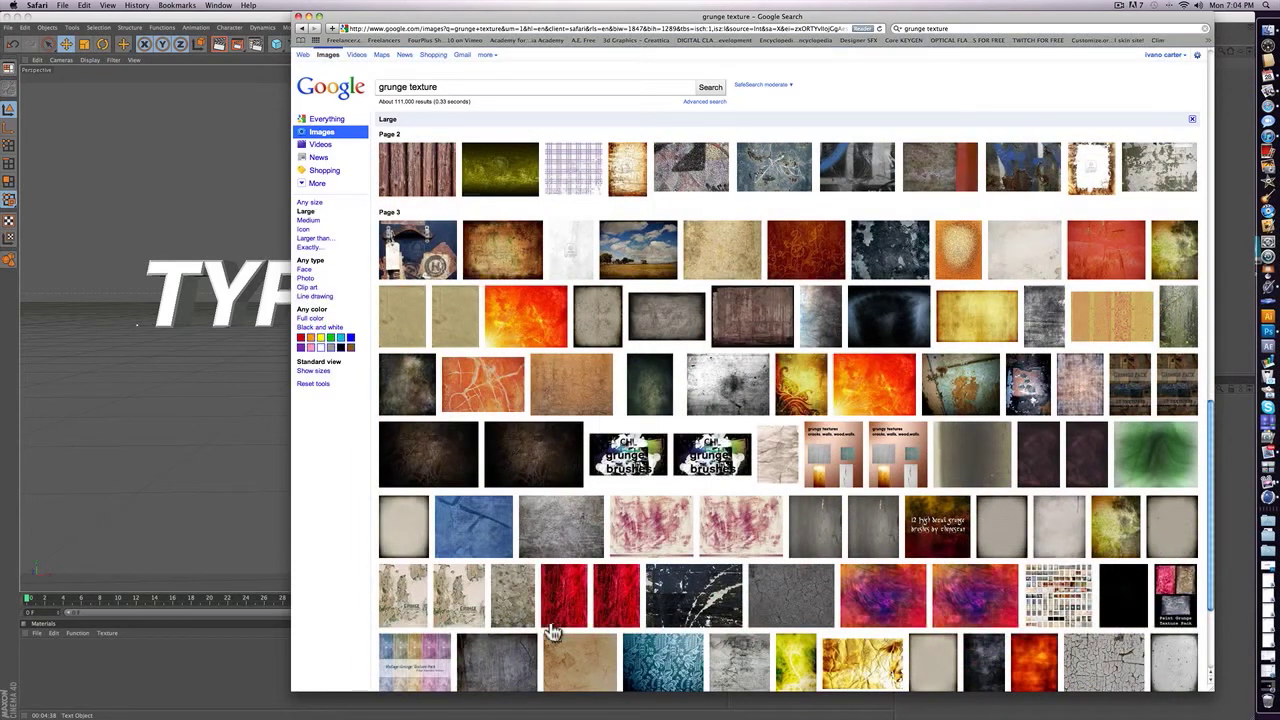
{"action": "left_click", "coordinate": [551, 540]}
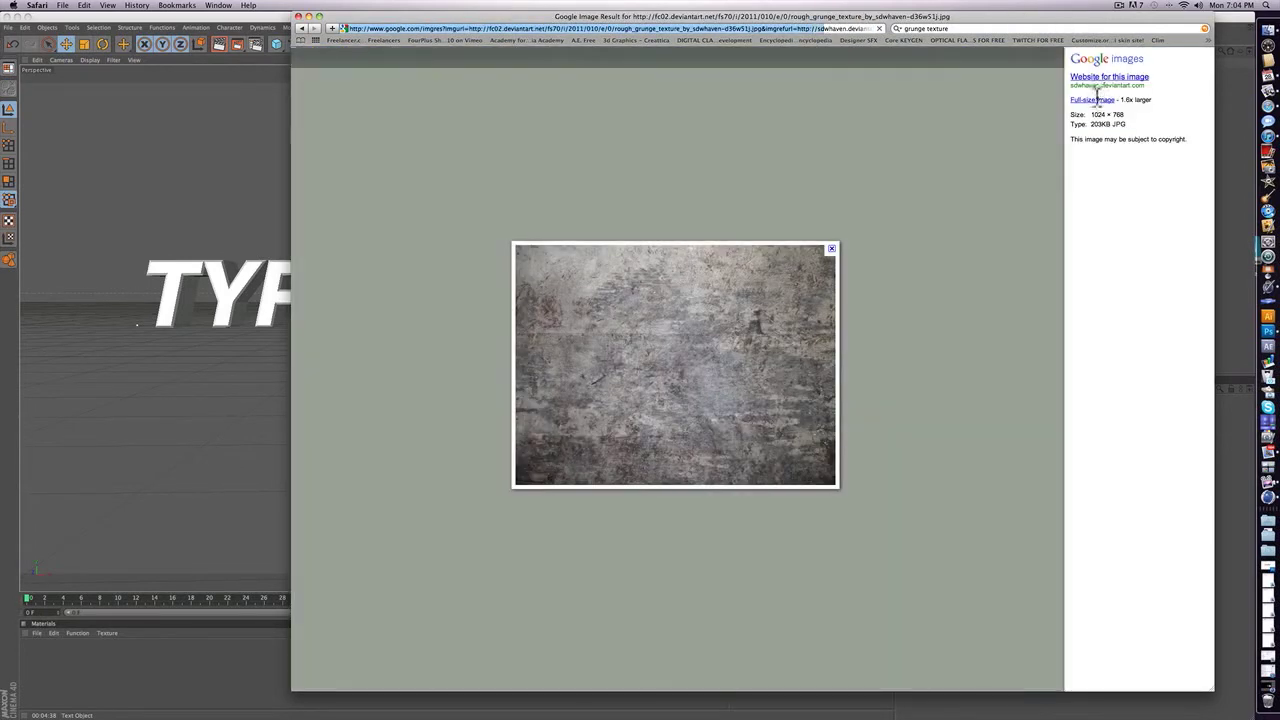
Save the full-size rough grunge texture image to the IMAGE DOWNLOADS folder and switch back to Cinema 4D.
{"action": "left_click", "coordinate": [1092, 99]}
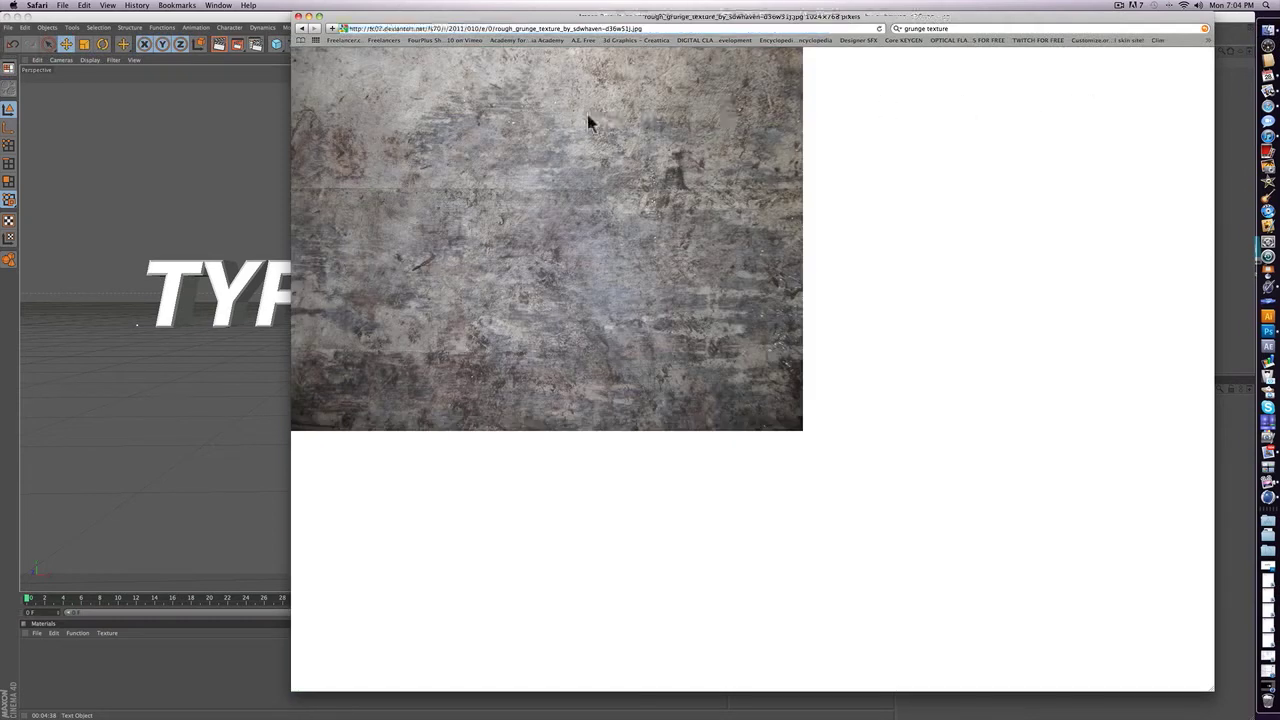
{"action": "left_click", "coordinate": [583, 120]}
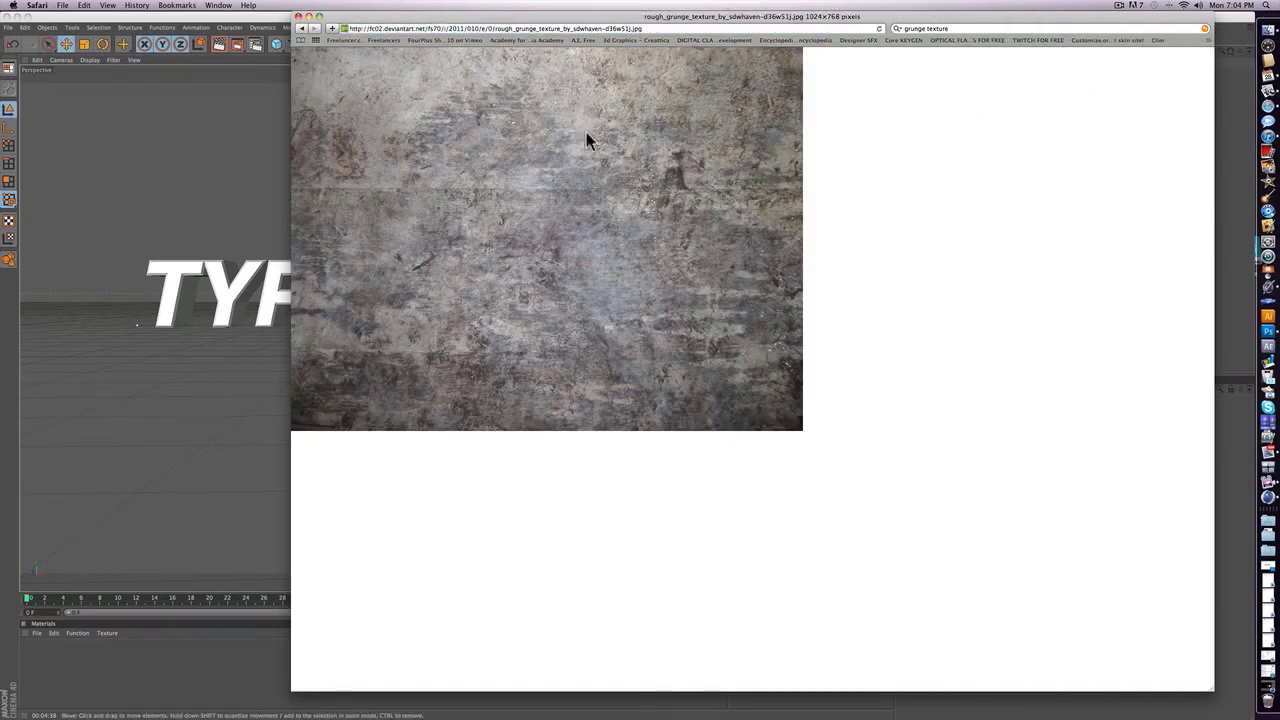
{"action": "right_click", "coordinate": [586, 132]}
{"action": "left_click", "coordinate": [631, 163]}
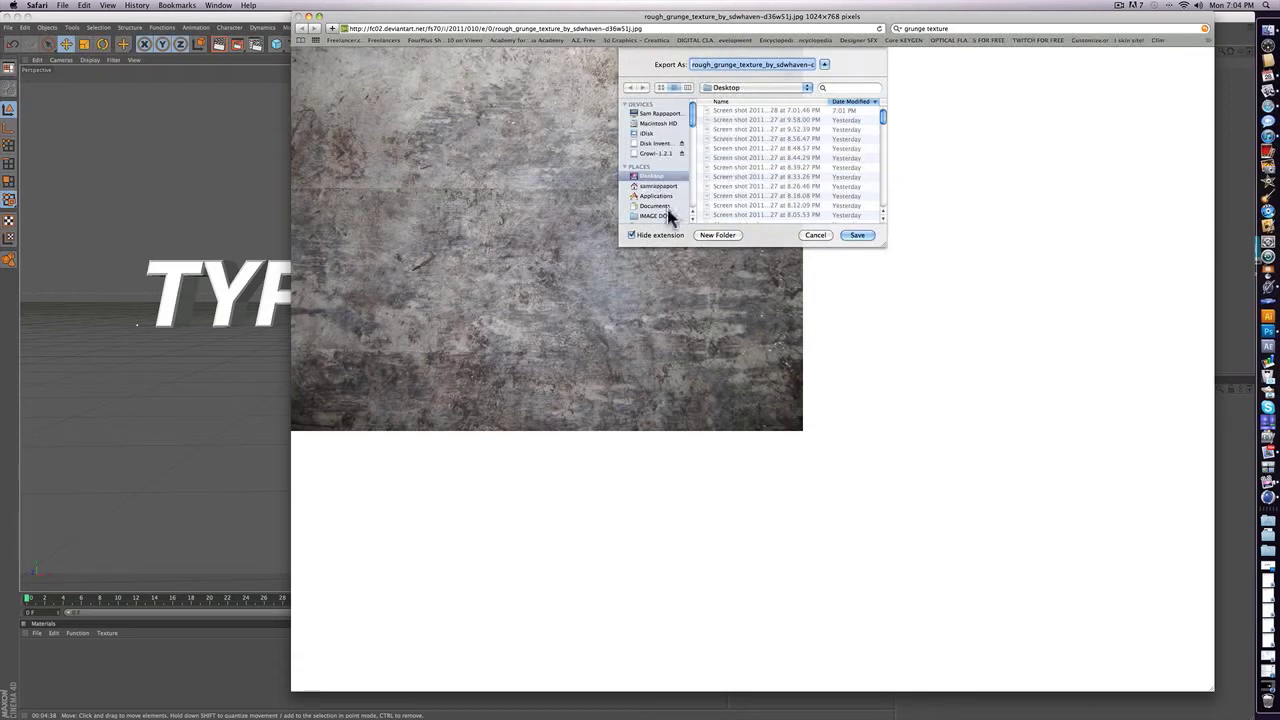
{"action": "left_click", "coordinate": [665, 215]}
{"action": "left_click", "coordinate": [860, 236]}
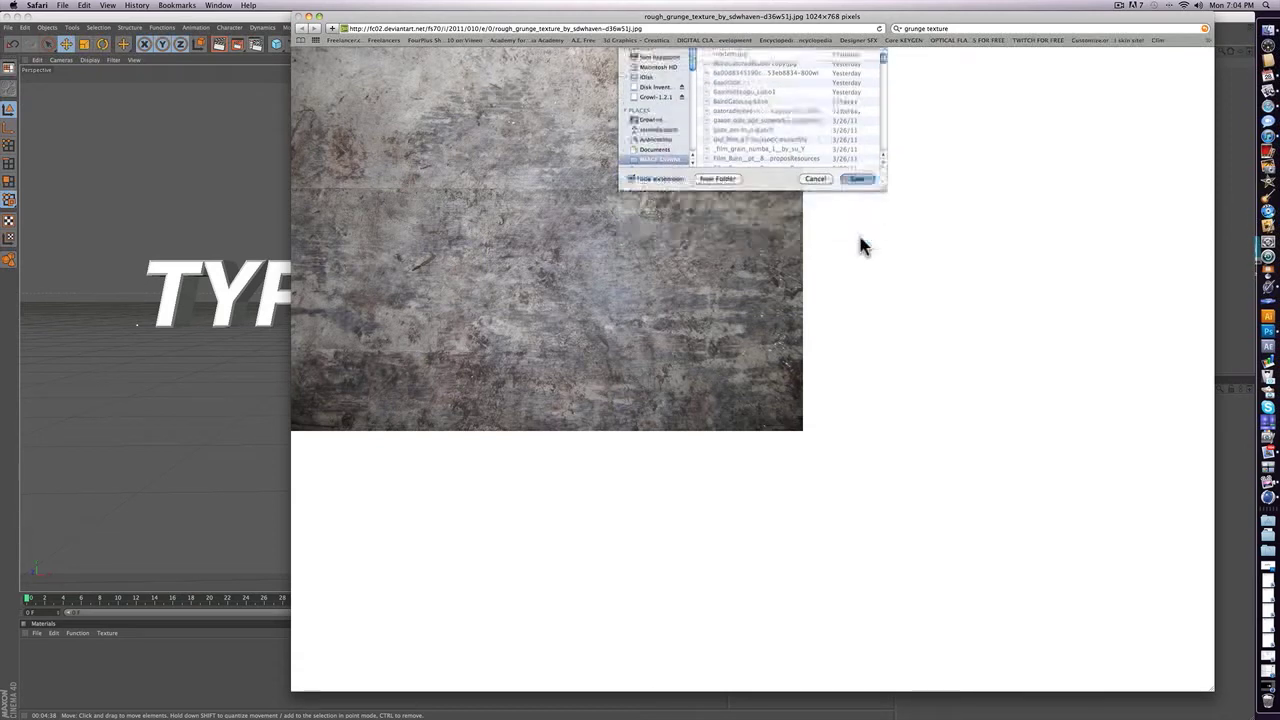
{"action": "left_click", "coordinate": [202, 18]}
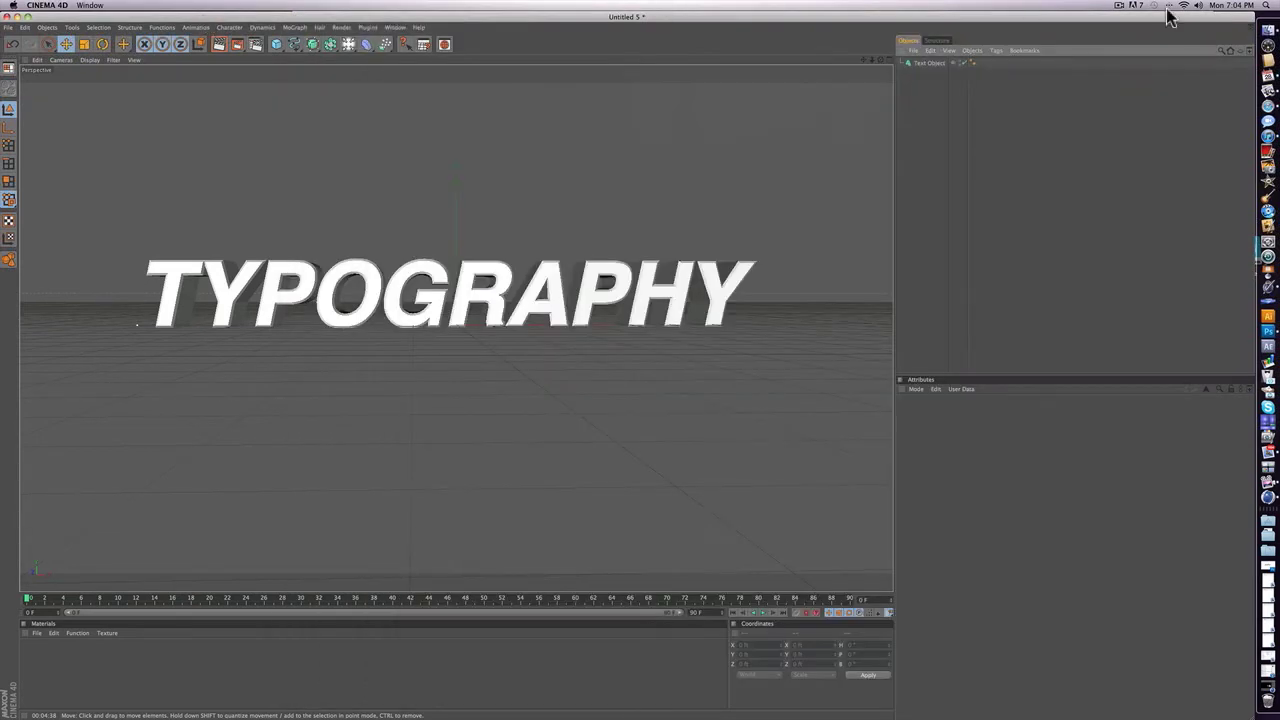
Show the IMAGE DOWNLOADS folder in Finder and try to bring the rough grunge texture into Cinema 4D's materials, closing the Picture Viewer.
{"action": "left_click", "coordinate": [1218, 36]}
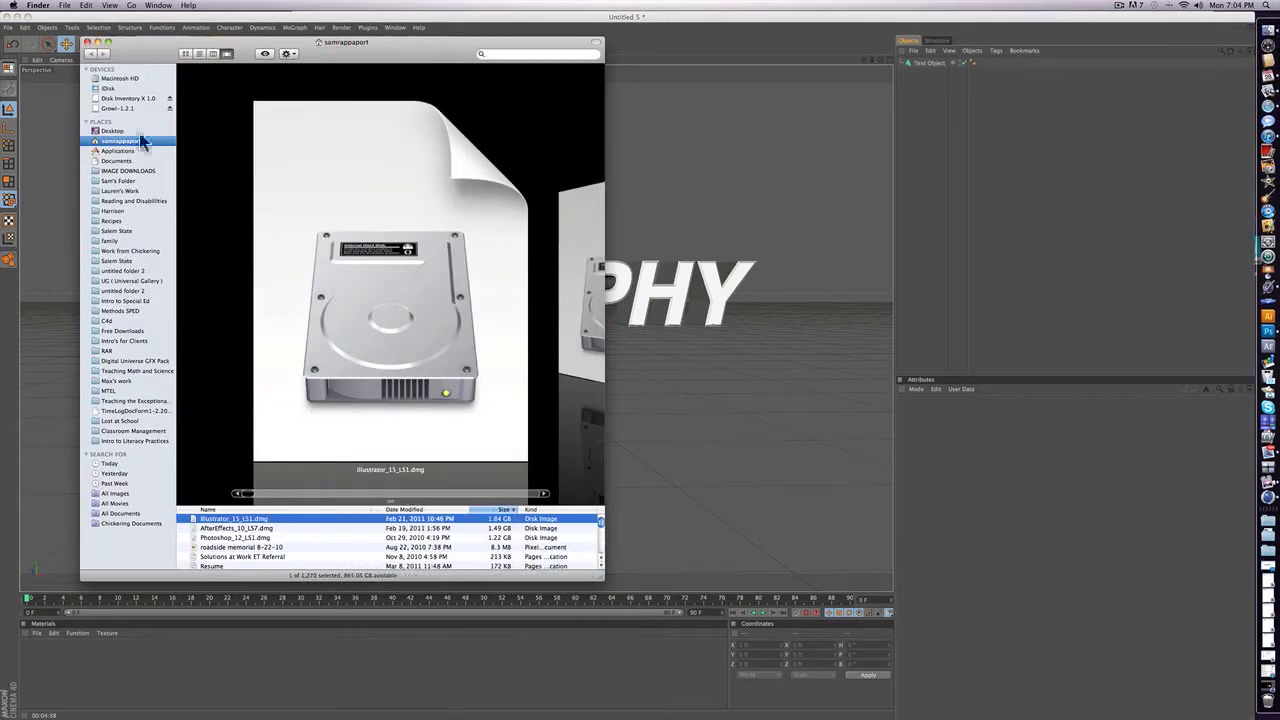
{"action": "left_click", "coordinate": [128, 170]}
{"action": "left_click_drag", "start_coordinate": [154, 44], "coordinate": [700, 19]}
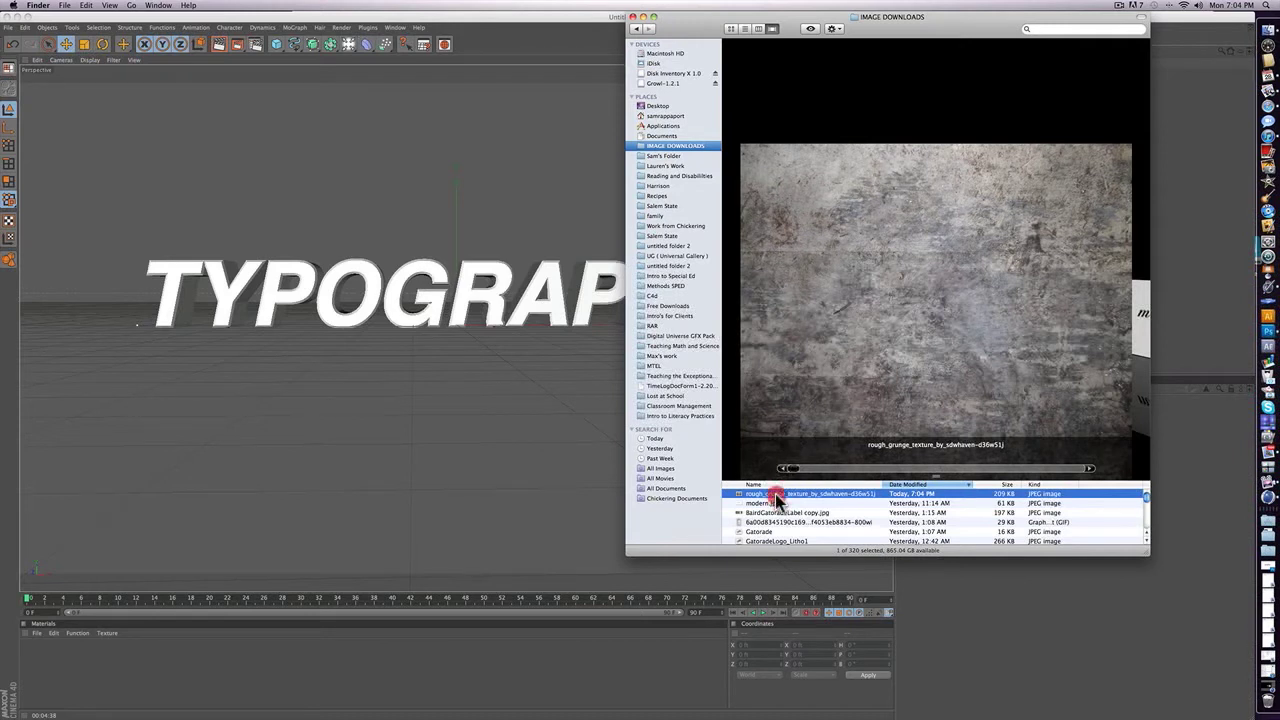
{"action": "left_click_drag", "start_coordinate": [776, 500], "coordinate": [60, 662]}
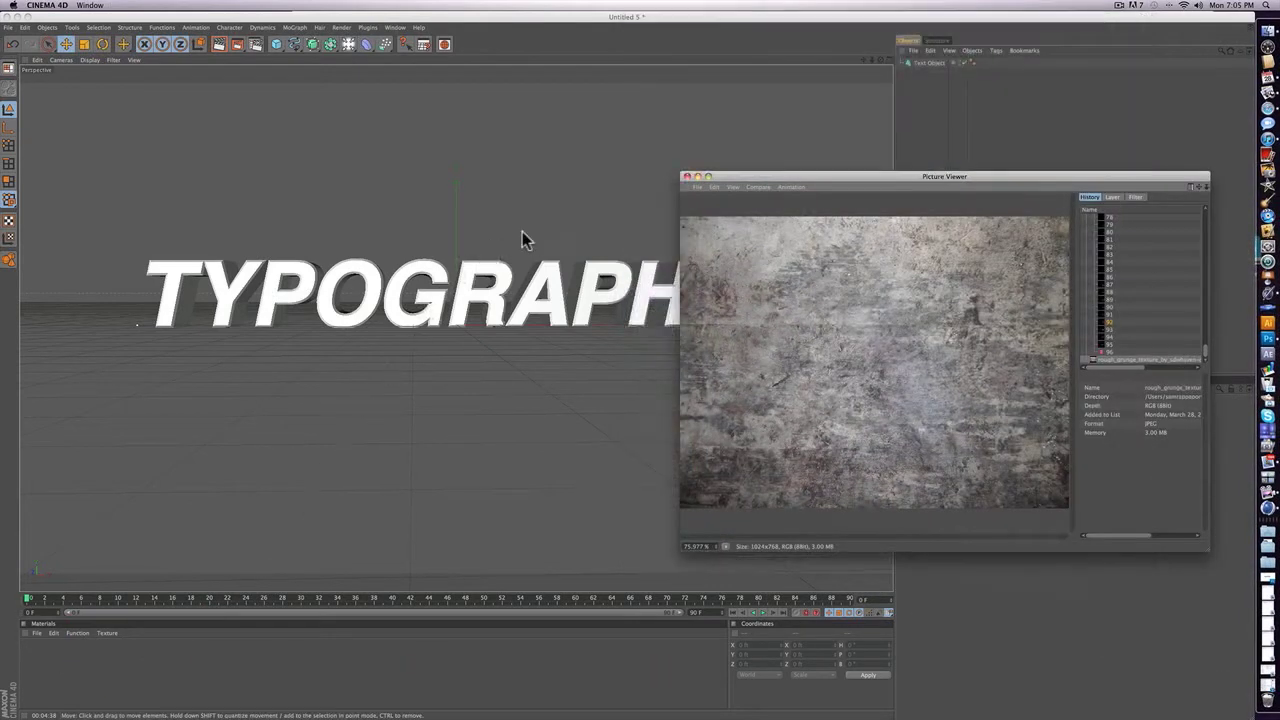
{"action": "left_click", "coordinate": [697, 176]}
Create a material directly from the rough grunge texture file in Finder, declining the copy to the document location.
{"action": "key", "text": "super+Tab"}
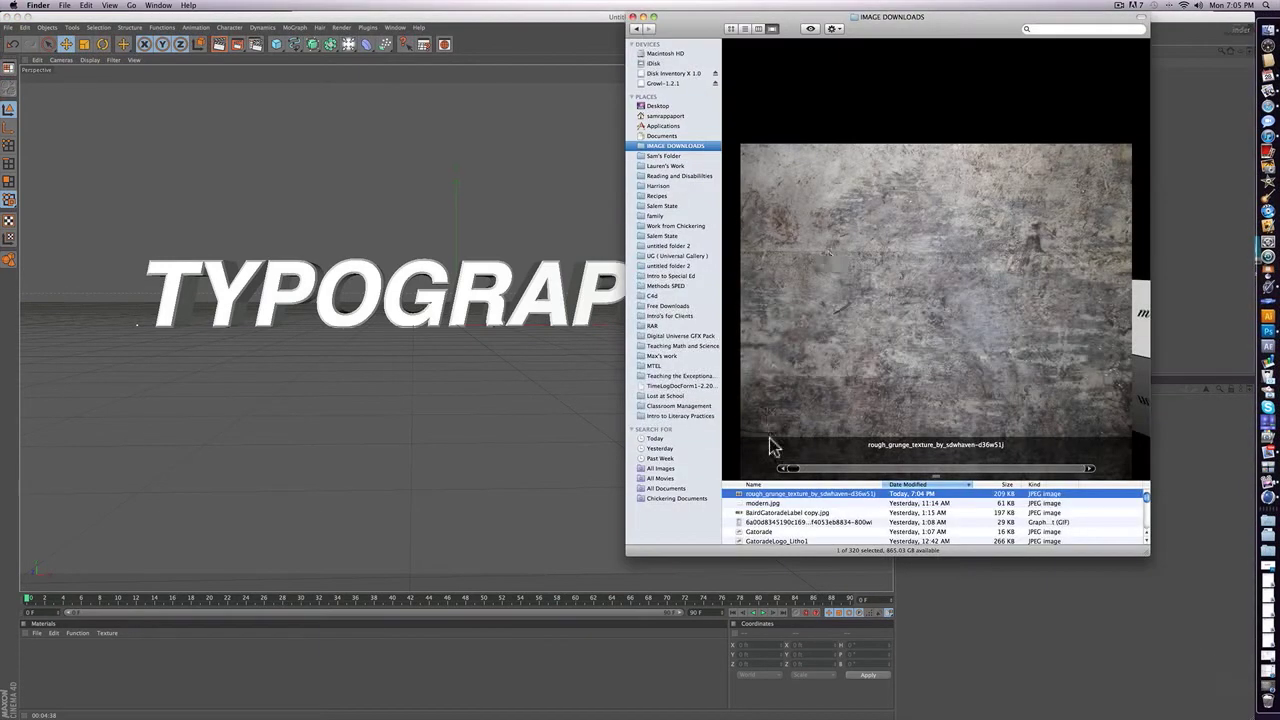
{"action": "left_click_drag", "start_coordinate": [762, 494], "coordinate": [198, 664]}
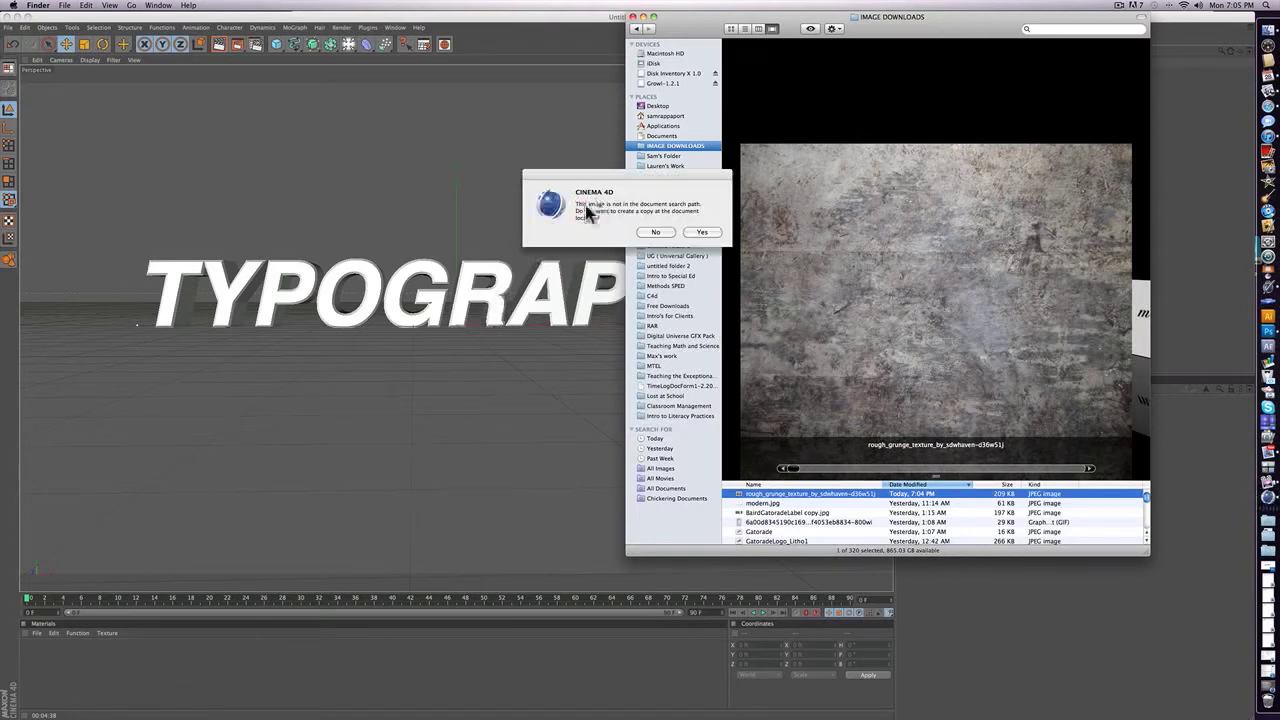
{"action": "left_click", "coordinate": [655, 233]}
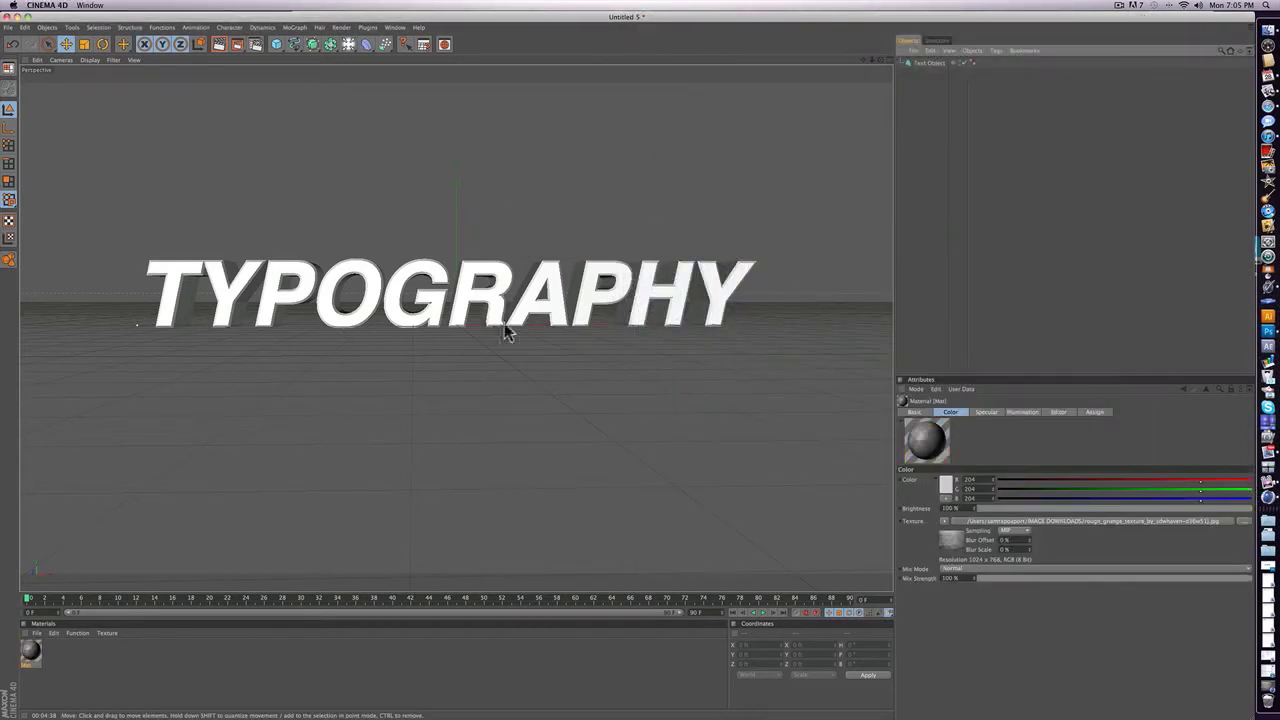
Check the imported grunge material in the Material Editor, close the editor and delete the material.
{"action": "left_click", "coordinate": [30, 645]}
{"action": "double_click", "coordinate": [30, 648]}
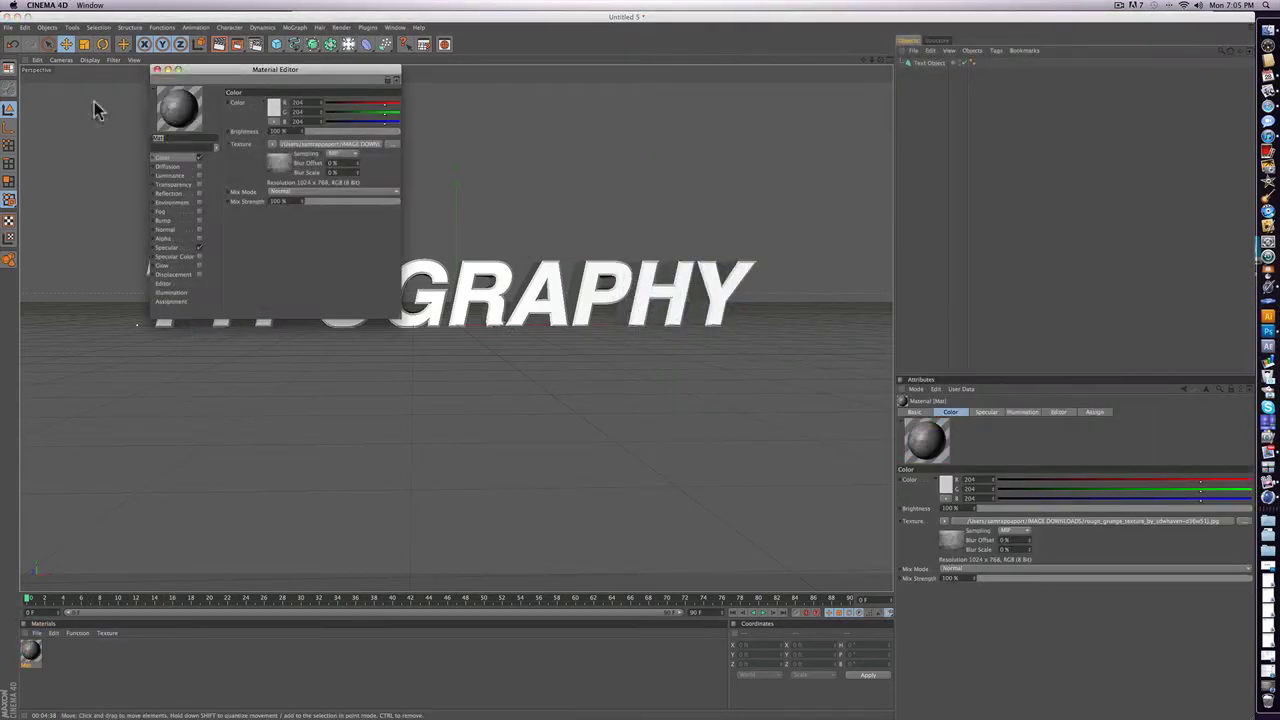
{"action": "left_click", "coordinate": [156, 69]}
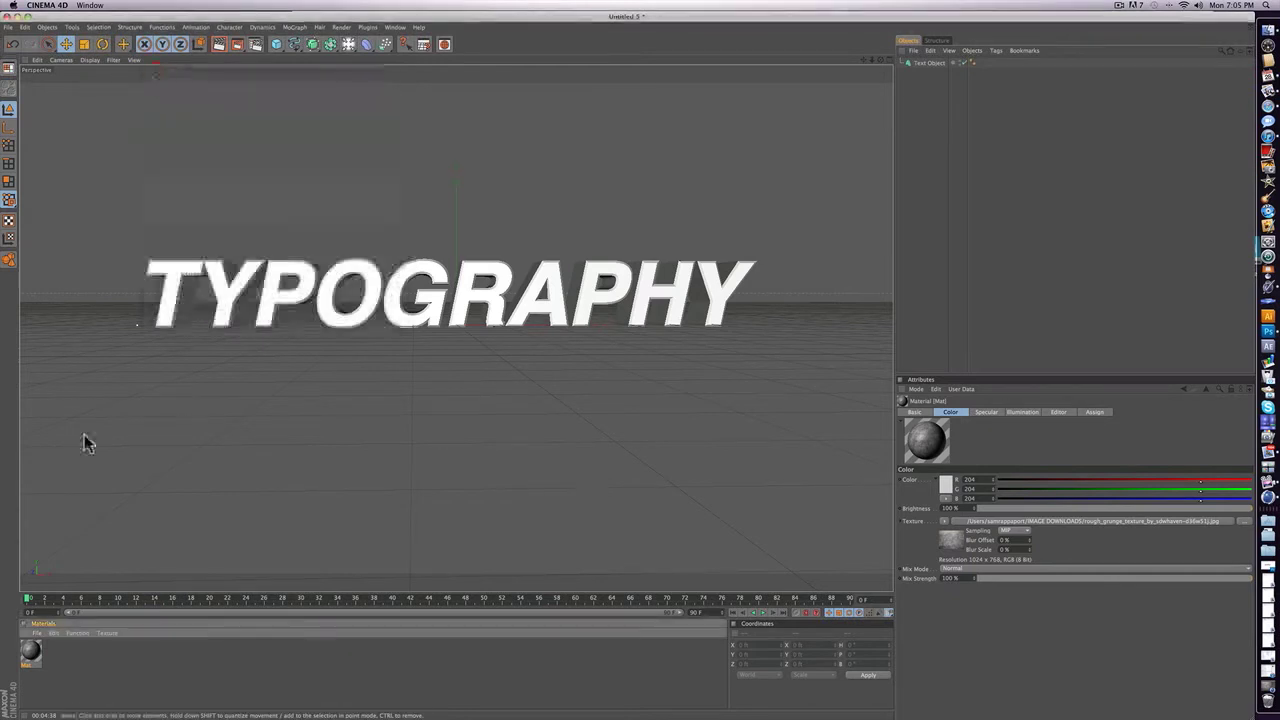
{"action": "key", "text": "Delete"}
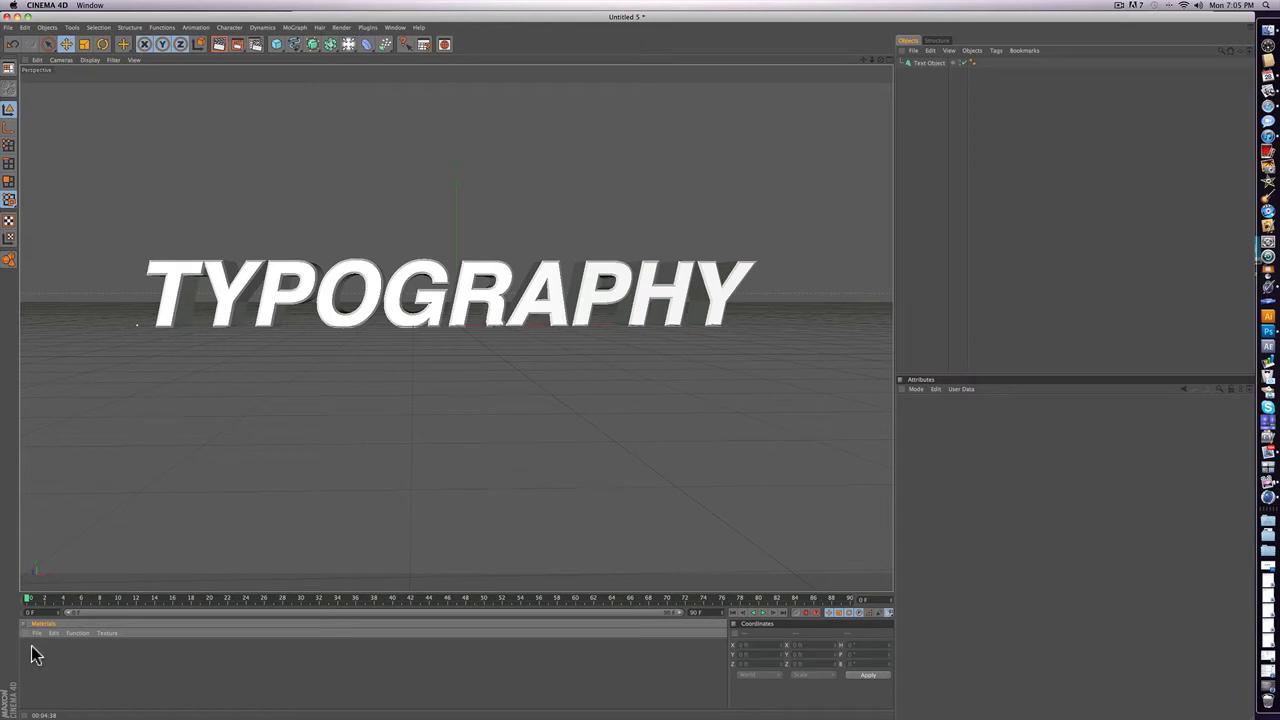
Create a new blank material and open it in the Material Editor, moved over the middle of the viewport.
{"action": "double_click", "coordinate": [35, 655]}
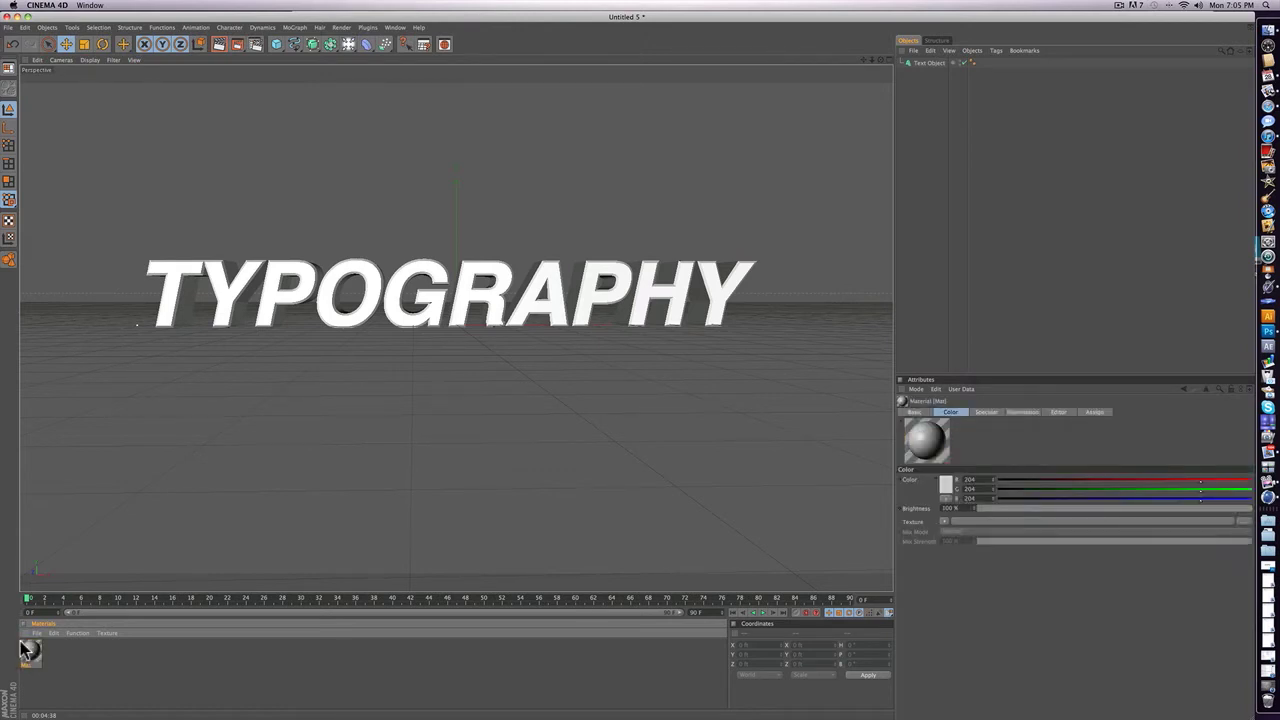
{"action": "double_click", "coordinate": [31, 653]}
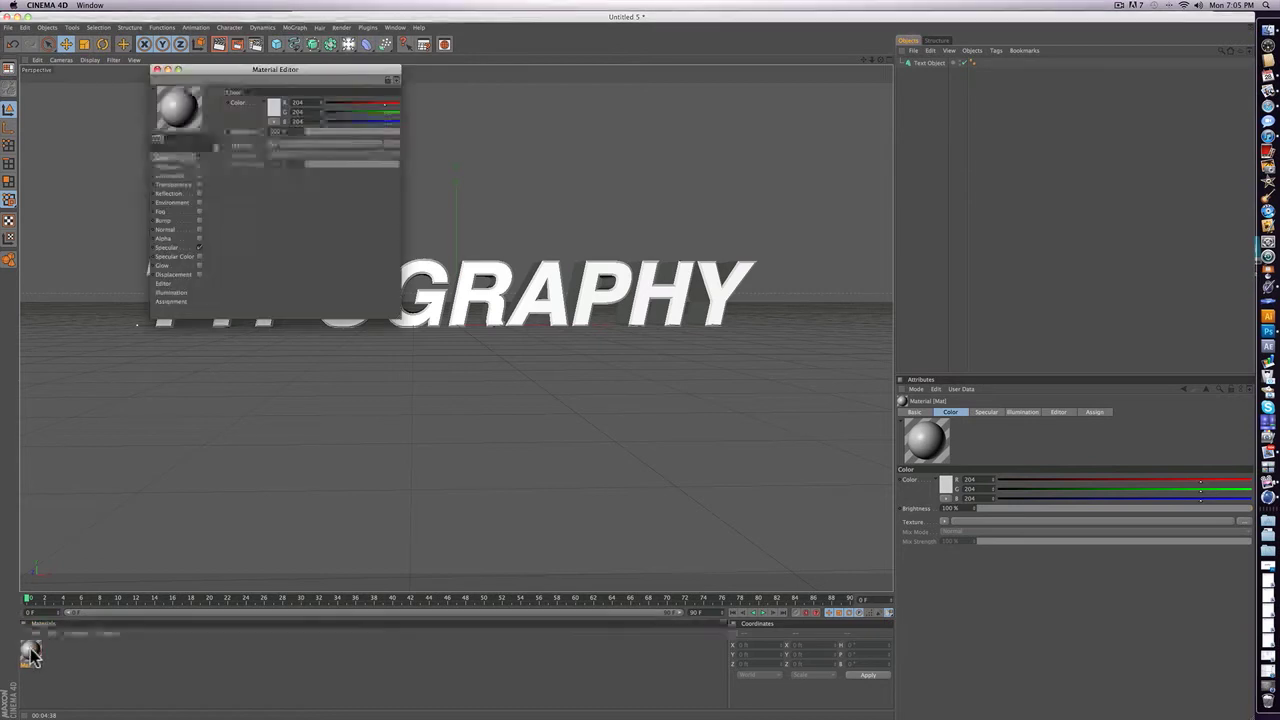
{"action": "left_click_drag", "start_coordinate": [457, 412], "coordinate": [391, 247]}
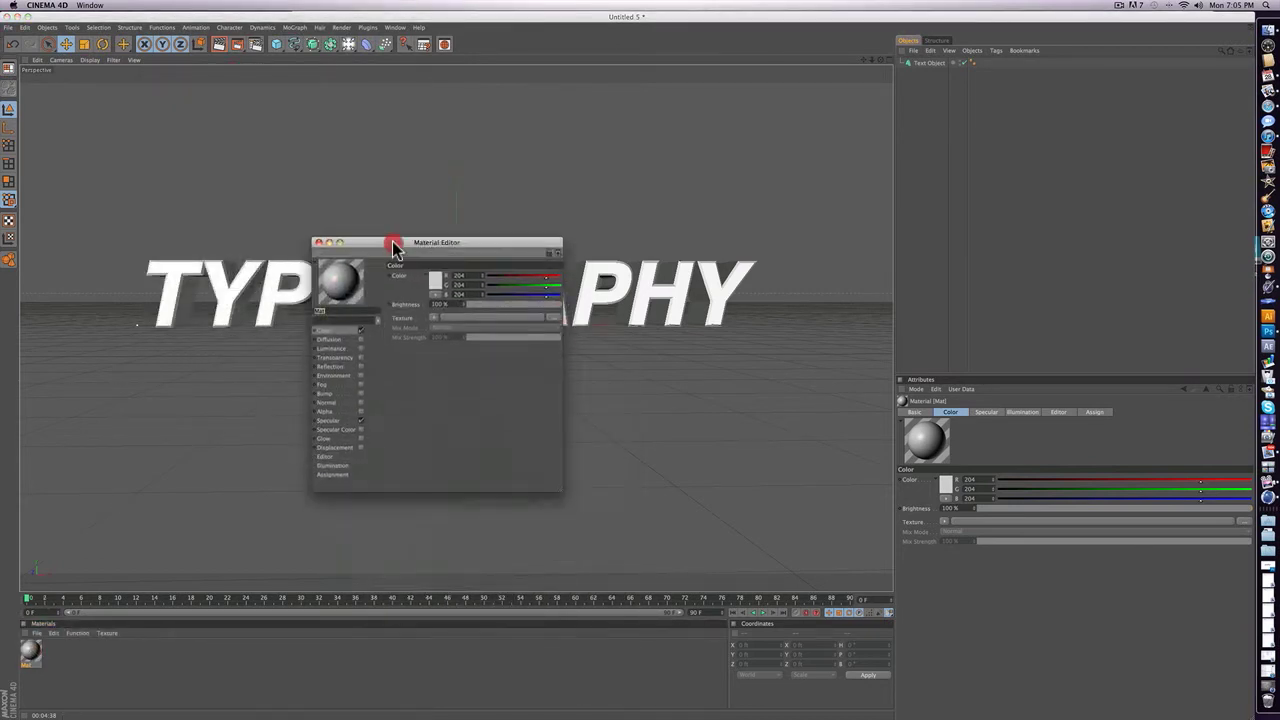
Load the rough grunge texture from IMAGE DOWNLOADS as the Color channel's texture, without copying it to the document location.
{"action": "left_click", "coordinate": [552, 318]}
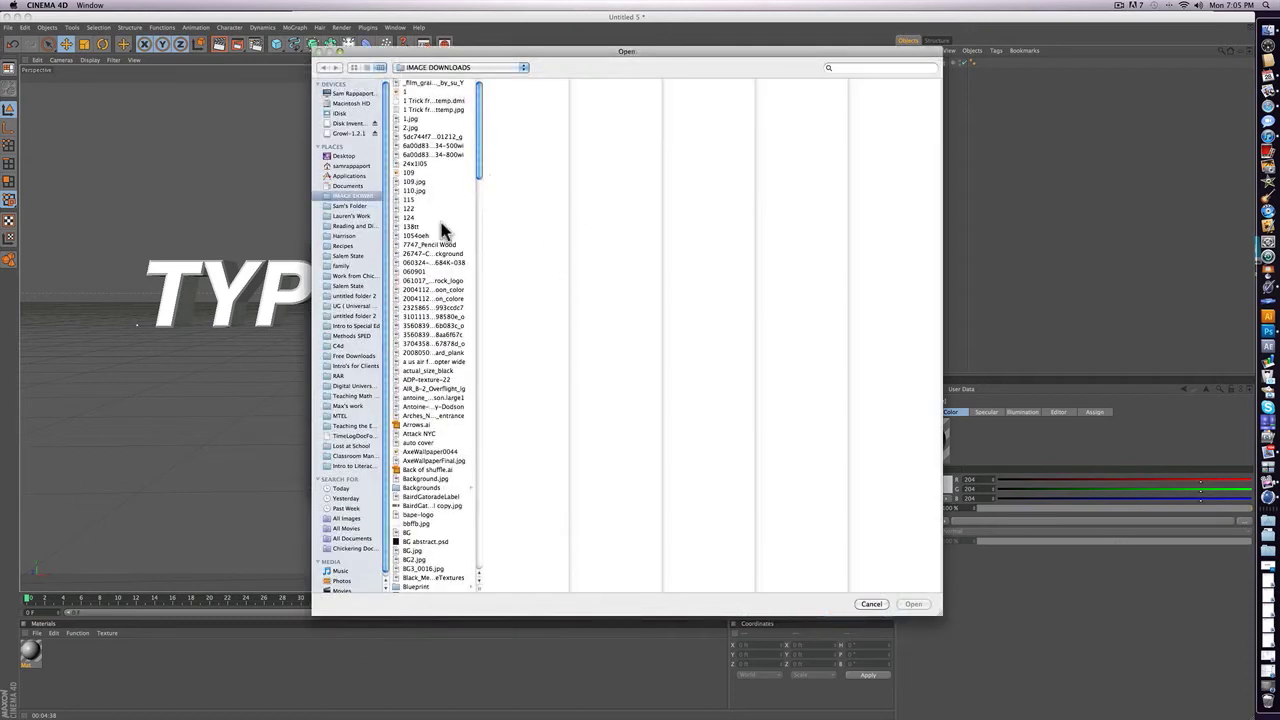
{"action": "left_click", "coordinate": [871, 604]}
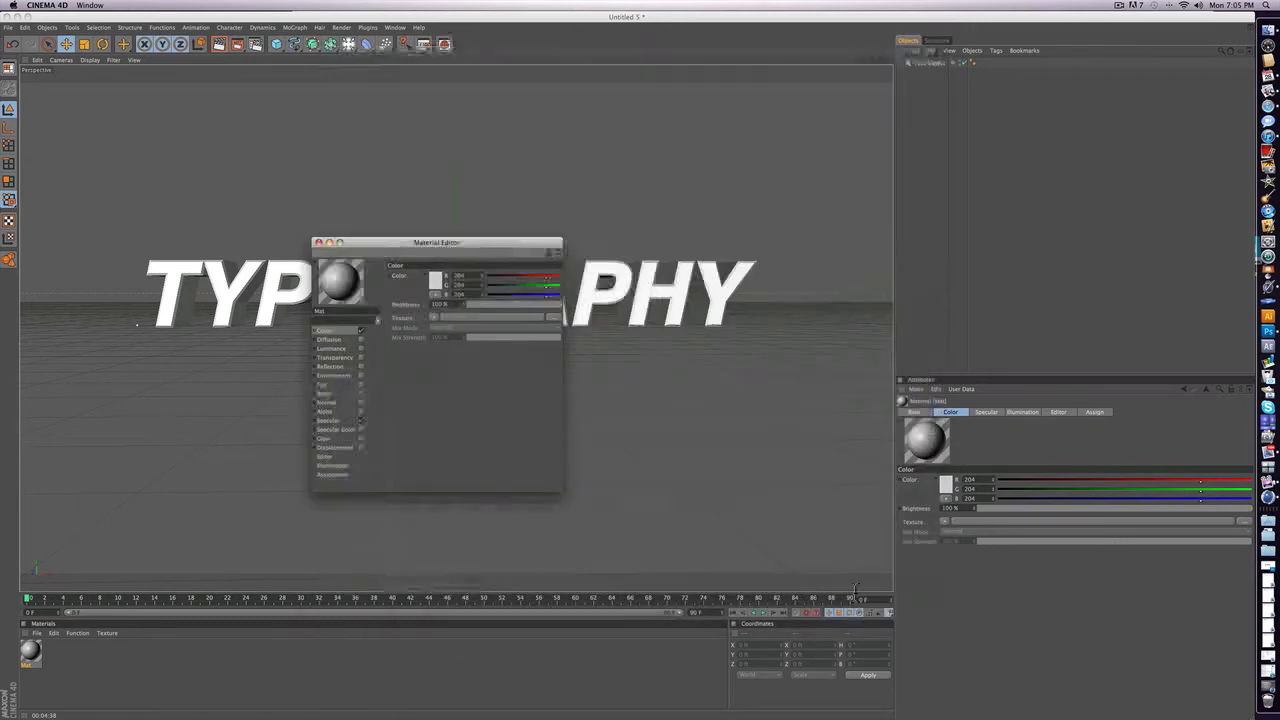
{"action": "left_click", "coordinate": [433, 319]}
{"action": "left_click", "coordinate": [438, 335]}
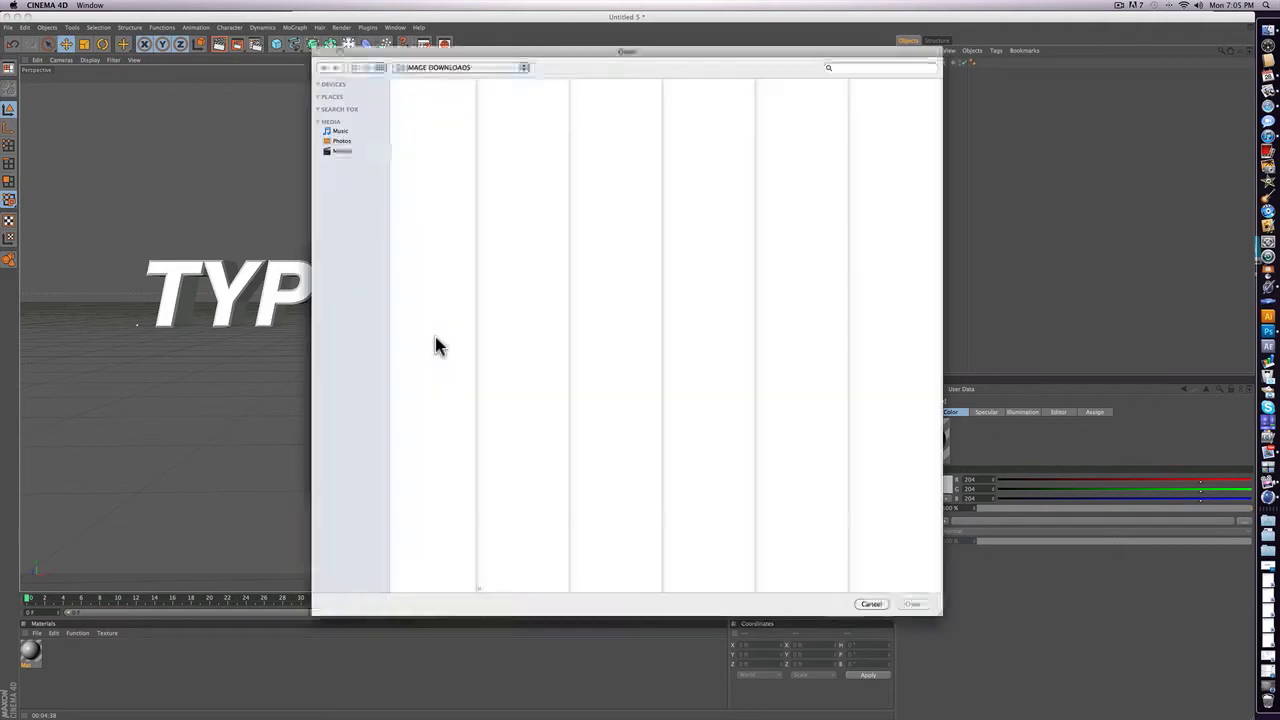
{"action": "left_click", "coordinate": [367, 67]}
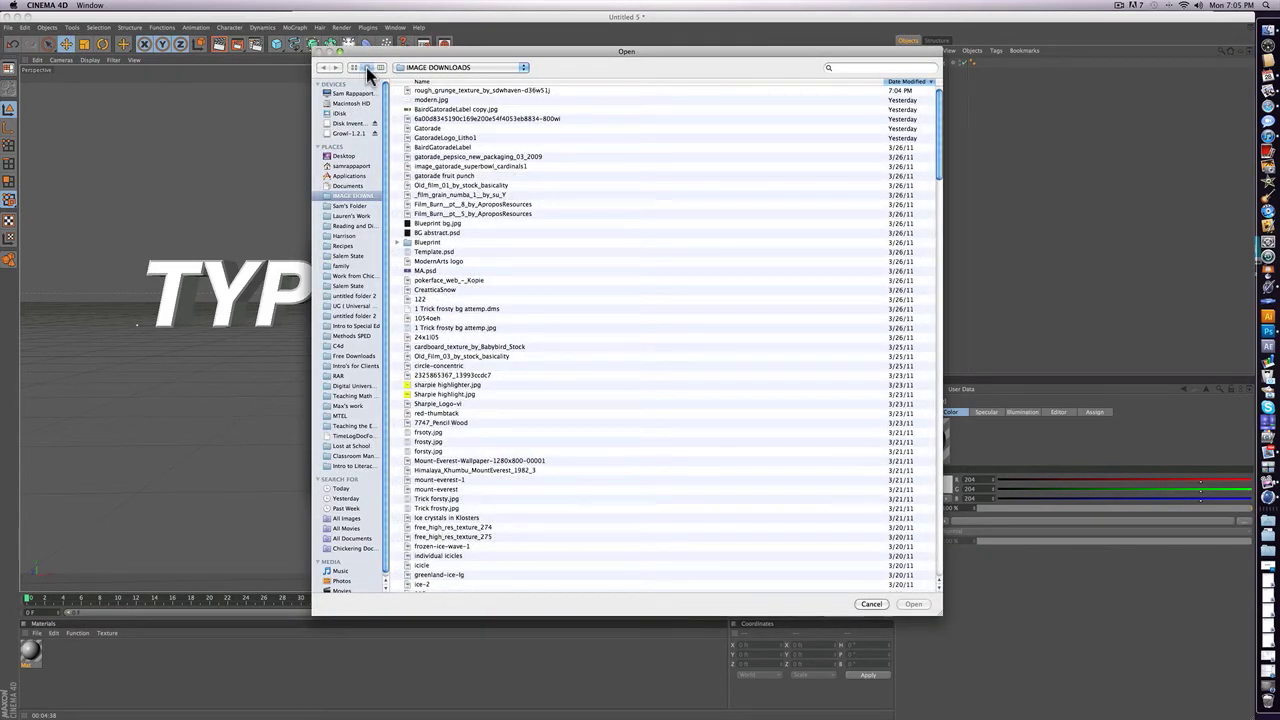
{"action": "left_click", "coordinate": [486, 92]}
{"action": "left_click", "coordinate": [912, 604]}
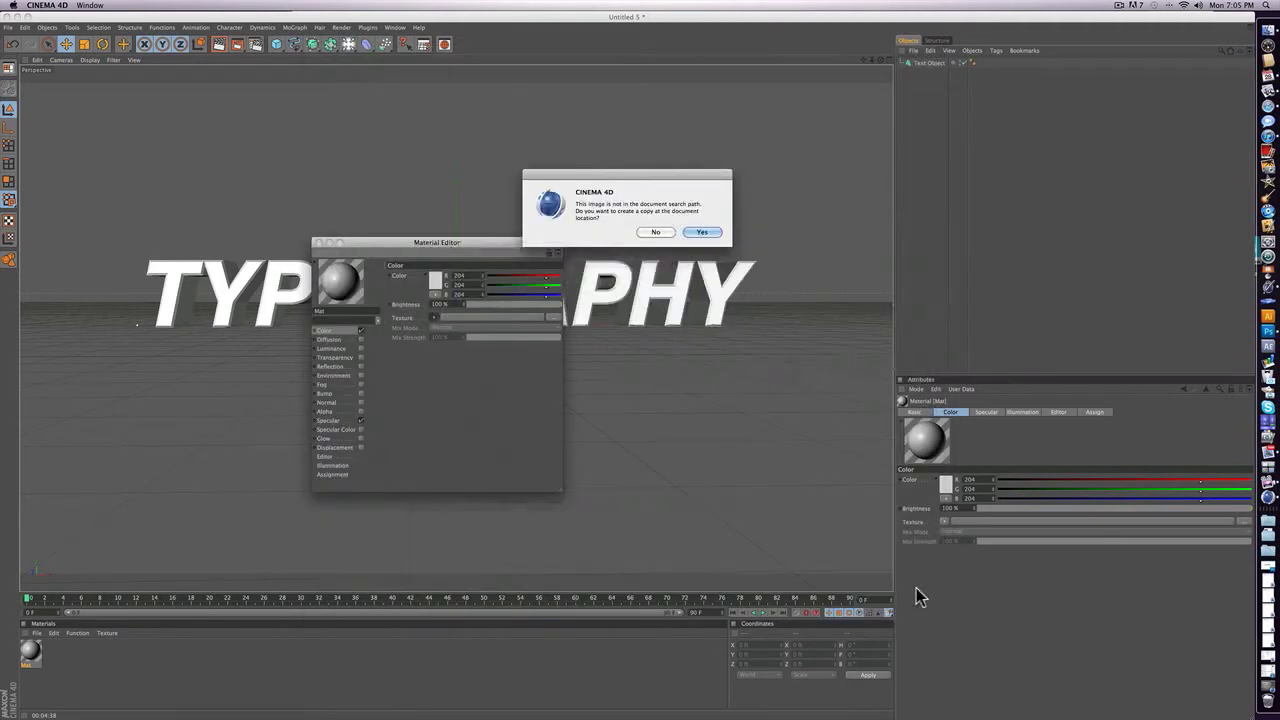
{"action": "left_click", "coordinate": [648, 232]}
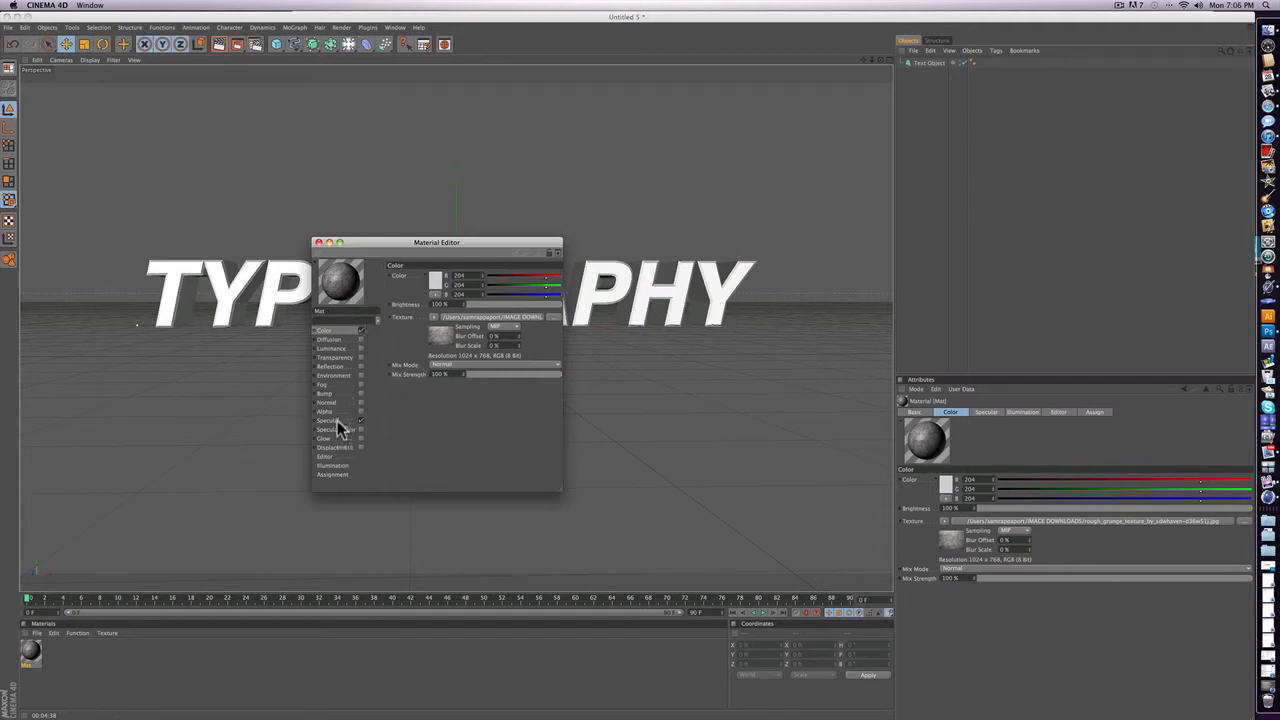
Enable the material's Displacement channel.
{"action": "left_click", "coordinate": [345, 447]}
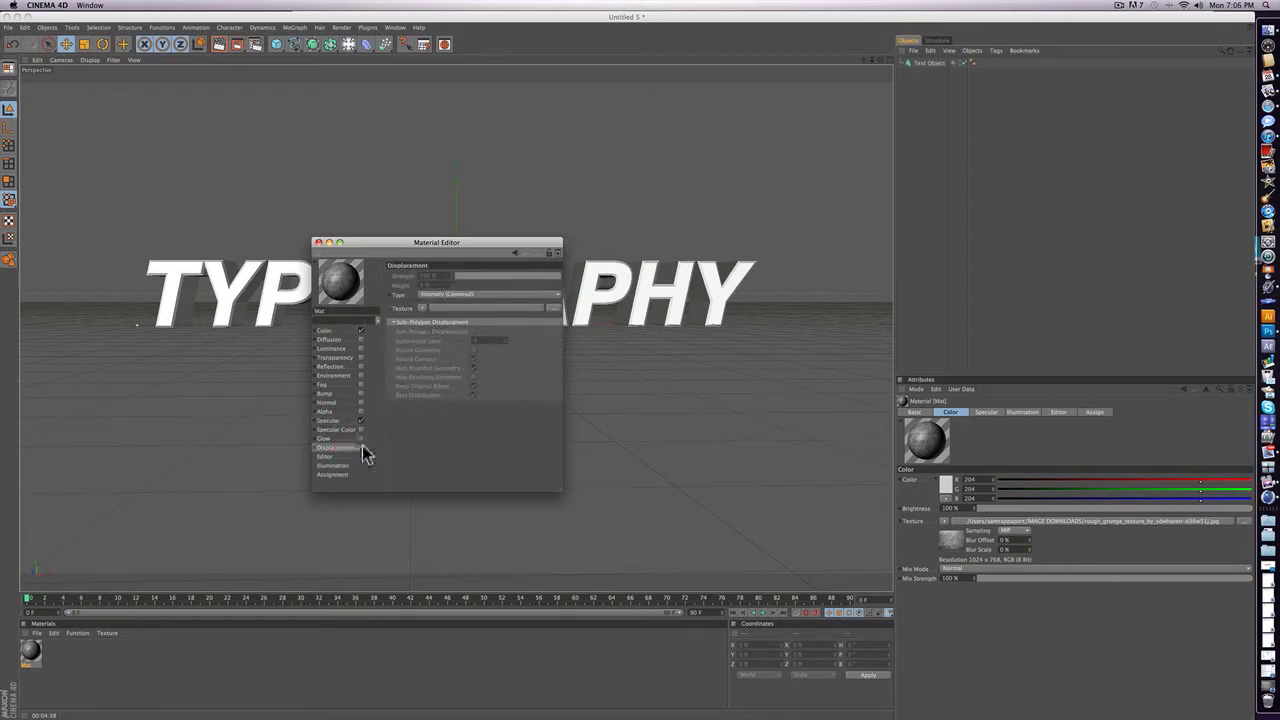
{"action": "left_click", "coordinate": [361, 448]}
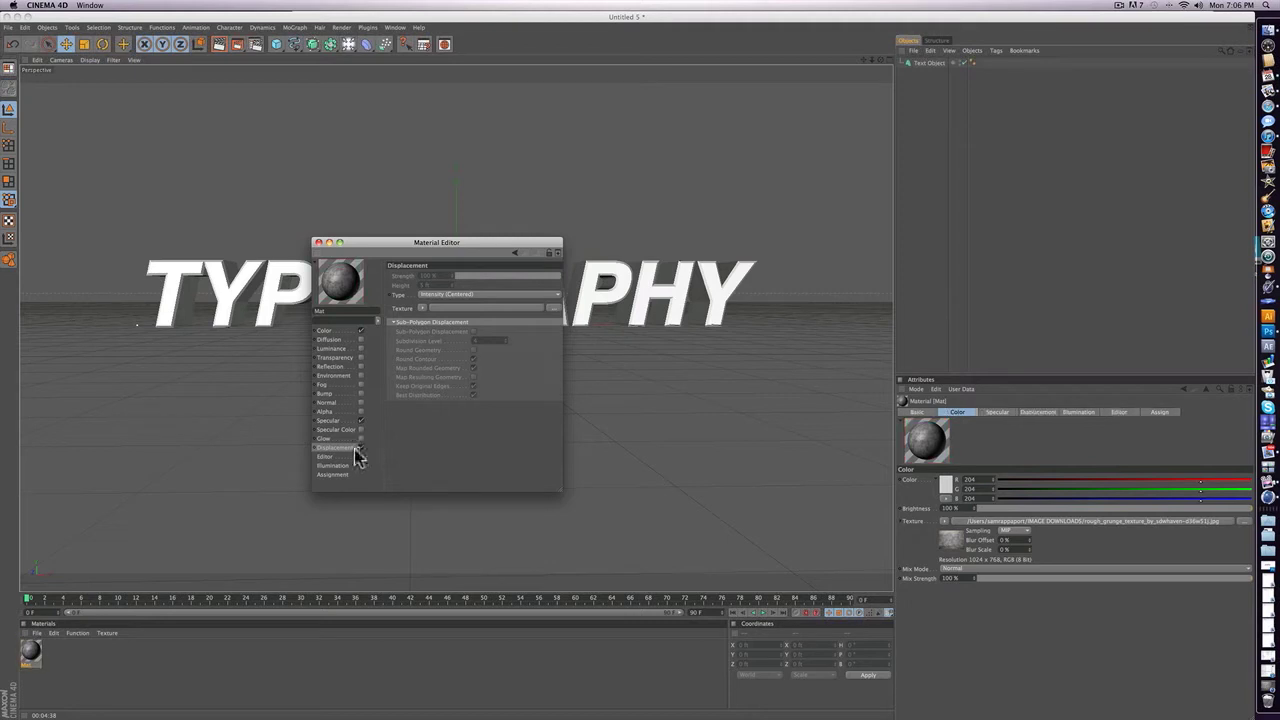
{"action": "left_click", "coordinate": [422, 307]}
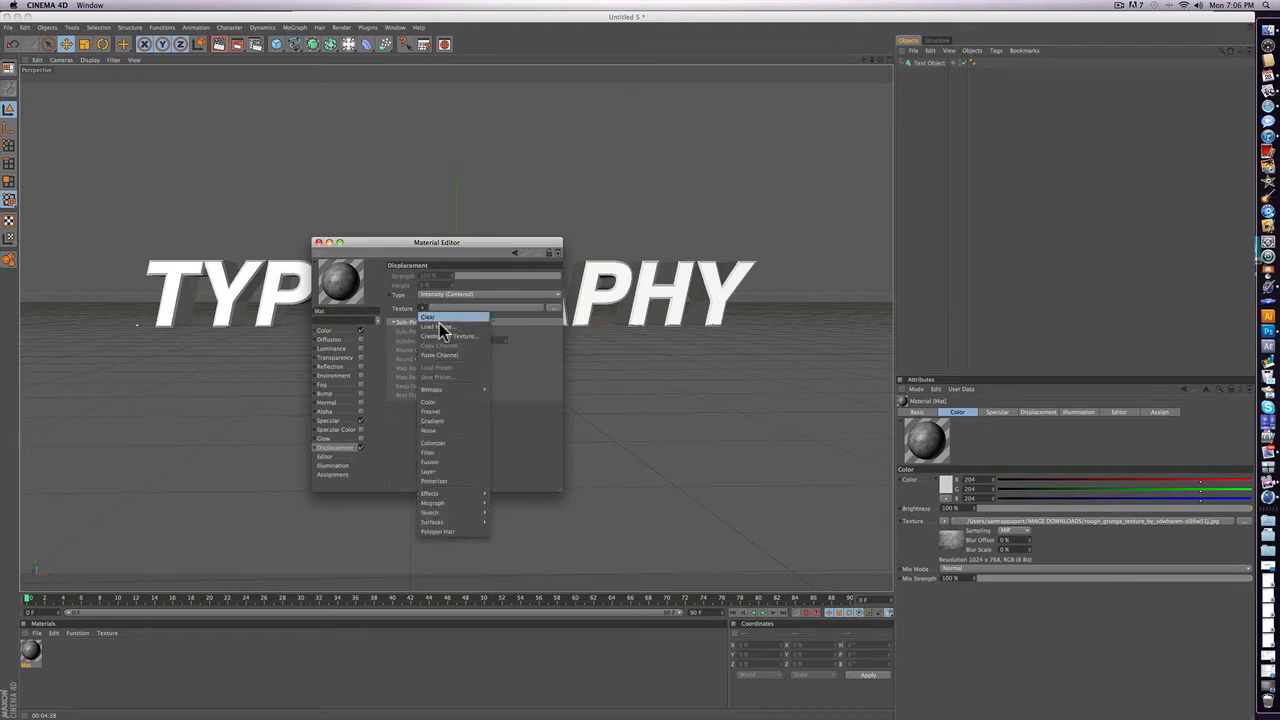
{"action": "left_click", "coordinate": [372, 328]}
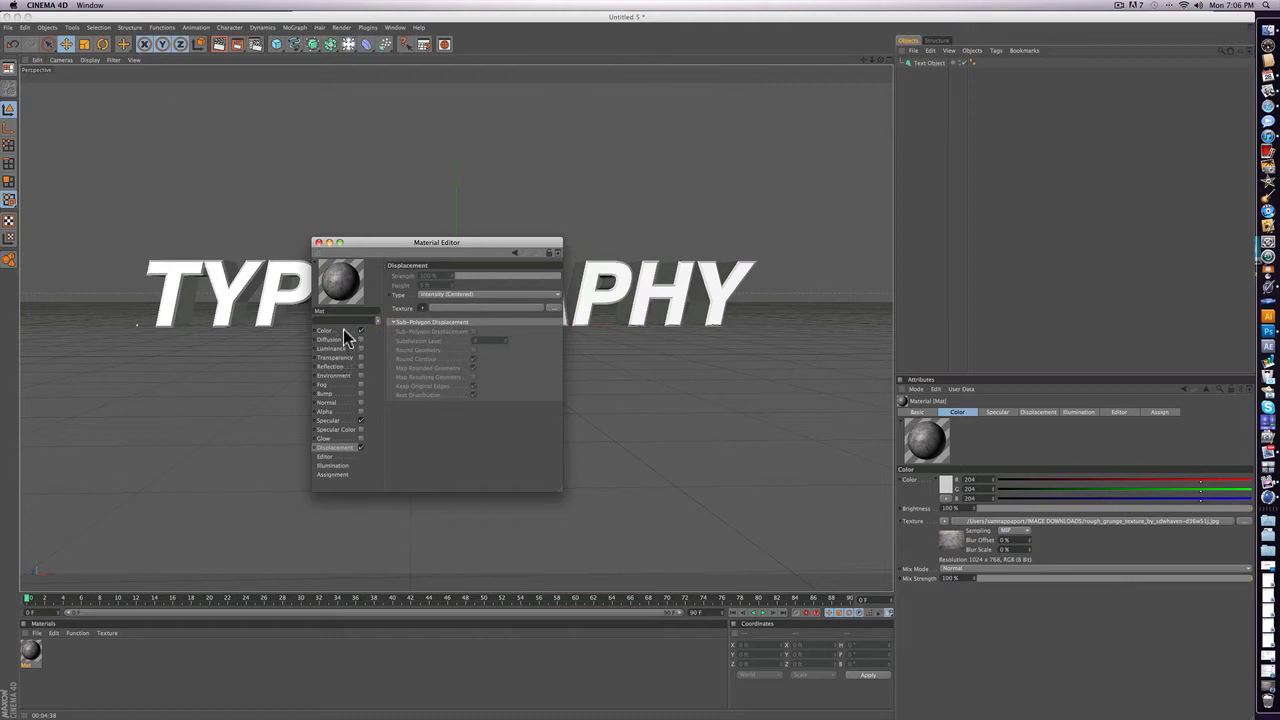
Copy the Color channel's grunge texture and paste it into the Displacement channel's texture.
{"action": "left_click", "coordinate": [325, 331]}
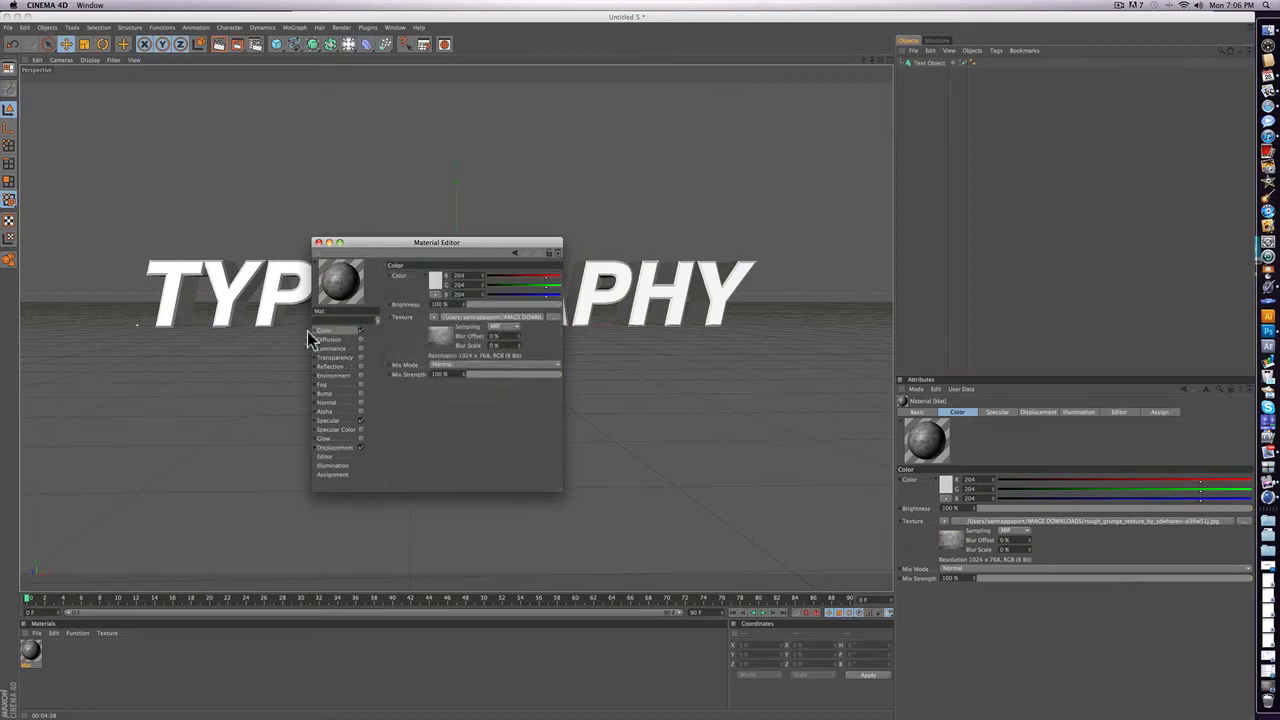
{"action": "left_click", "coordinate": [435, 317]}
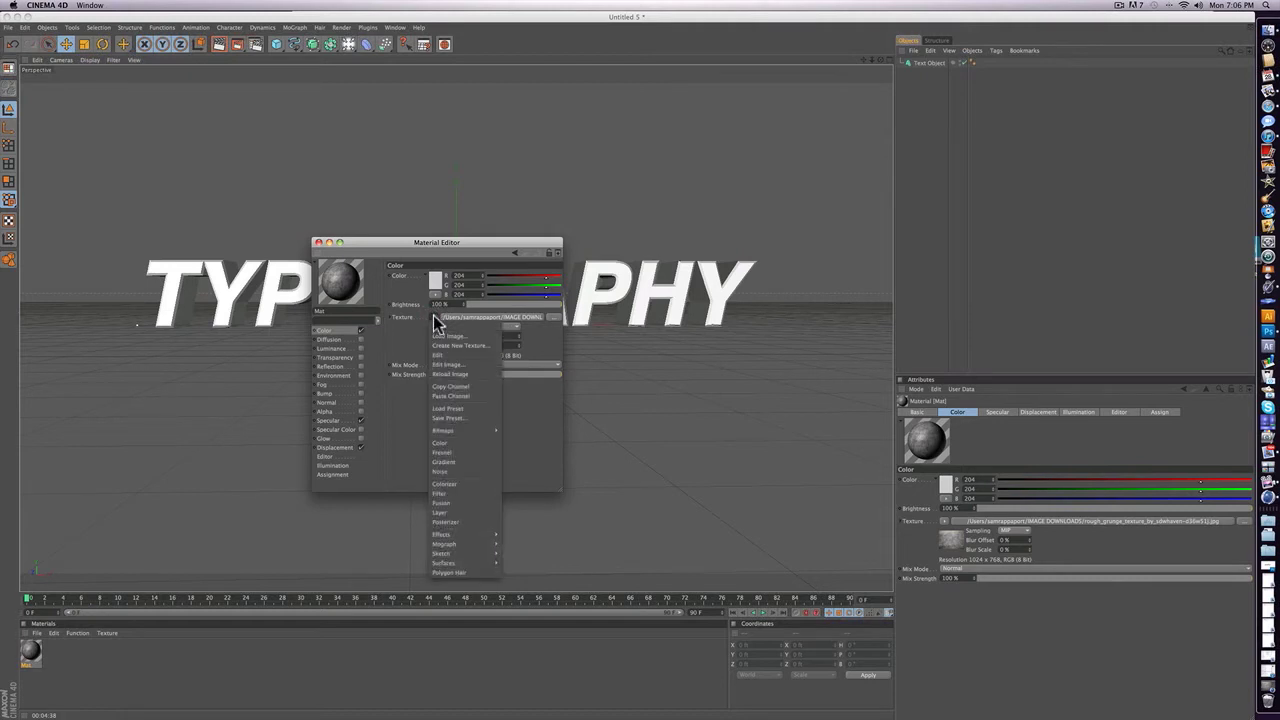
{"action": "left_click", "coordinate": [451, 388]}
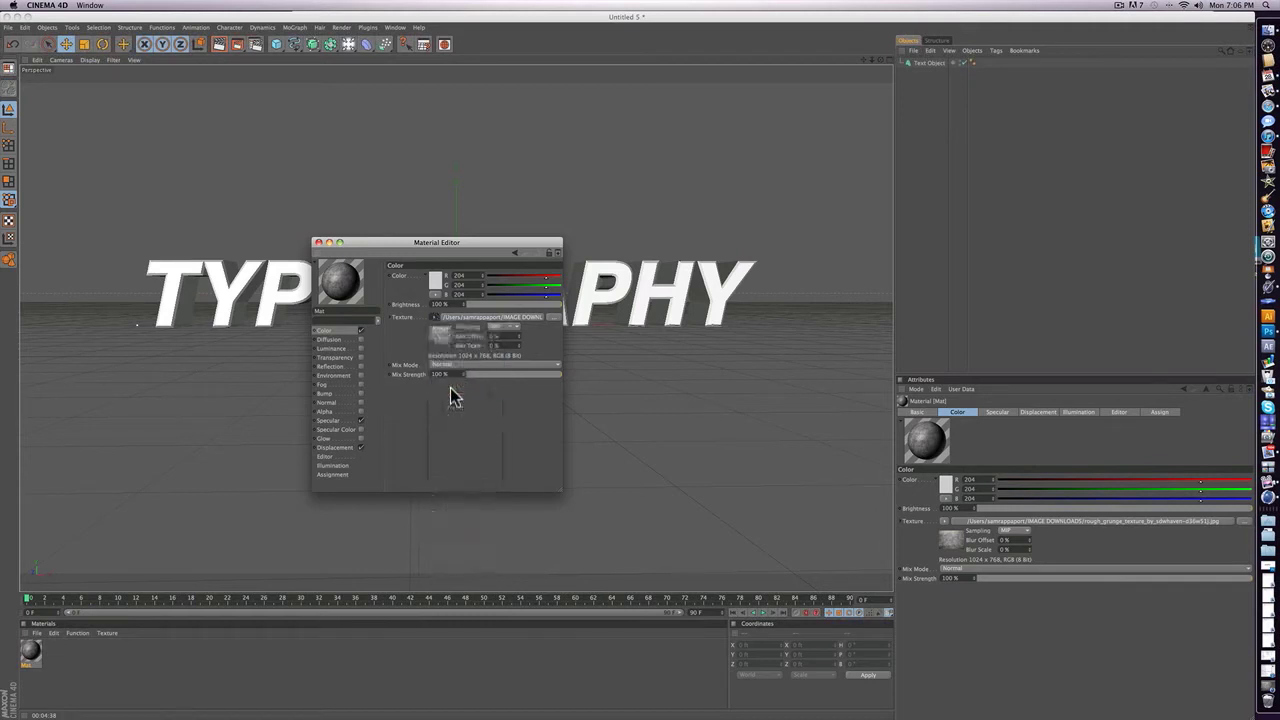
{"action": "left_click", "coordinate": [334, 447]}
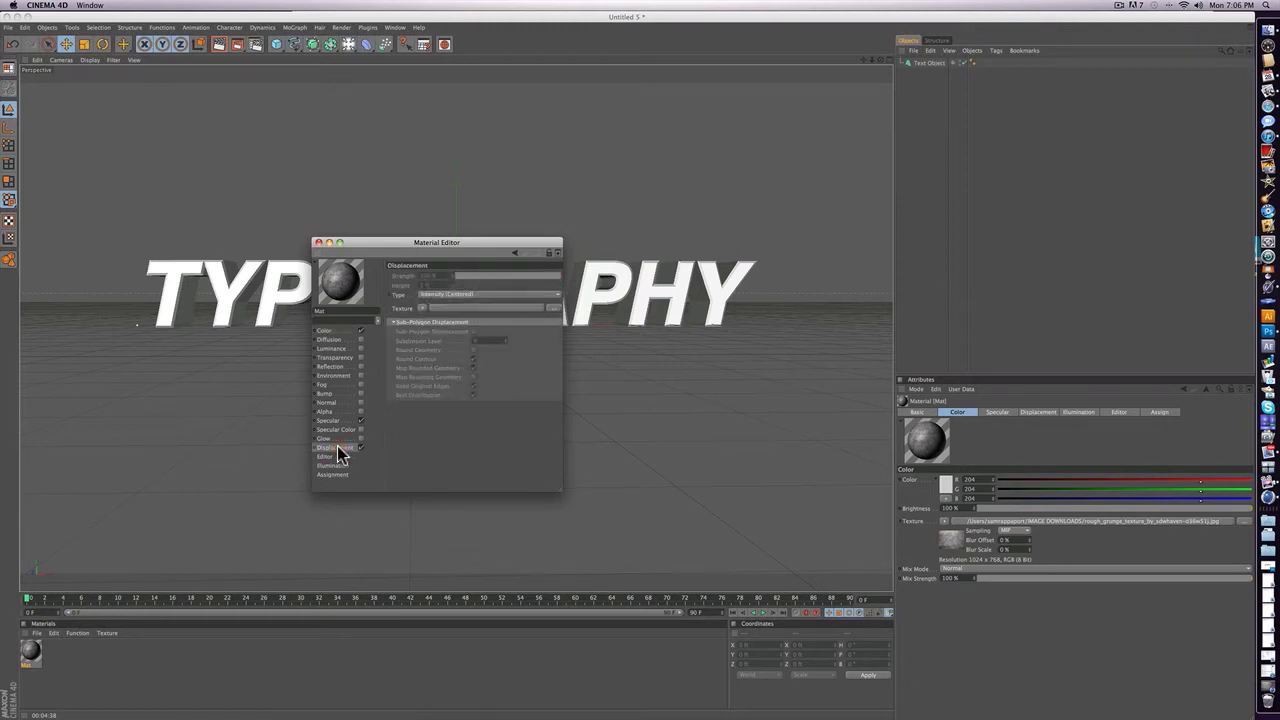
{"action": "left_click", "coordinate": [423, 307]}
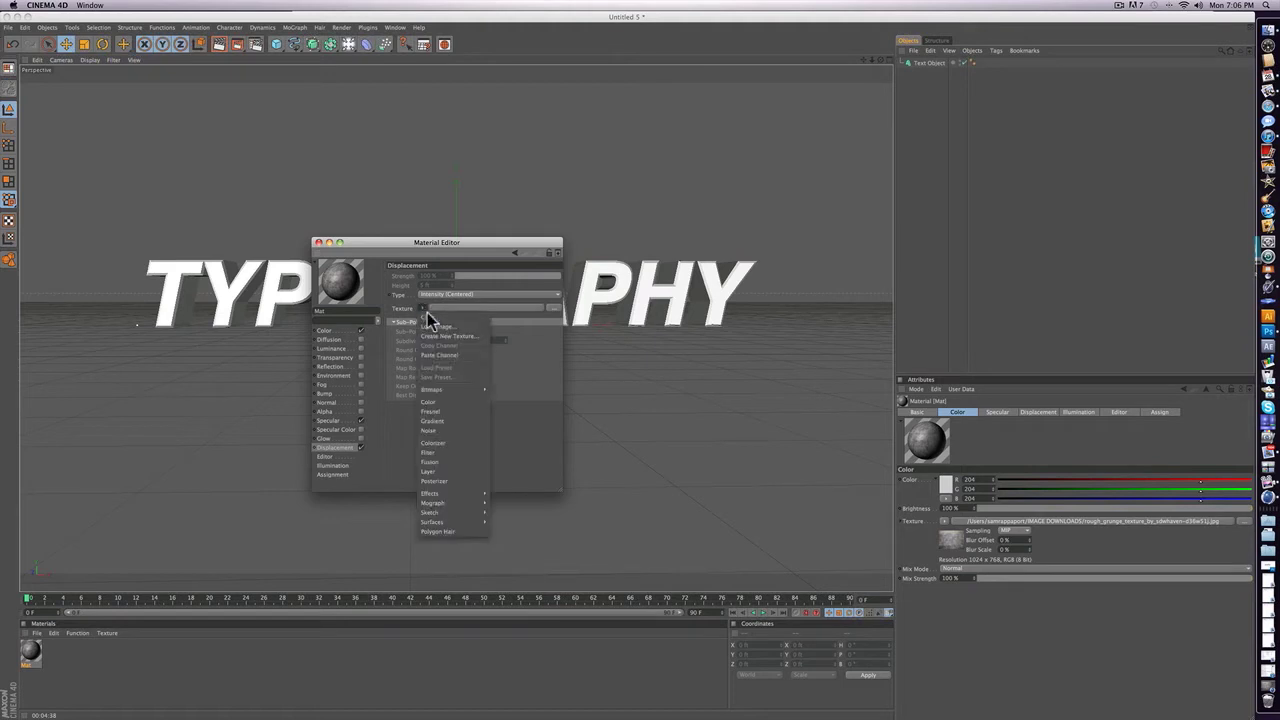
{"action": "left_click", "coordinate": [440, 355]}
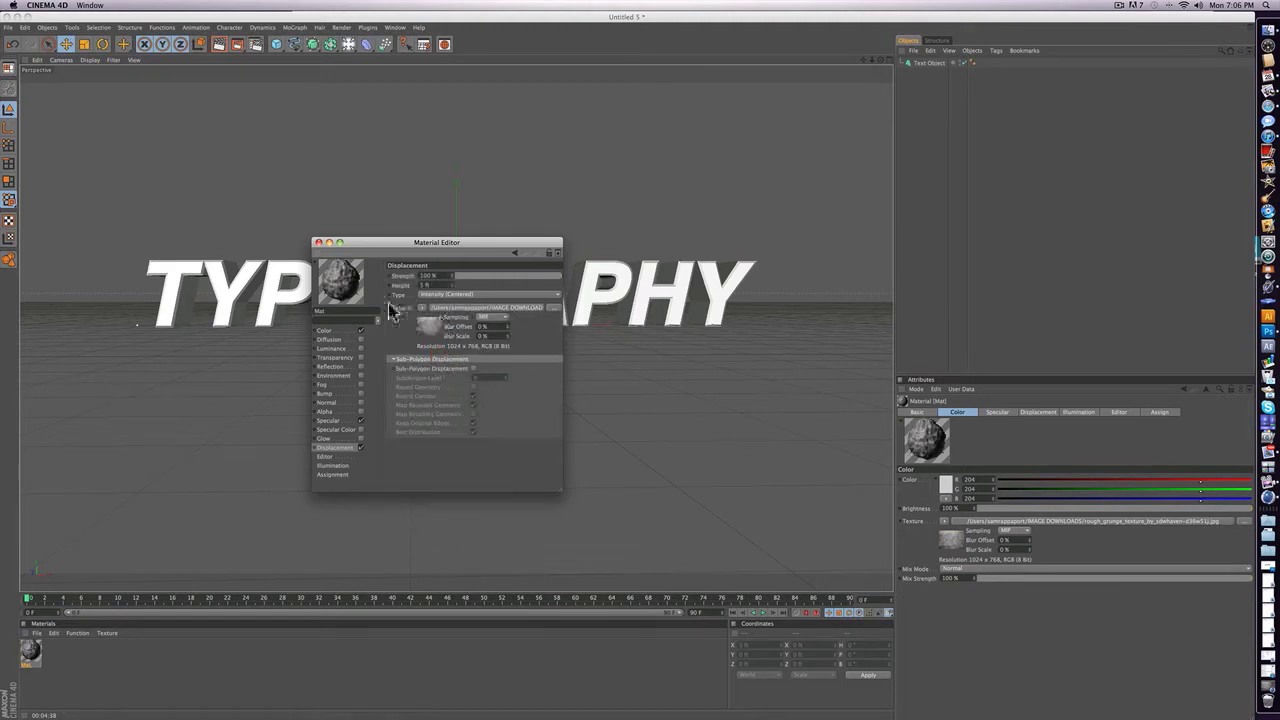
Turn on Sub-Polygon Displacement for the material's Displacement channel.
{"action": "left_click_drag", "start_coordinate": [362, 246], "coordinate": [420, 247]}
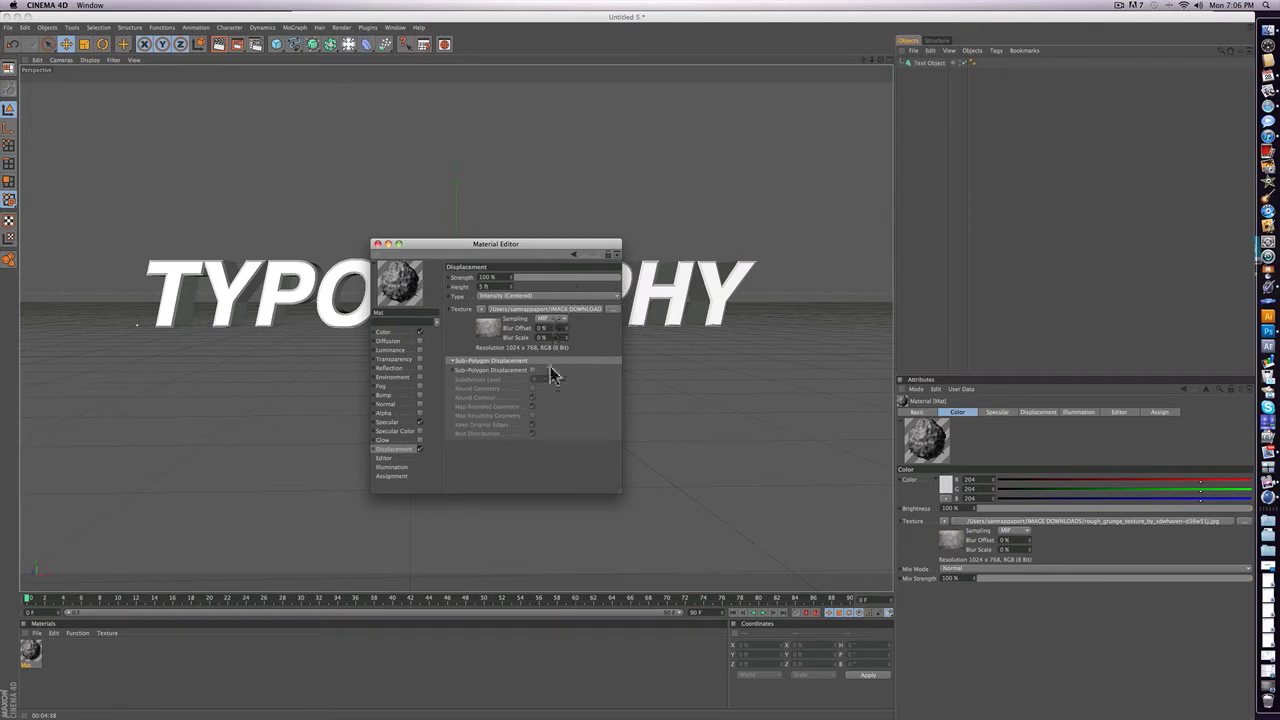
{"action": "left_click", "coordinate": [532, 371]}
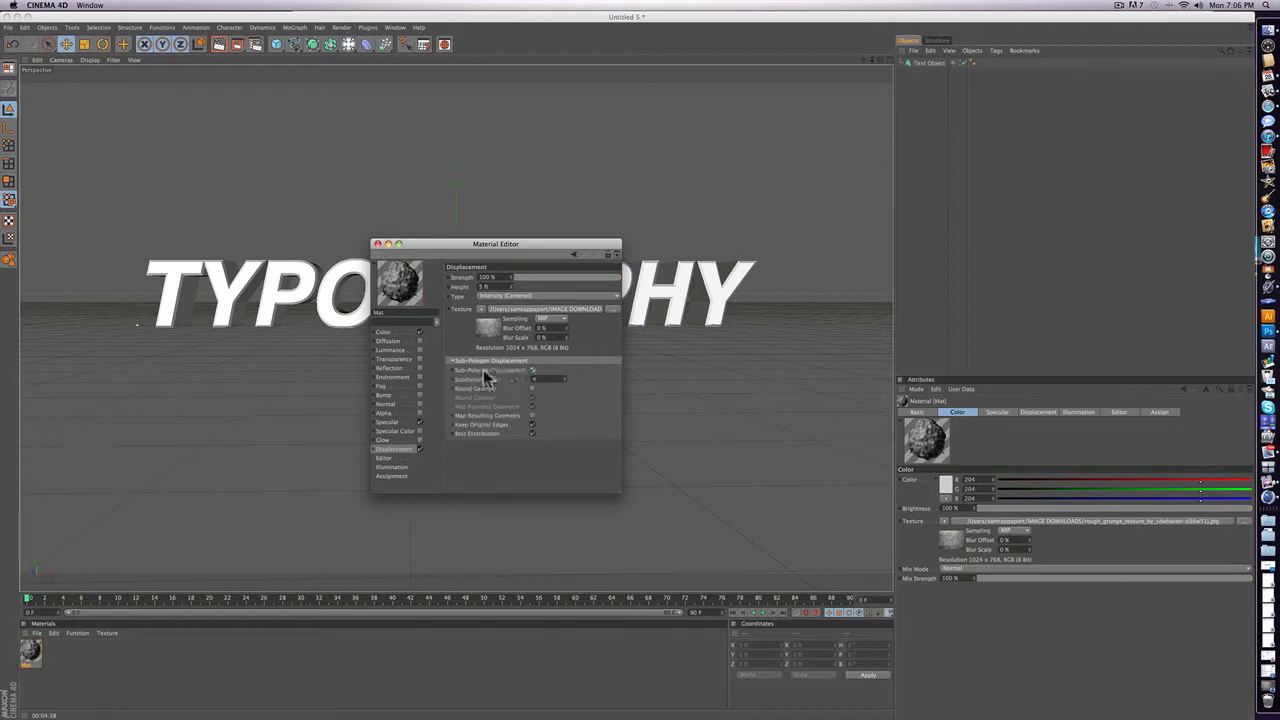
Lower the material's displacement strength, enter 7 in its displacement settings, and close the Material Editor.
{"action": "left_click", "coordinate": [579, 278]}
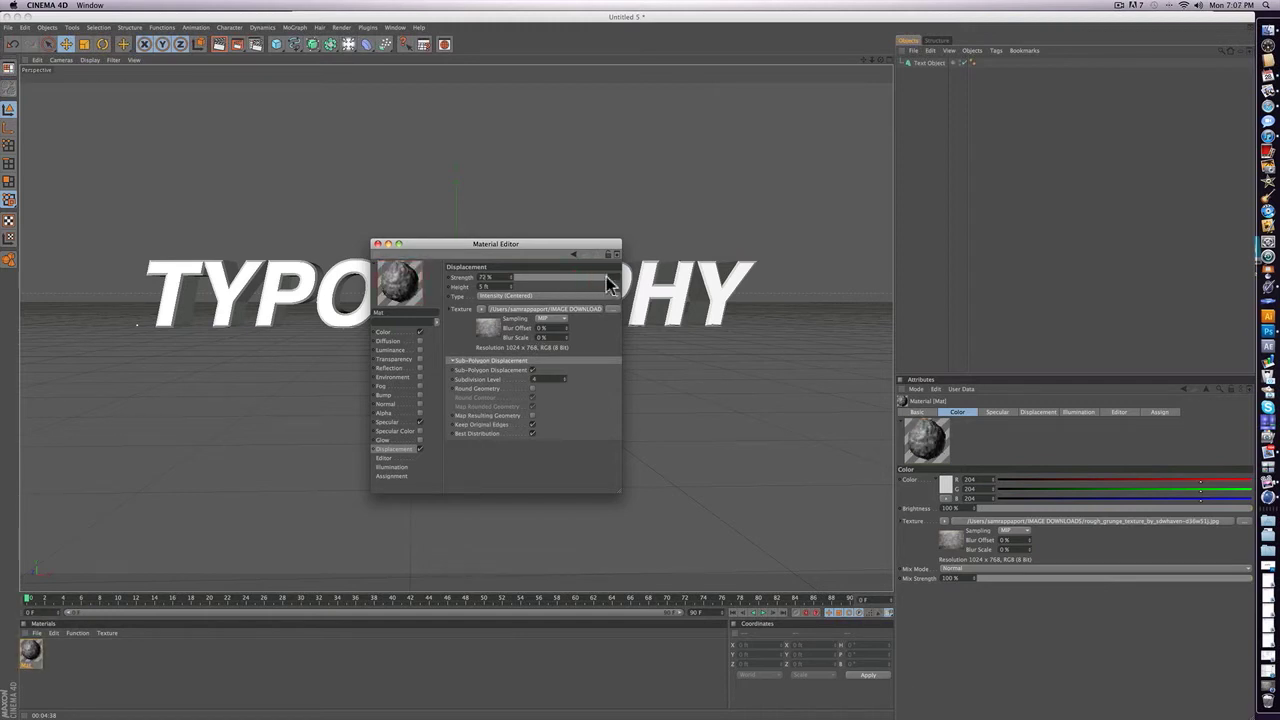
{"action": "left_click_drag", "start_coordinate": [605, 277], "coordinate": [610, 277]}
{"action": "type", "text": "7"}
{"action": "key", "text": "Return"}
{"action": "left_click", "coordinate": [380, 250]}
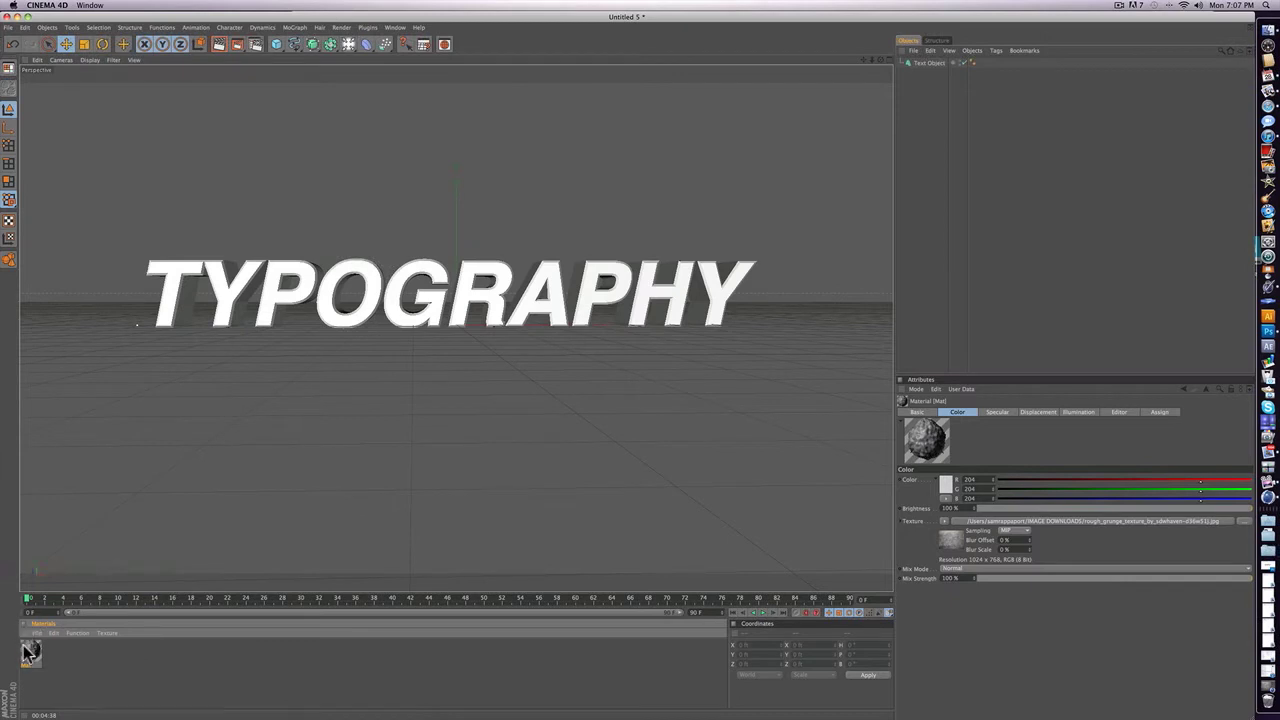
Apply the grunge material to the TYPOGRAPHY text and set its texture projection to Cubic.
{"action": "left_click_drag", "start_coordinate": [30, 650], "coordinate": [169, 278]}
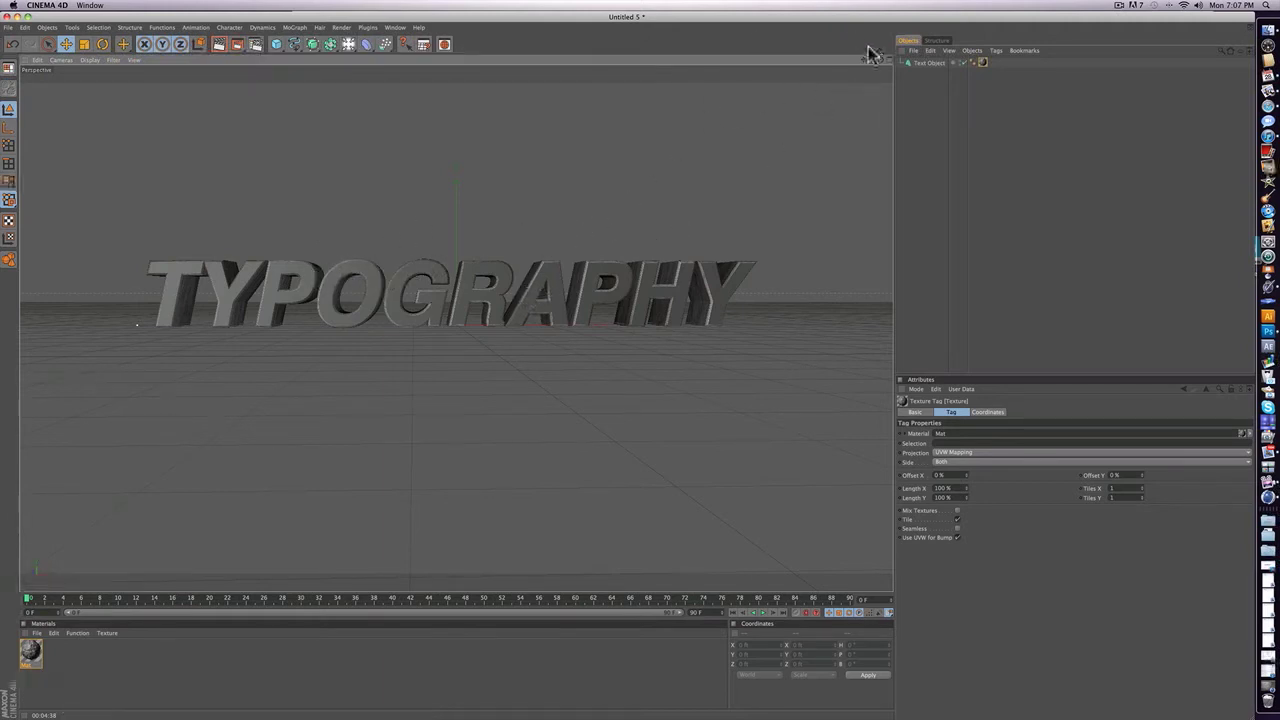
{"action": "left_click_drag", "start_coordinate": [880, 60], "coordinate": [960, 110]}
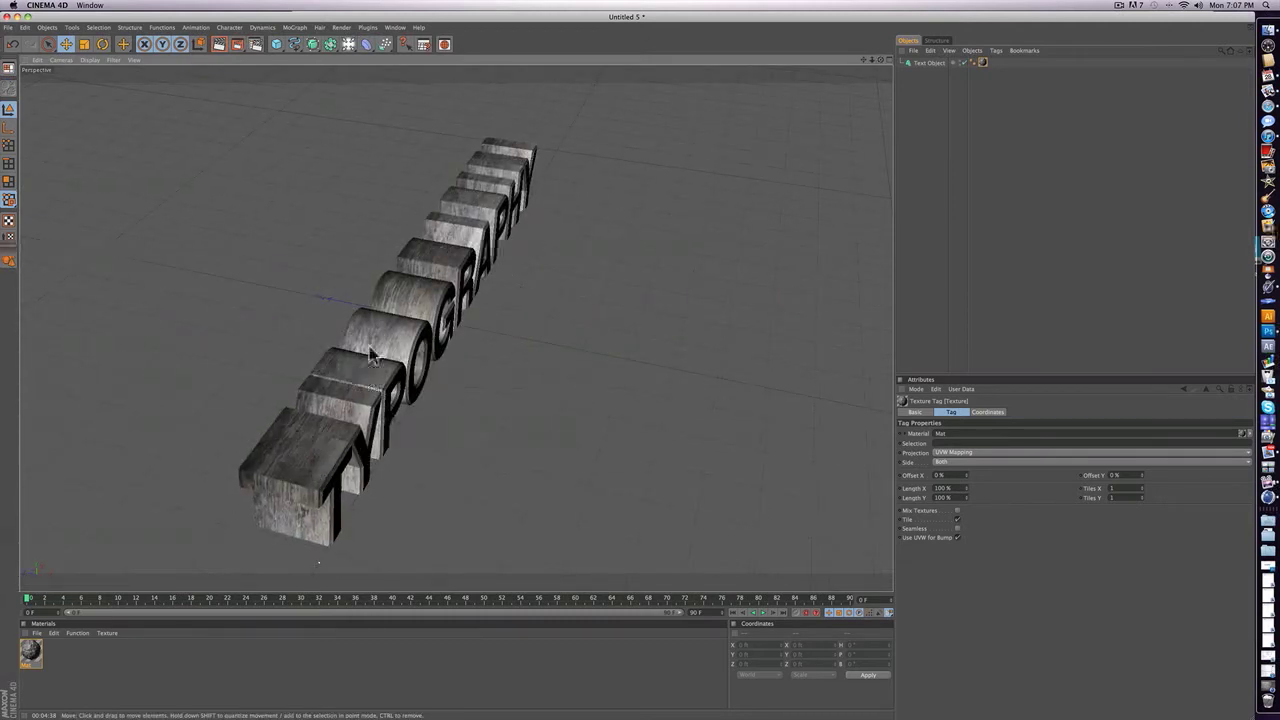
{"action": "left_click_drag", "start_coordinate": [873, 66], "coordinate": [900, 90]}
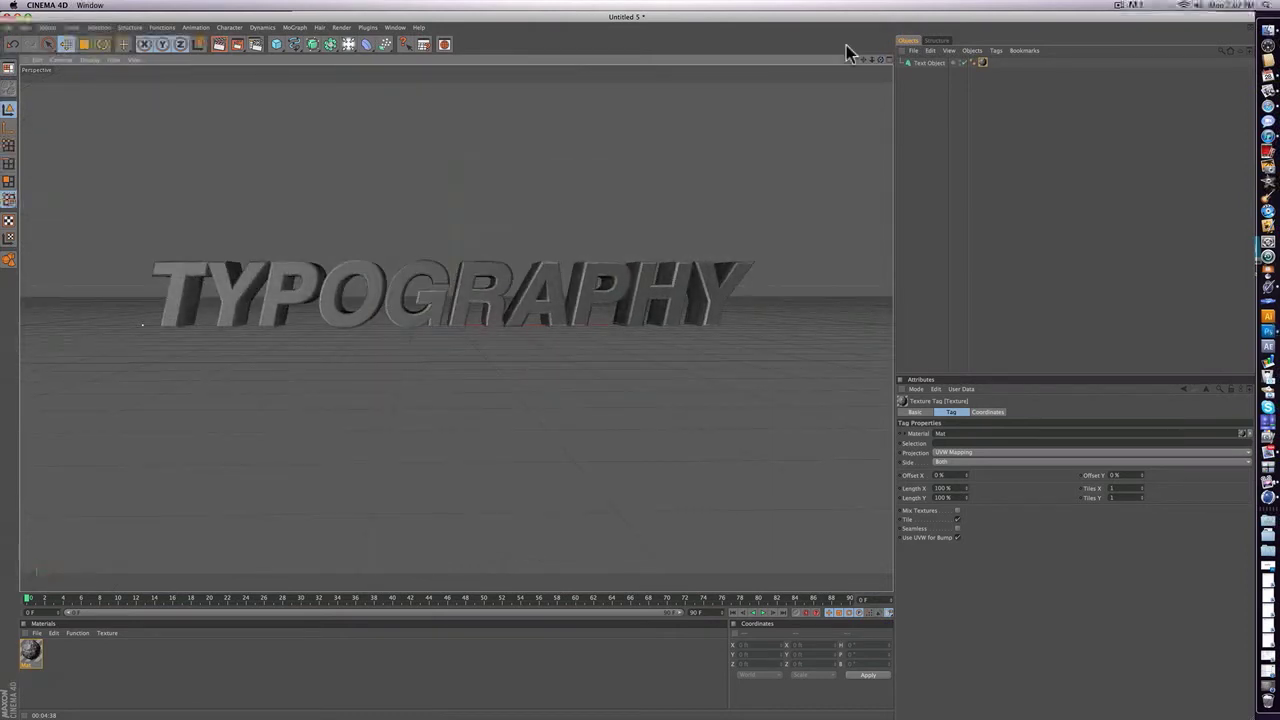
{"action": "left_click", "coordinate": [962, 454]}
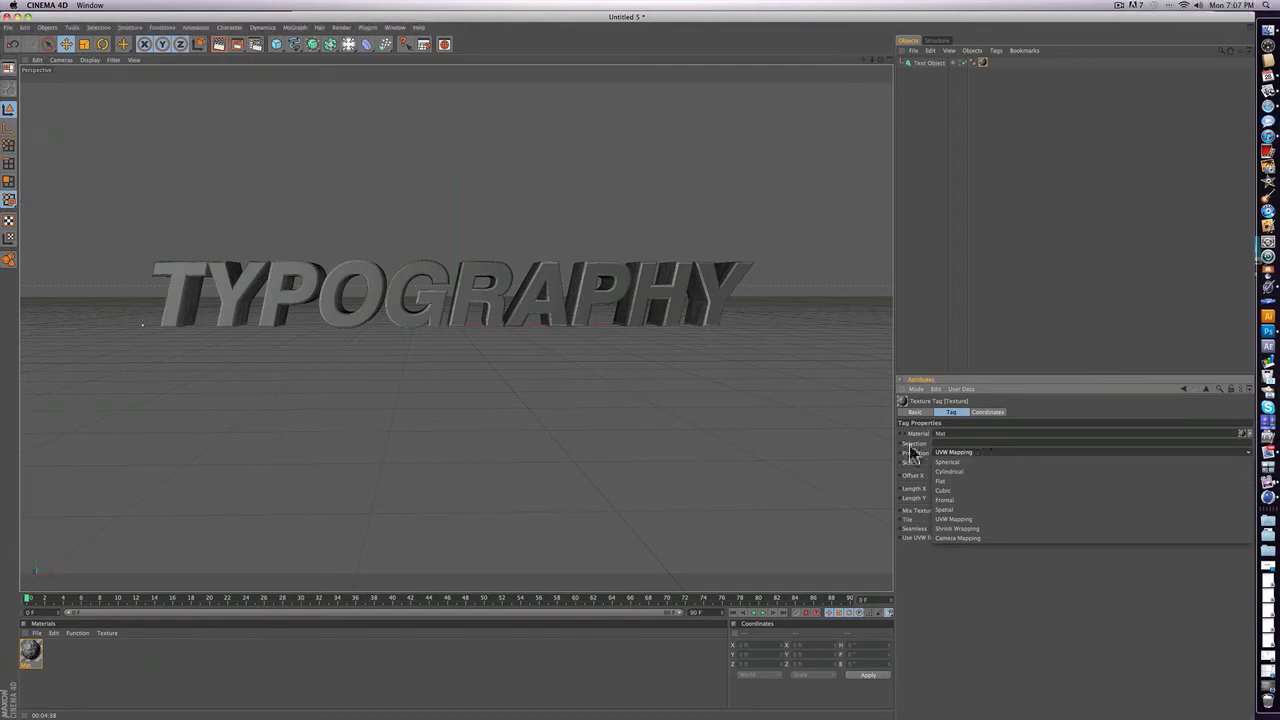
{"action": "left_click", "coordinate": [971, 490]}
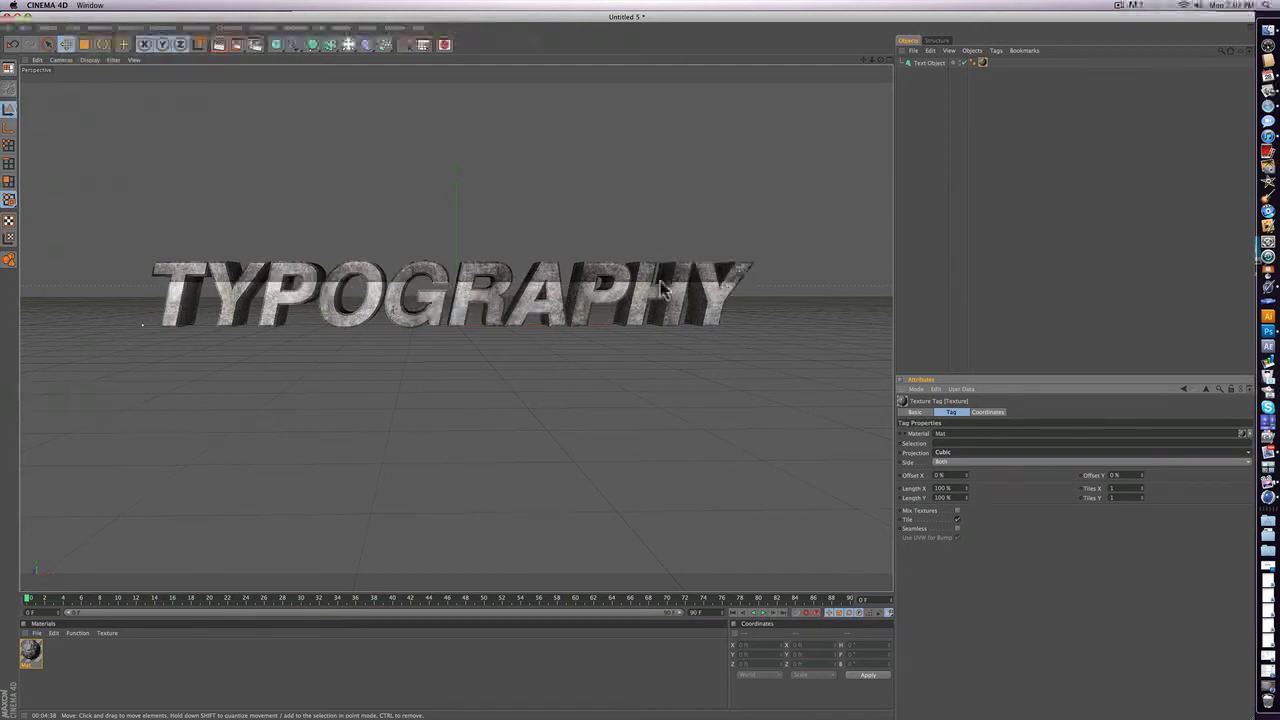
Scale the text's texture to Length X 151% and Length Y 156%, and shift its X and Y offsets.
{"action": "mouse_move", "coordinate": [967, 496]}
{"action": "left_mouse_down"}
{"action": "mouse_move", "coordinate": [967, 455]}
{"action": "mouse_move", "coordinate": [967, 507]}
{"action": "mouse_move", "coordinate": [966, 452]}
{"action": "mouse_move", "coordinate": [966, 507]}
{"action": "left_mouse_up"}
{"action": "left_click", "coordinate": [966, 493]}
{"action": "left_click", "coordinate": [965, 496]}
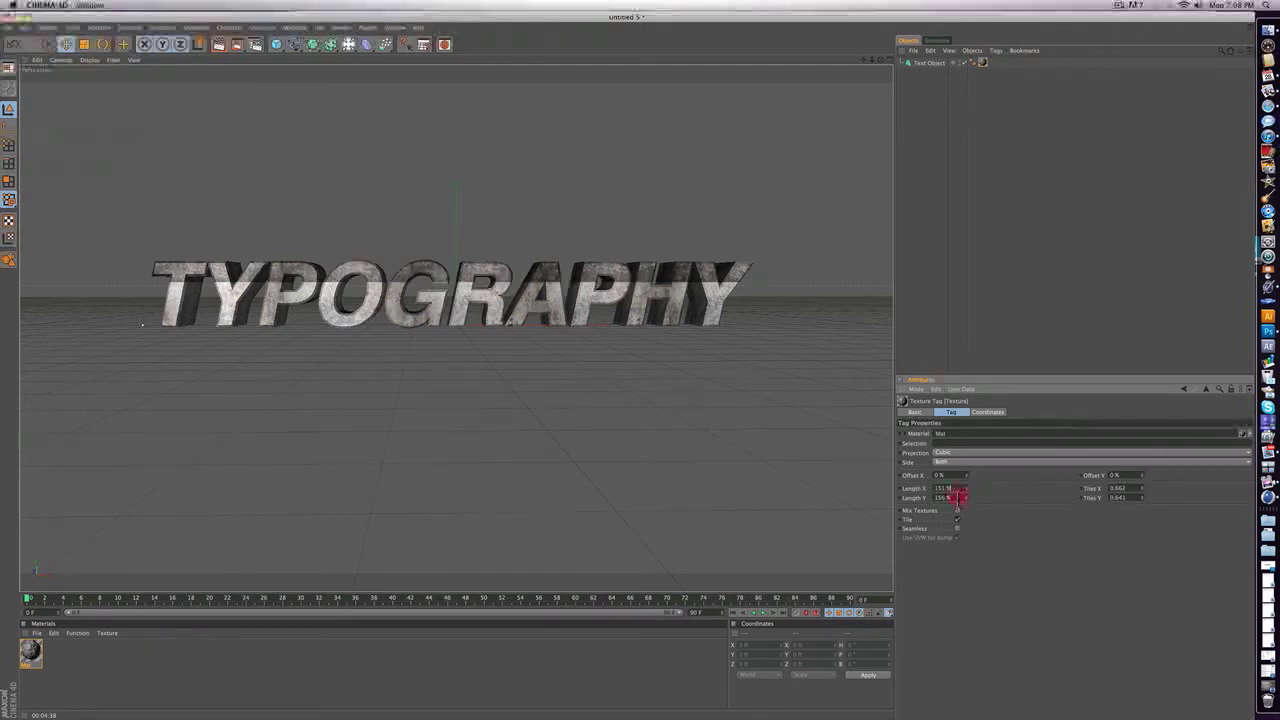
{"action": "left_click", "coordinate": [958, 498]}
{"action": "left_click_drag", "start_coordinate": [1142, 476], "coordinate": [1198, 476]}
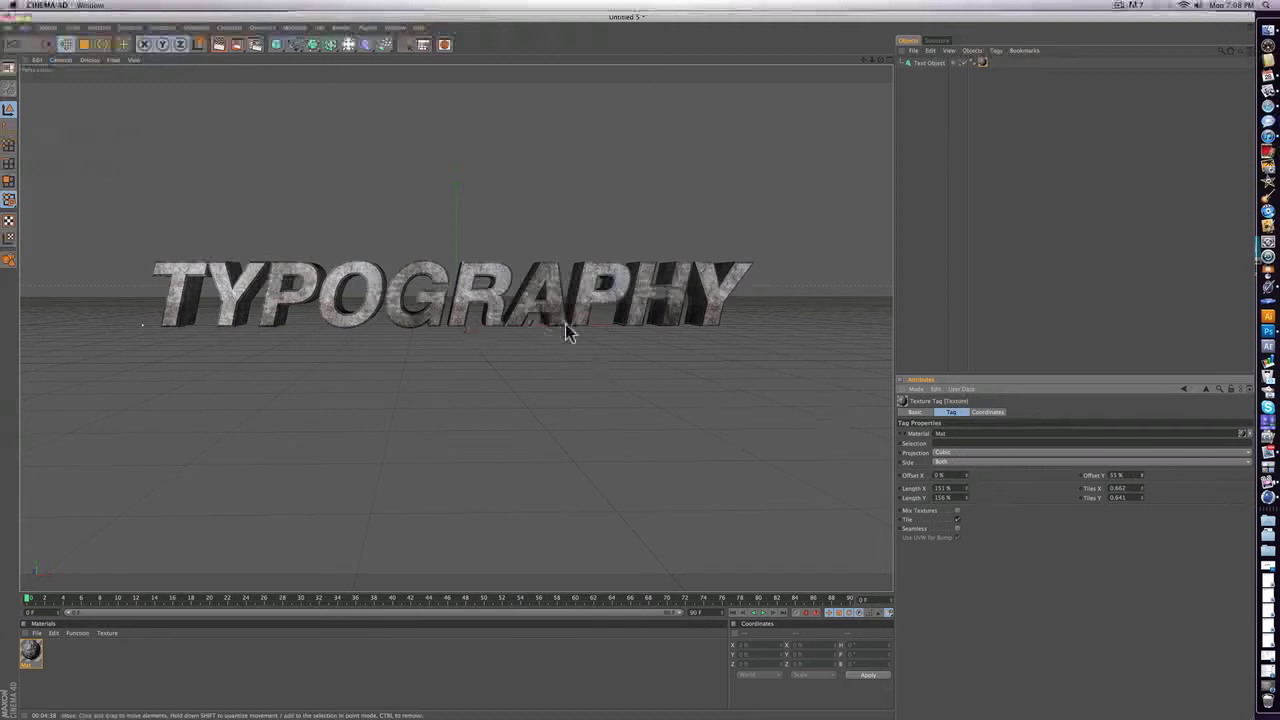
{"action": "mouse_move", "coordinate": [964, 477]}
{"action": "left_mouse_down"}
{"action": "mouse_move", "coordinate": [1004, 477]}
{"action": "mouse_move", "coordinate": [980, 477]}
{"action": "left_mouse_up"}
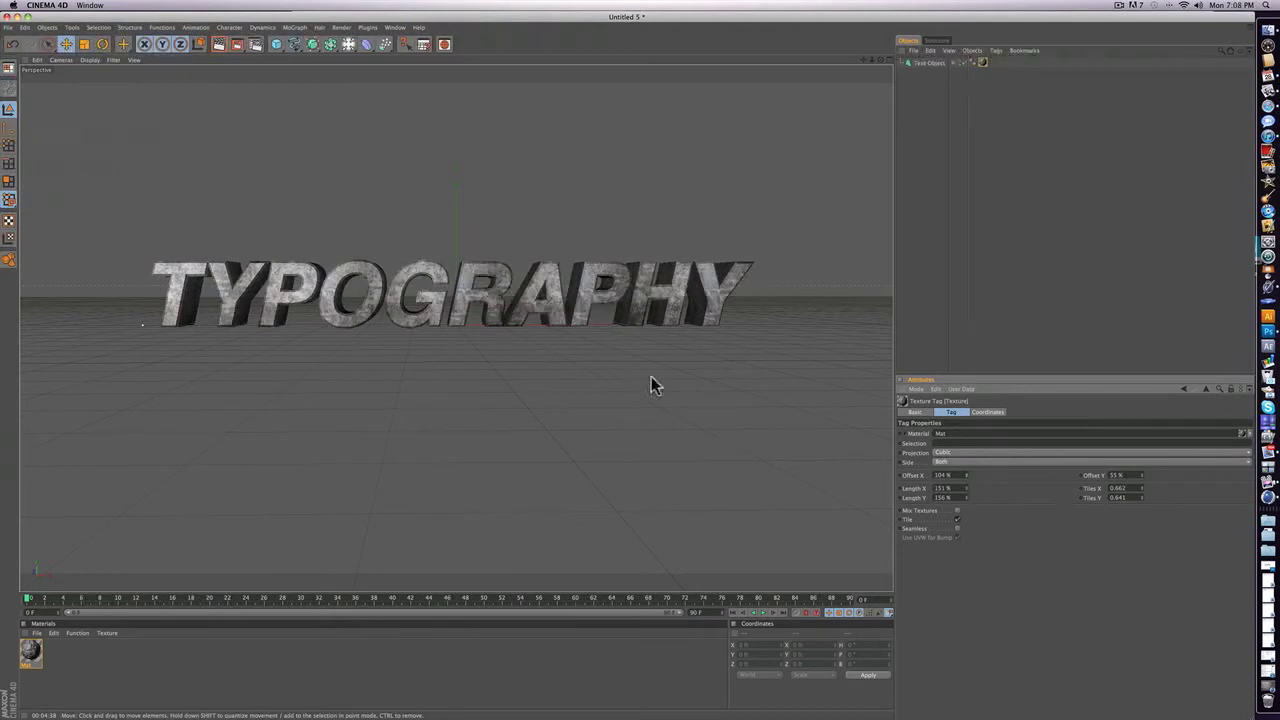
Add a Plane to the scene and set its width and height to 1000 ft.
{"action": "scroll", "coordinate": [403, 287], "scroll_direction": "up", "scroll_amount": 2}
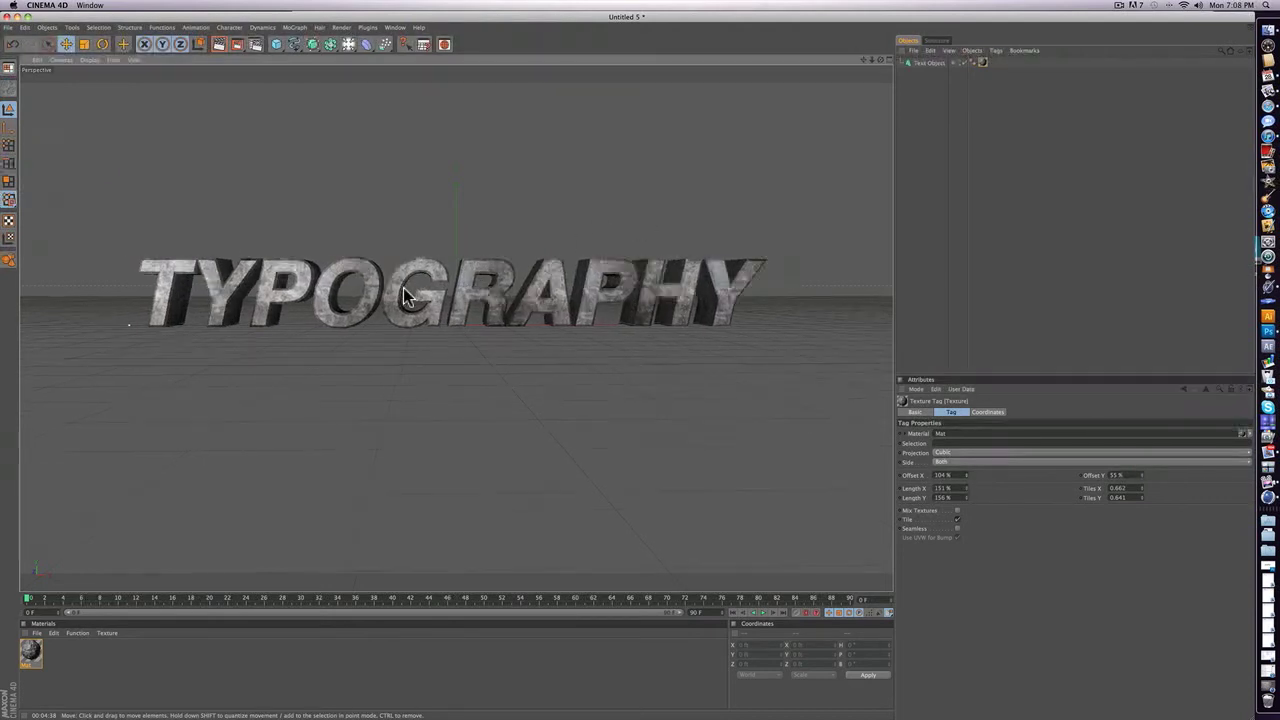
{"action": "scroll", "coordinate": [403, 287], "scroll_direction": "down", "scroll_amount": 4}
{"action": "scroll", "coordinate": [403, 287], "scroll_direction": "up", "scroll_amount": 1}
{"action": "scroll", "coordinate": [403, 287], "scroll_direction": "up", "scroll_amount": 1}
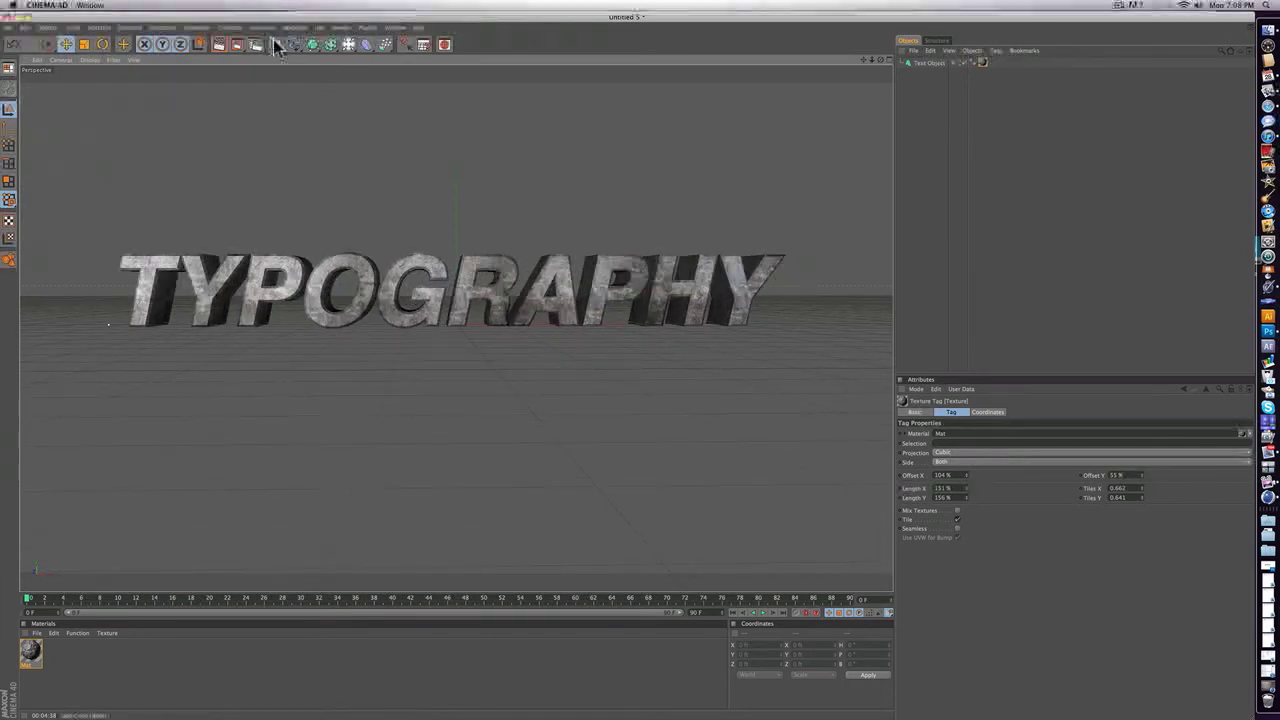
{"action": "left_click_drag", "start_coordinate": [277, 45], "coordinate": [389, 66]}
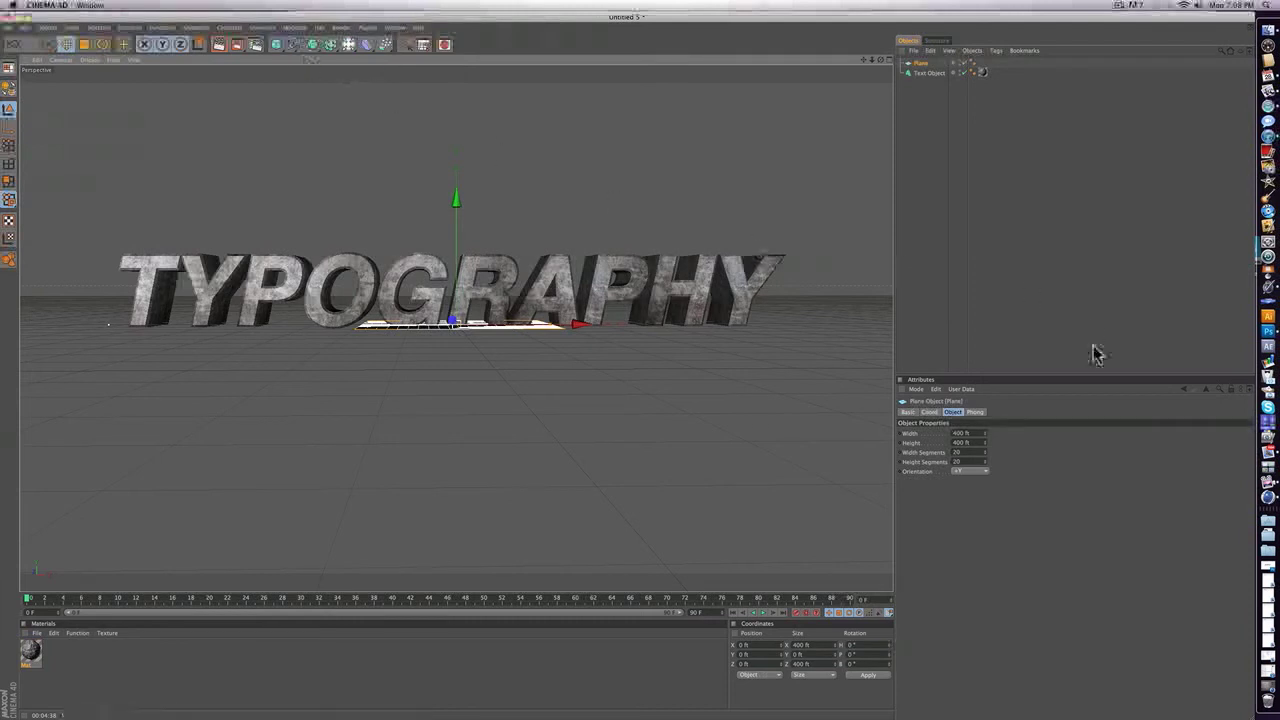
{"action": "left_click", "coordinate": [958, 435]}
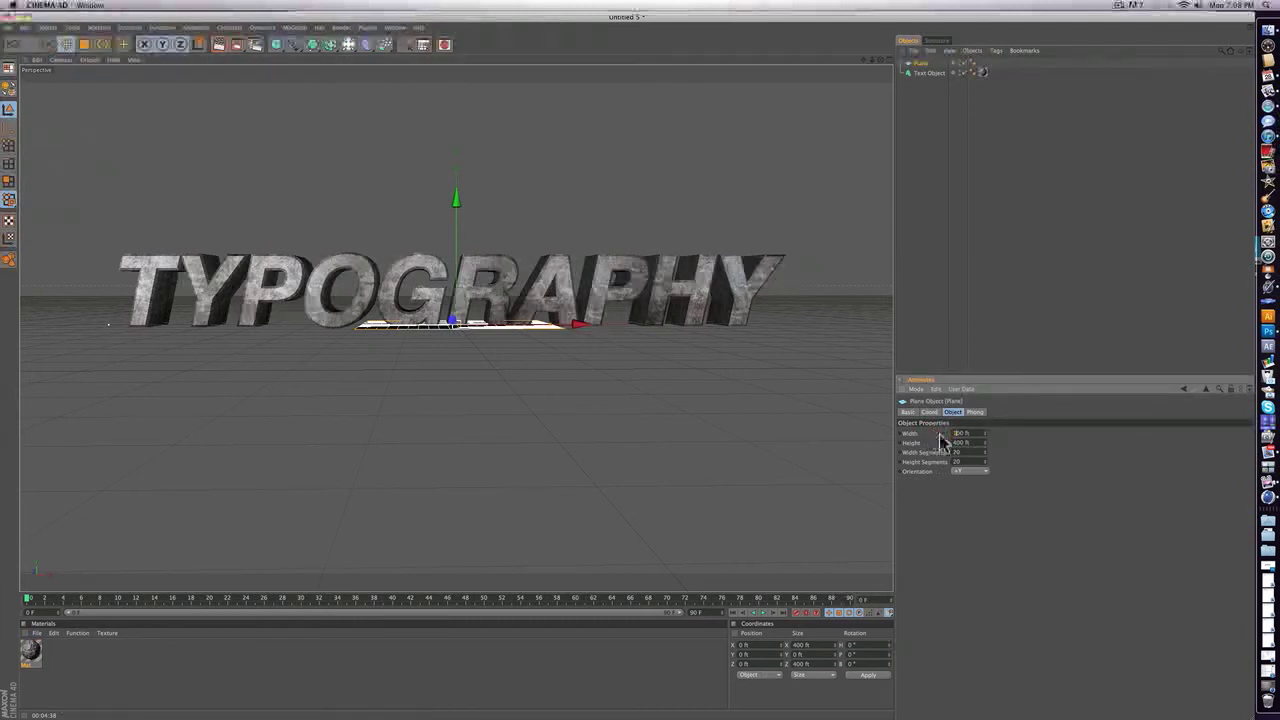
{"action": "left_click_drag", "start_coordinate": [958, 443], "coordinate": [930, 438]}
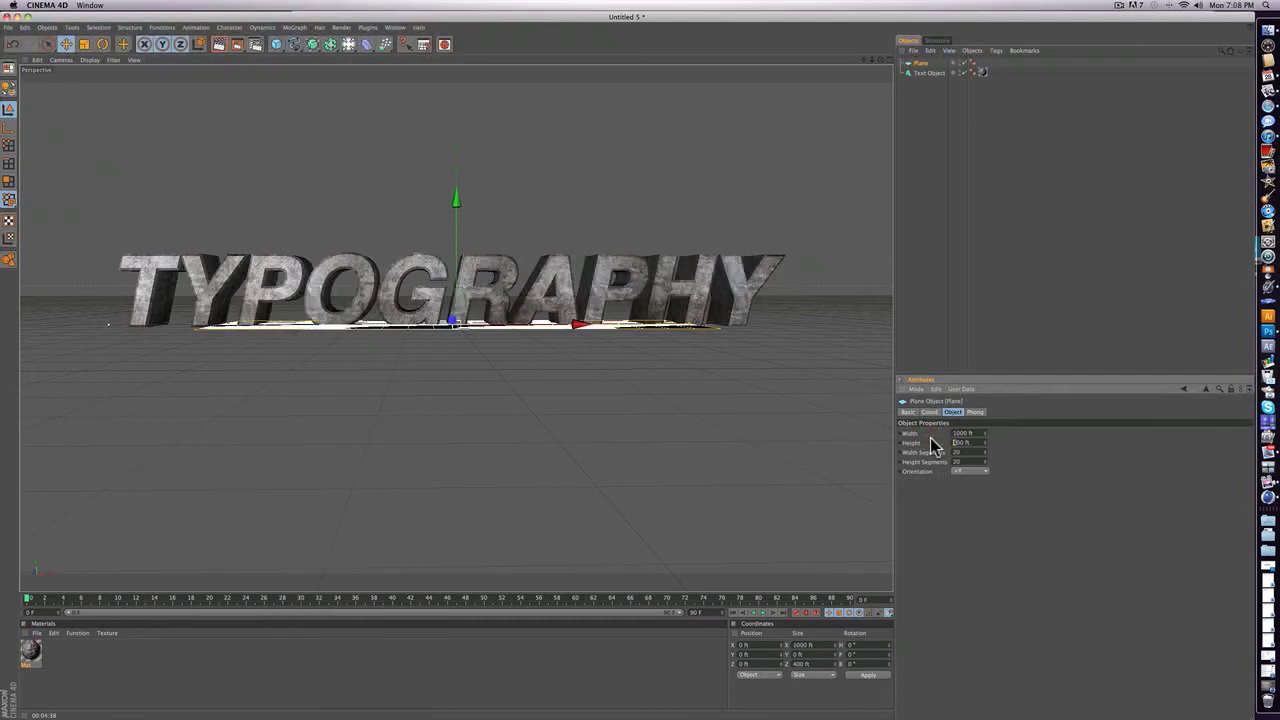
{"action": "type", "text": "10"}
{"action": "key", "text": "Return"}
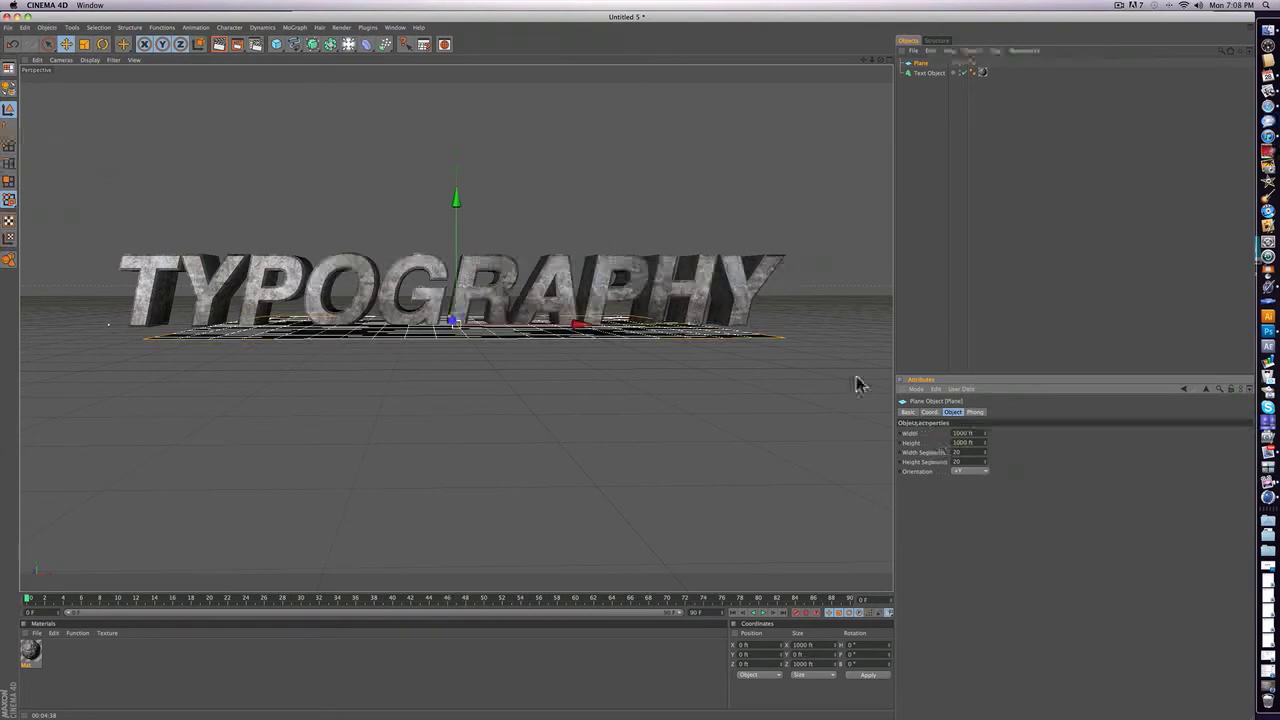
Raise the plane above the text to about 544 ft in Y and rename it Front.
{"action": "left_click_drag", "start_coordinate": [461, 218], "coordinate": [462, 209]}
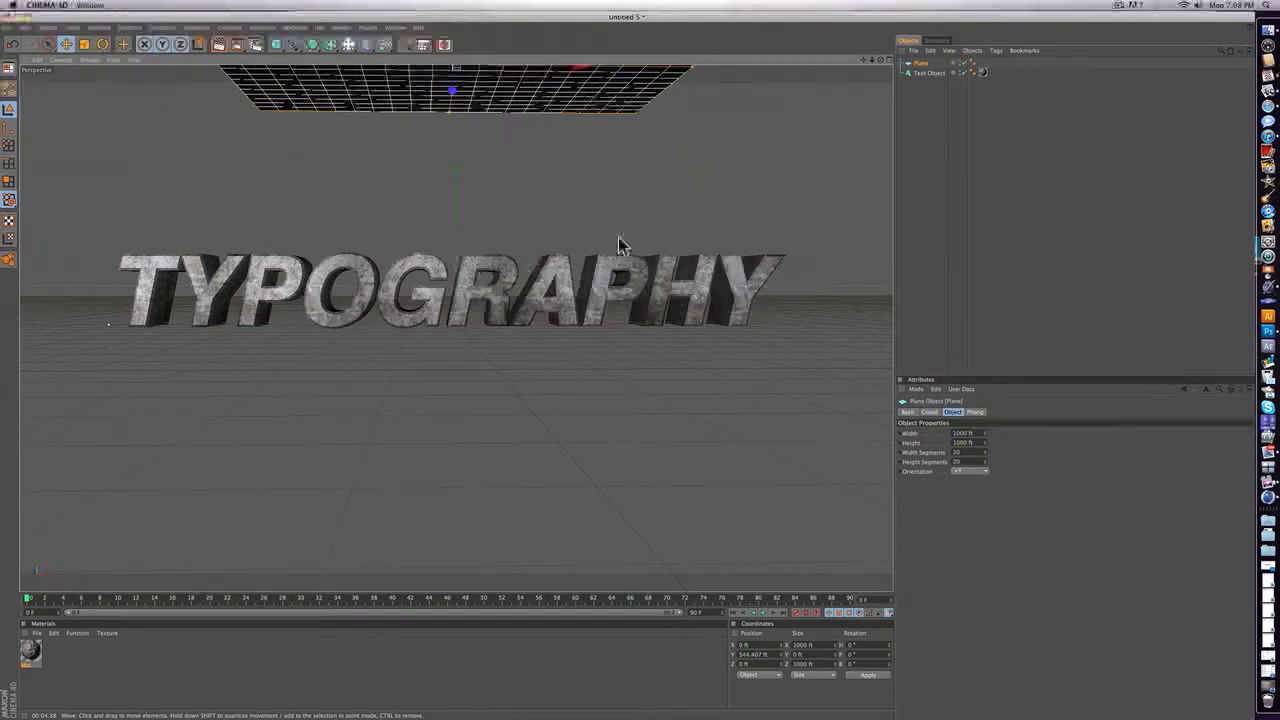
{"action": "double_click", "coordinate": [919, 63]}
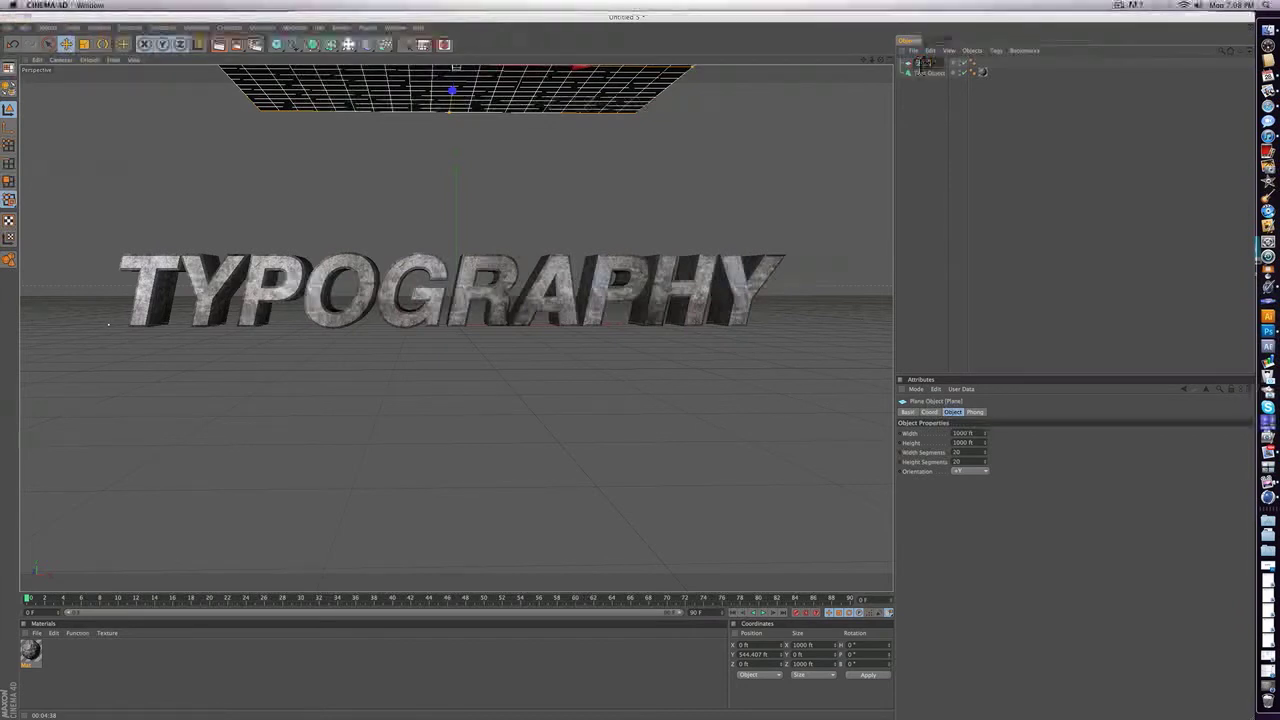
{"action": "type", "text": "Front"}
{"action": "key", "text": "Return"}
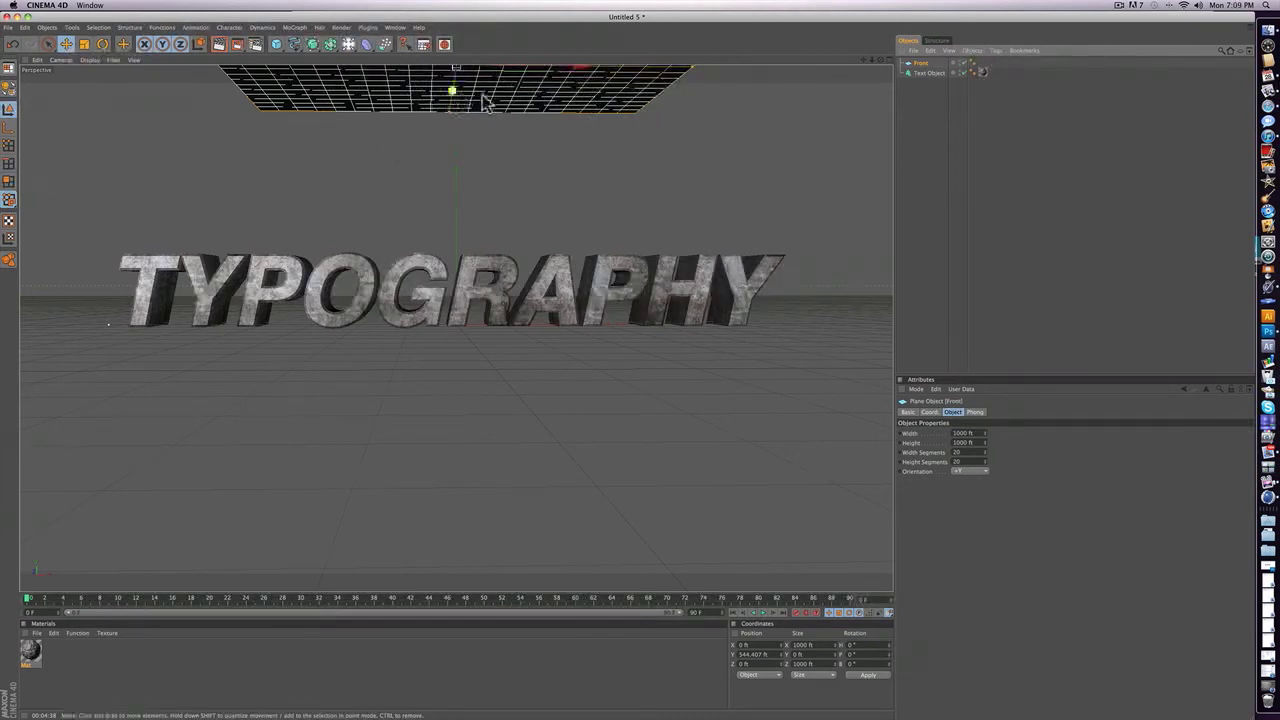
Duplicate the Front plane, name the copy Left, and set its orientation to +X.
{"action": "mouse_move", "coordinate": [930, 63]}
{"action": "left_mouse_down"}
{"action": "mouse_move", "coordinate": [916, 82]}
{"action": "mouse_move", "coordinate": [926, 74]}
{"action": "left_mouse_up"}
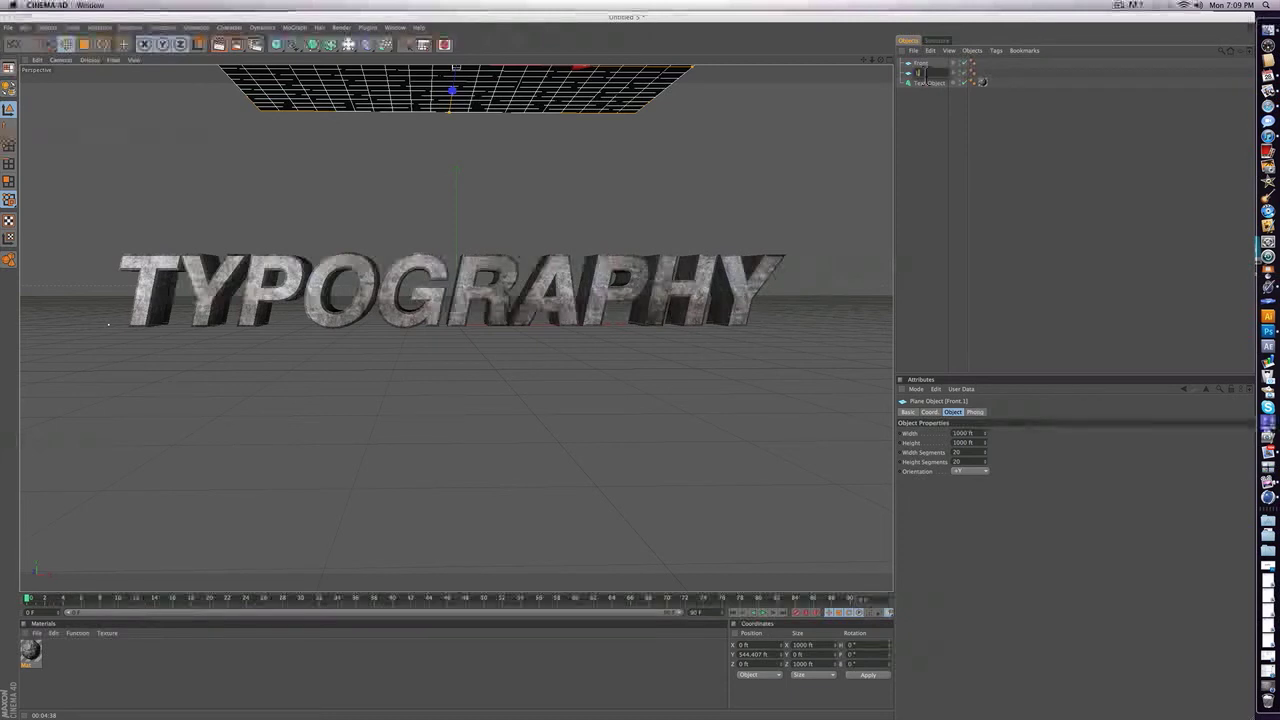
{"action": "key", "text": "Return"}
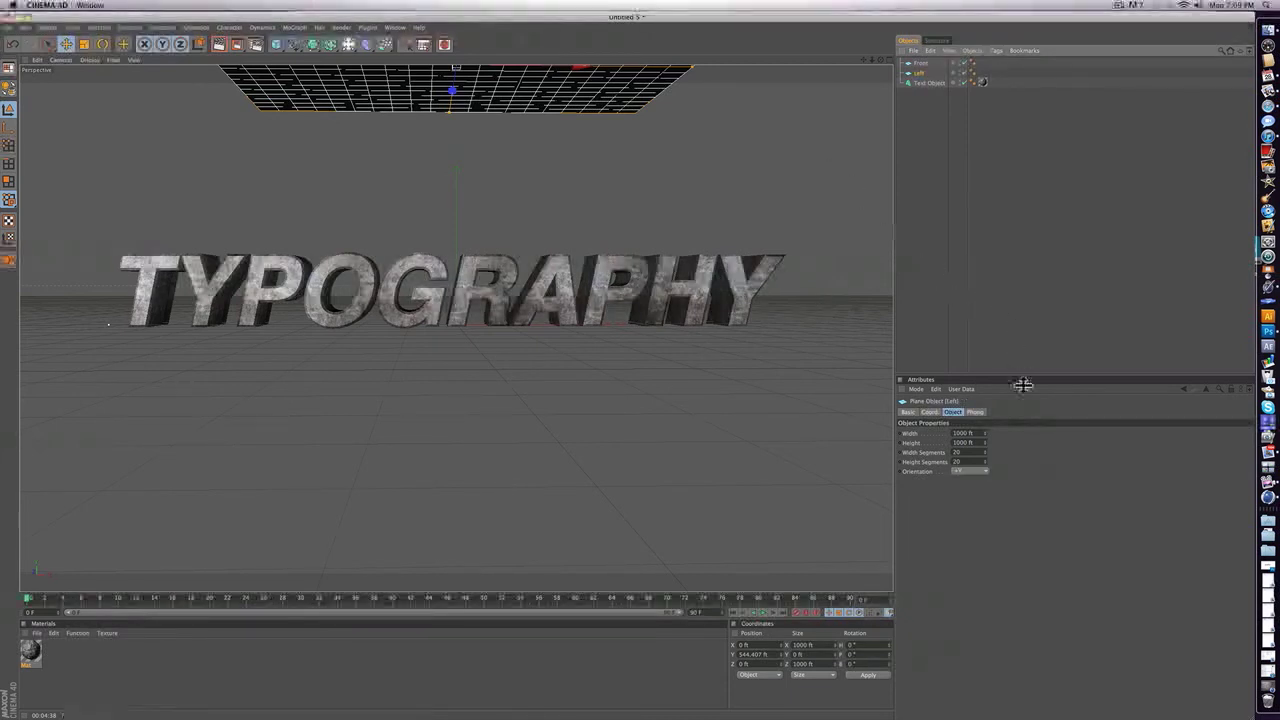
{"action": "left_click", "coordinate": [970, 472]}
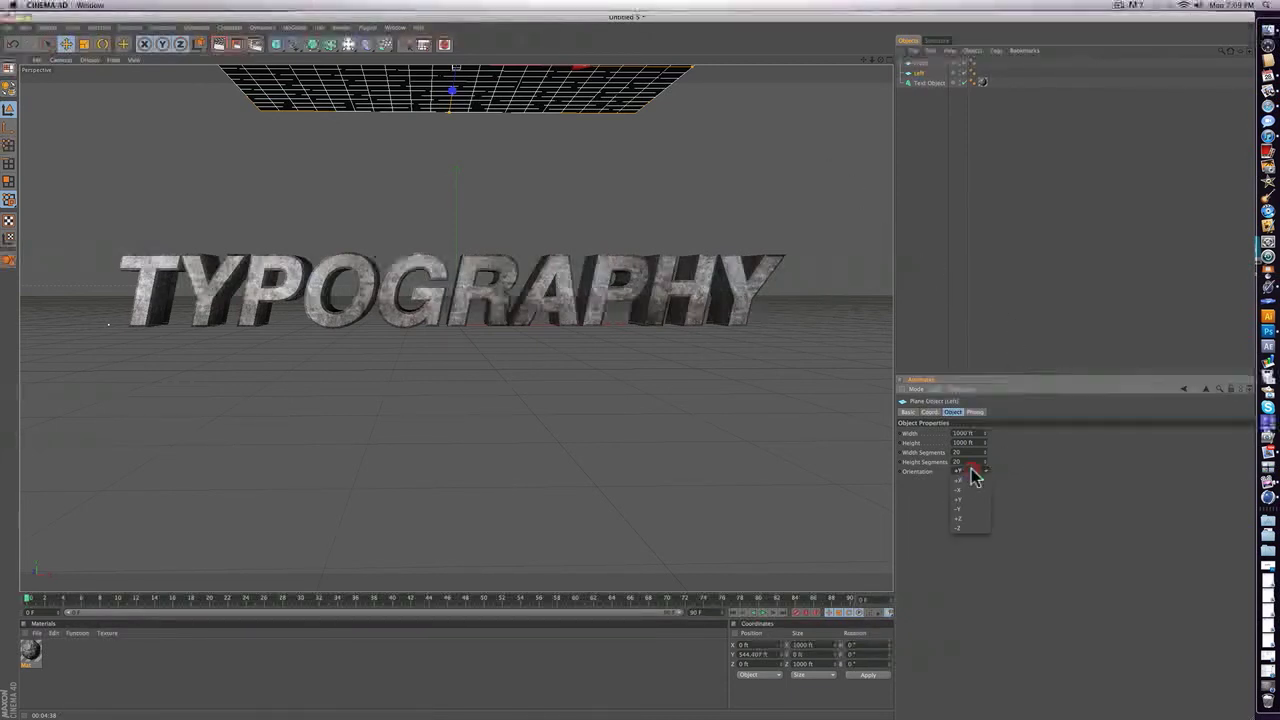
{"action": "left_click", "coordinate": [975, 487]}
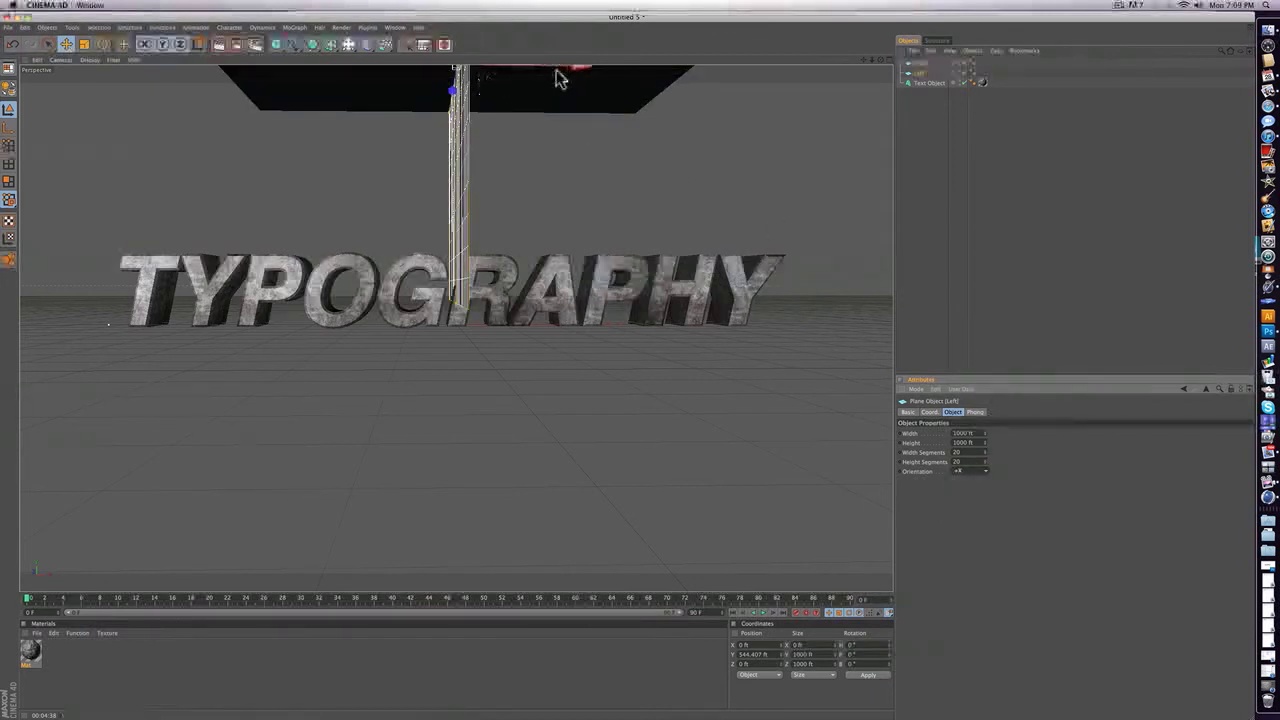
Move the Left plane beside the start of the text, to about X -959 ft and Y 203 ft.
{"action": "scroll", "coordinate": [555, 95], "scroll_direction": "down", "scroll_amount": 2}
{"action": "left_click_drag", "start_coordinate": [457, 129], "coordinate": [457, 222]}
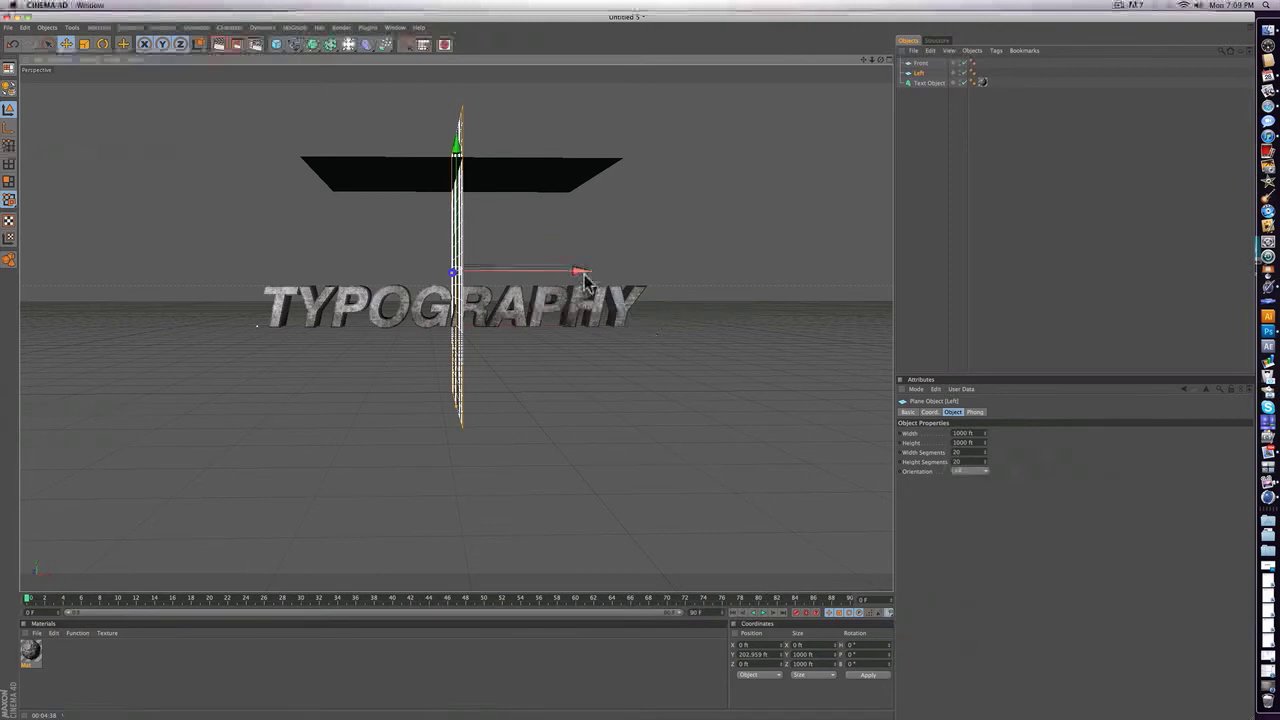
{"action": "left_click_drag", "start_coordinate": [580, 277], "coordinate": [316, 270]}
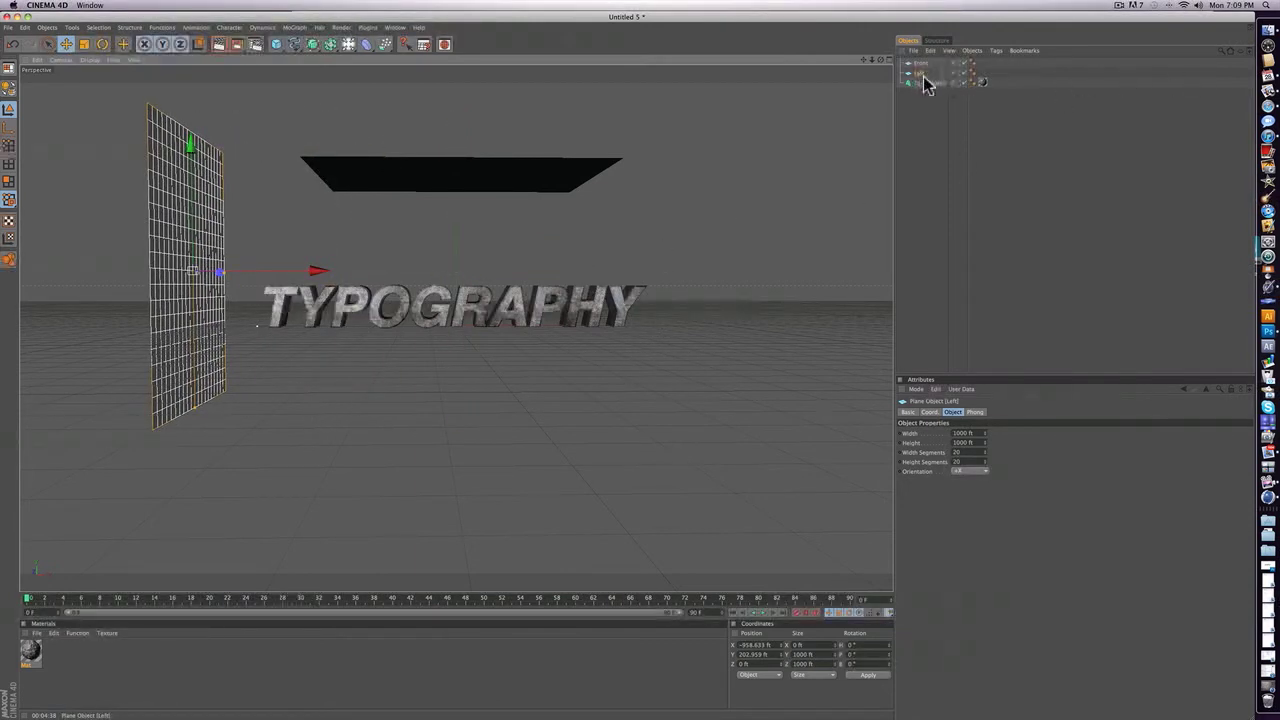
Duplicate the Left plane, name the copy Right, and move it past the end of the text to about X 1031 ft.
{"action": "left_click_drag", "start_coordinate": [926, 78], "coordinate": [924, 84], "text": "ctrl"}
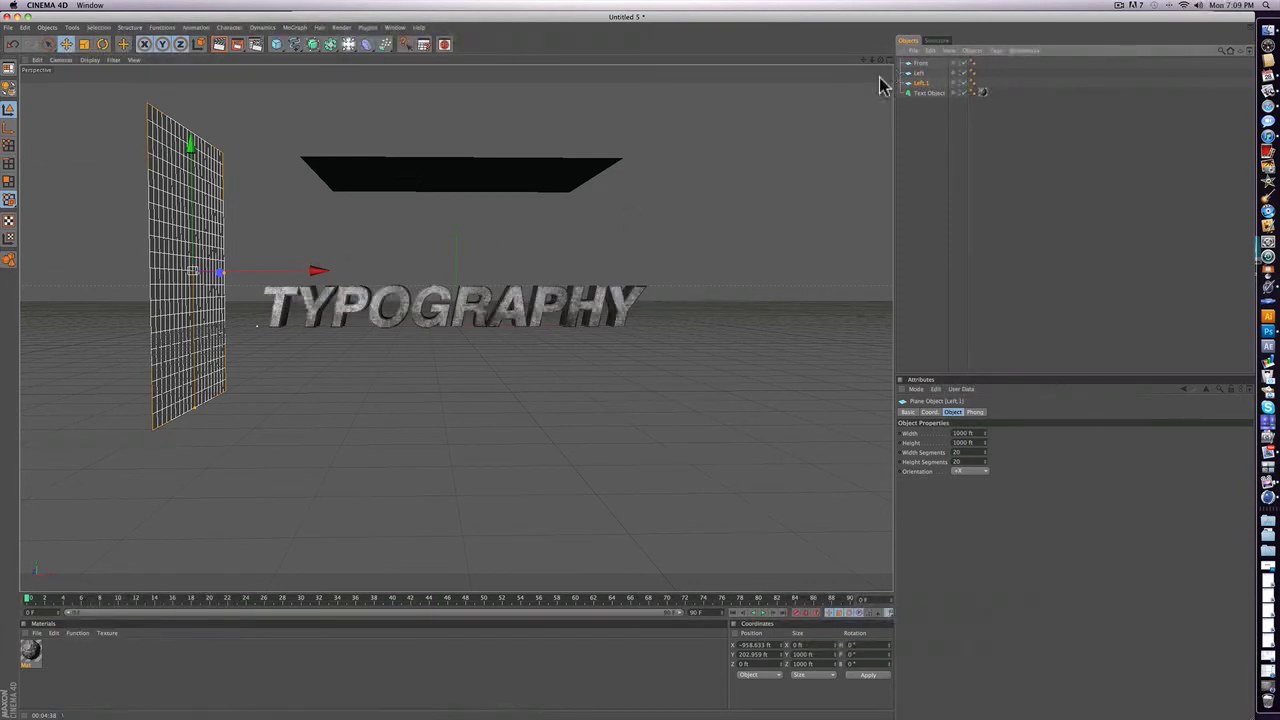
{"action": "double_click", "coordinate": [920, 83]}
{"action": "type", "text": "Rig"}
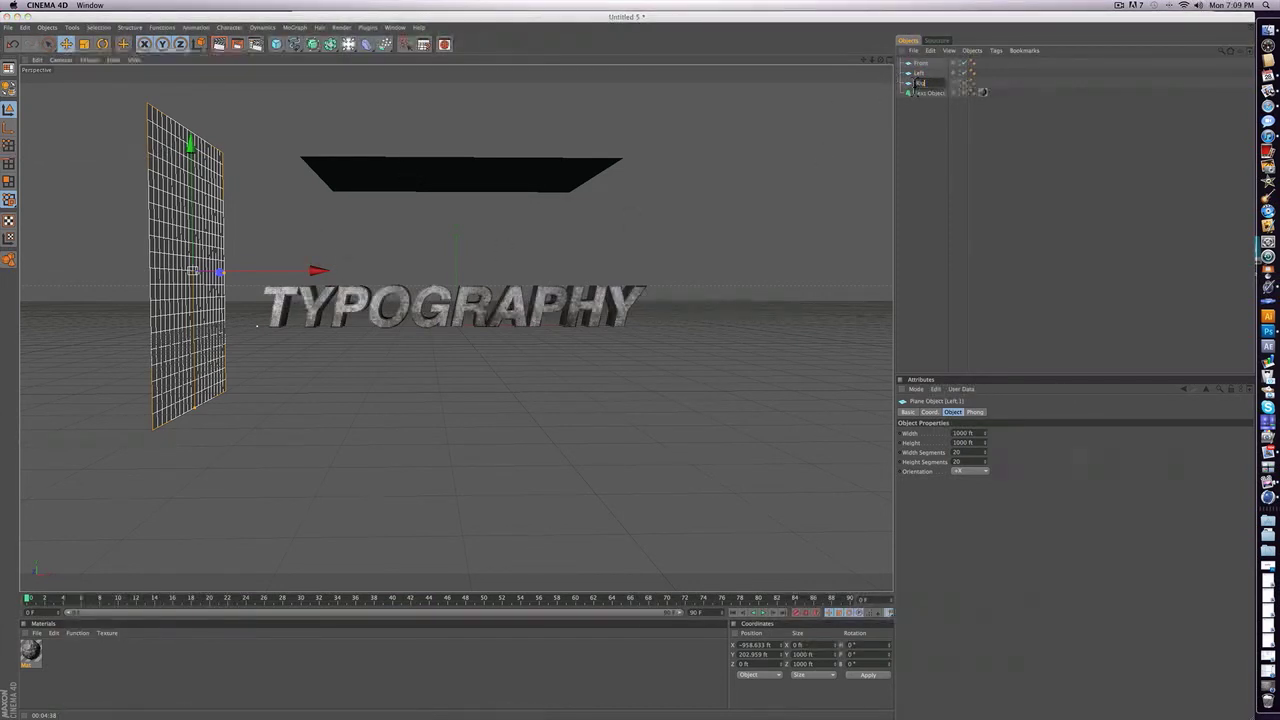
{"action": "type", "text": "ht"}
{"action": "key", "text": "Return"}
{"action": "left_click_drag", "start_coordinate": [316, 271], "coordinate": [853, 271]}
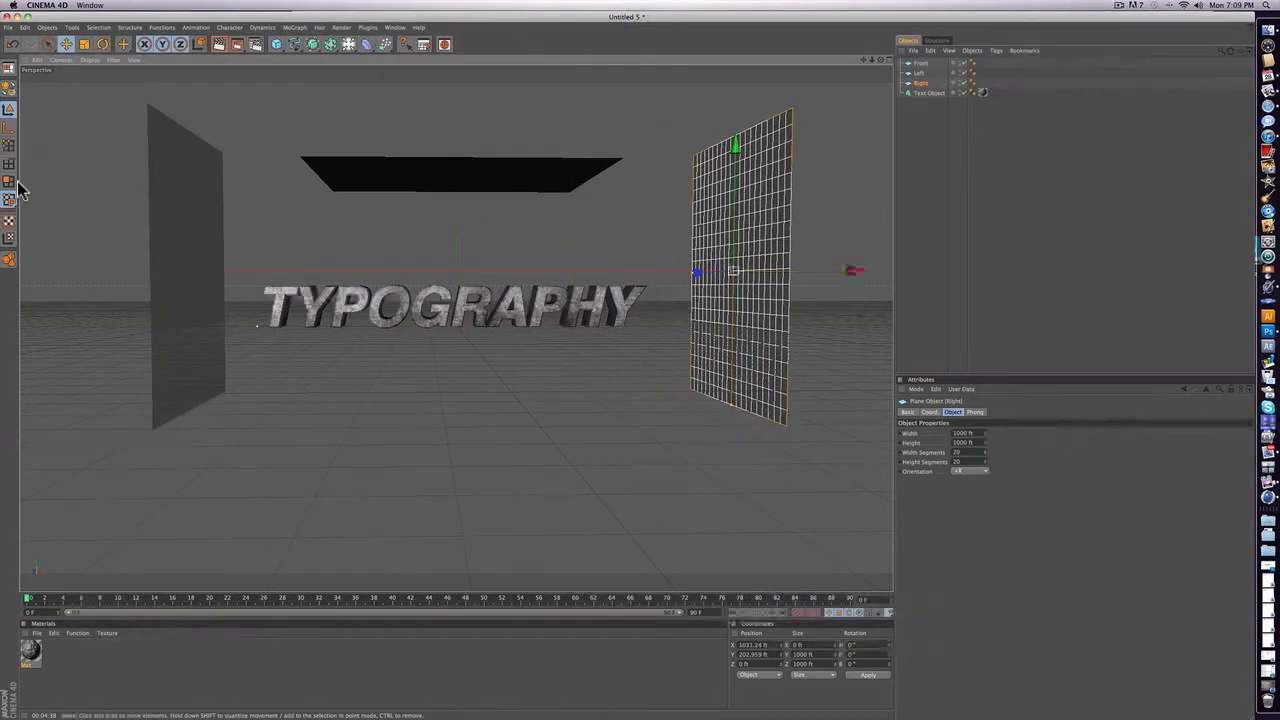
Duplicate the Front plane and rotate the copy to a 45° pitch.
{"action": "left_click", "coordinate": [919, 64]}
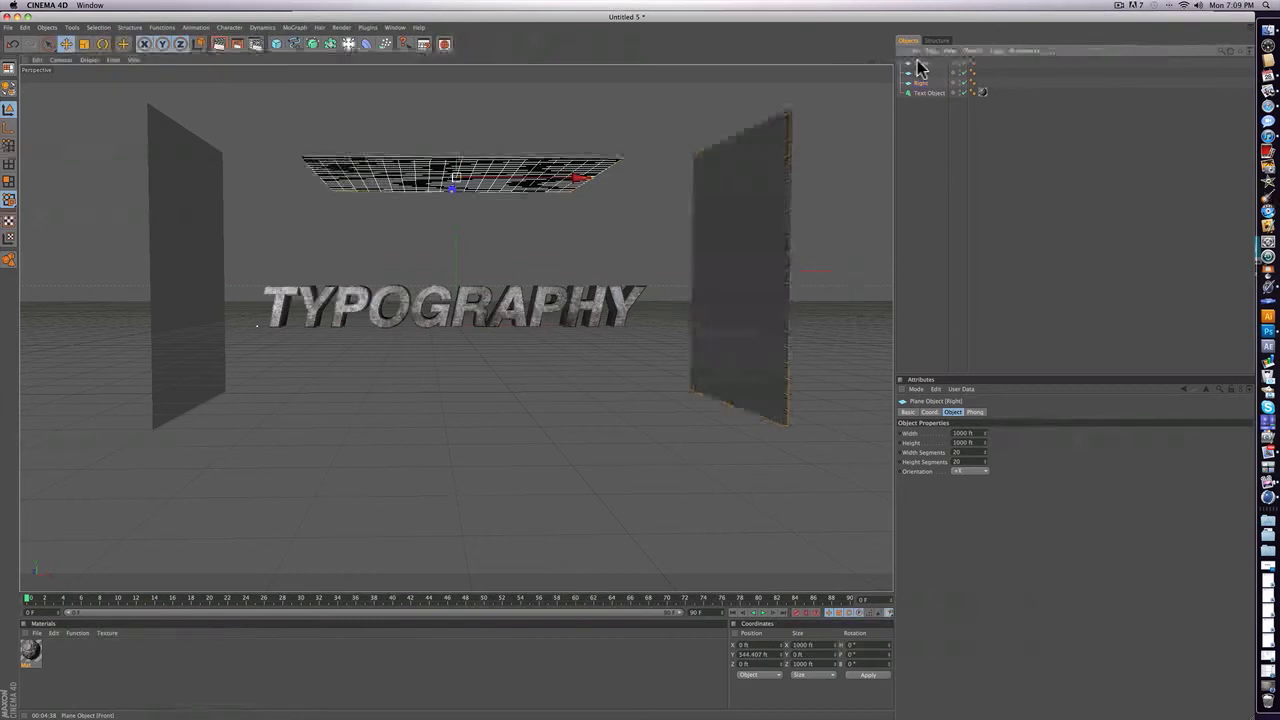
{"action": "left_click_drag", "start_coordinate": [921, 67], "coordinate": [918, 74], "text": "ctrl"}
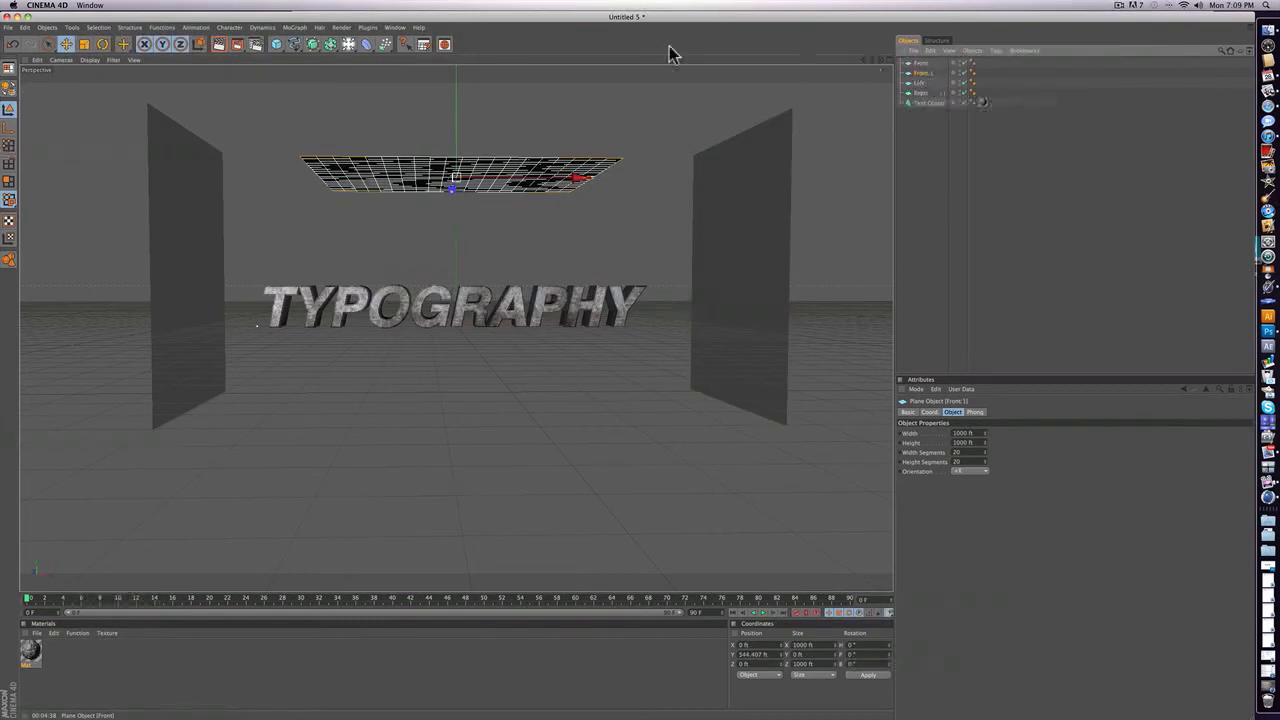
{"action": "left_click", "coordinate": [102, 44]}
{"action": "left_click_drag", "start_coordinate": [456, 124], "coordinate": [460, 180]}
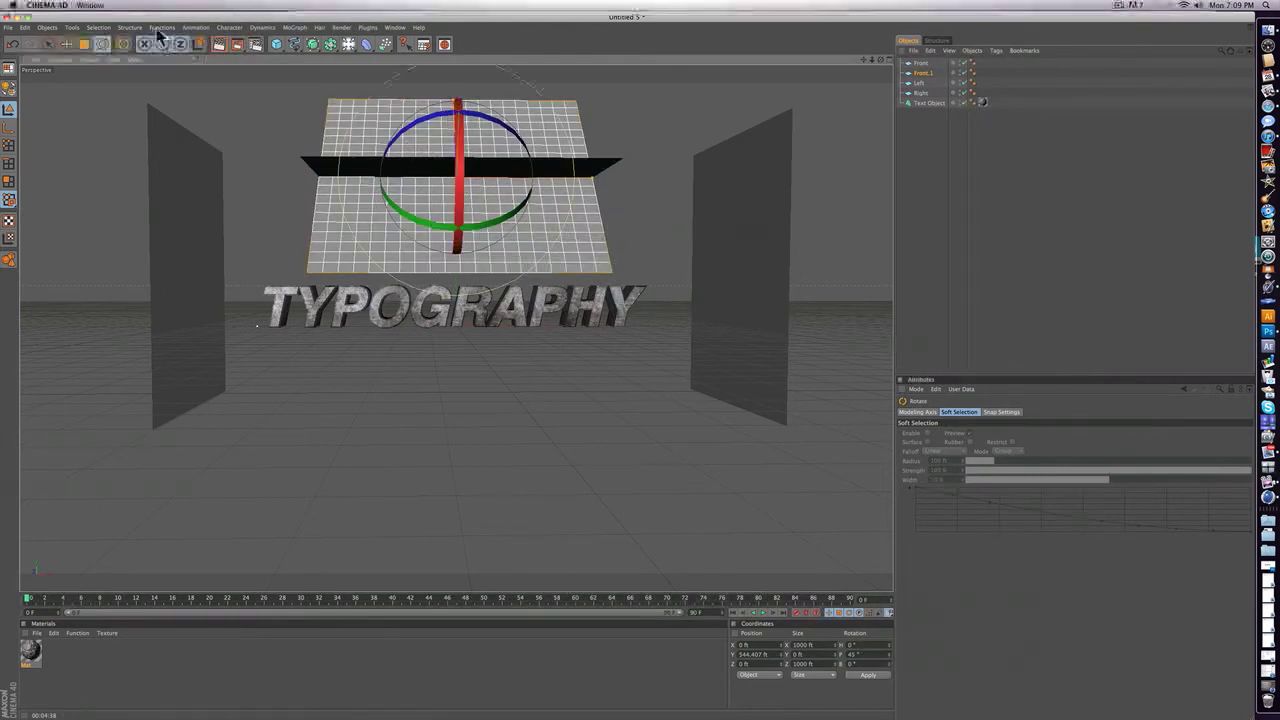
Move the tilted plane forward and down along its own Z axis to about Y 300 ft and Z -391 ft.
{"action": "left_click", "coordinate": [65, 45]}
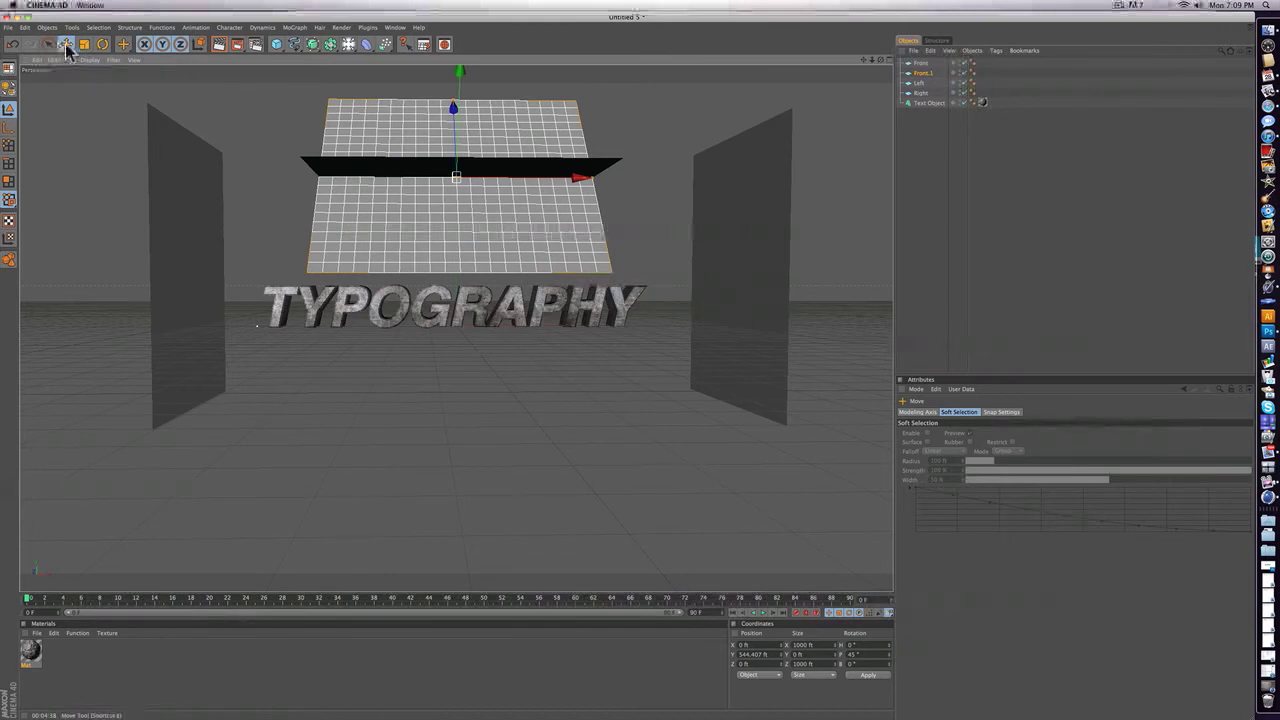
{"action": "left_click", "coordinate": [888, 61]}
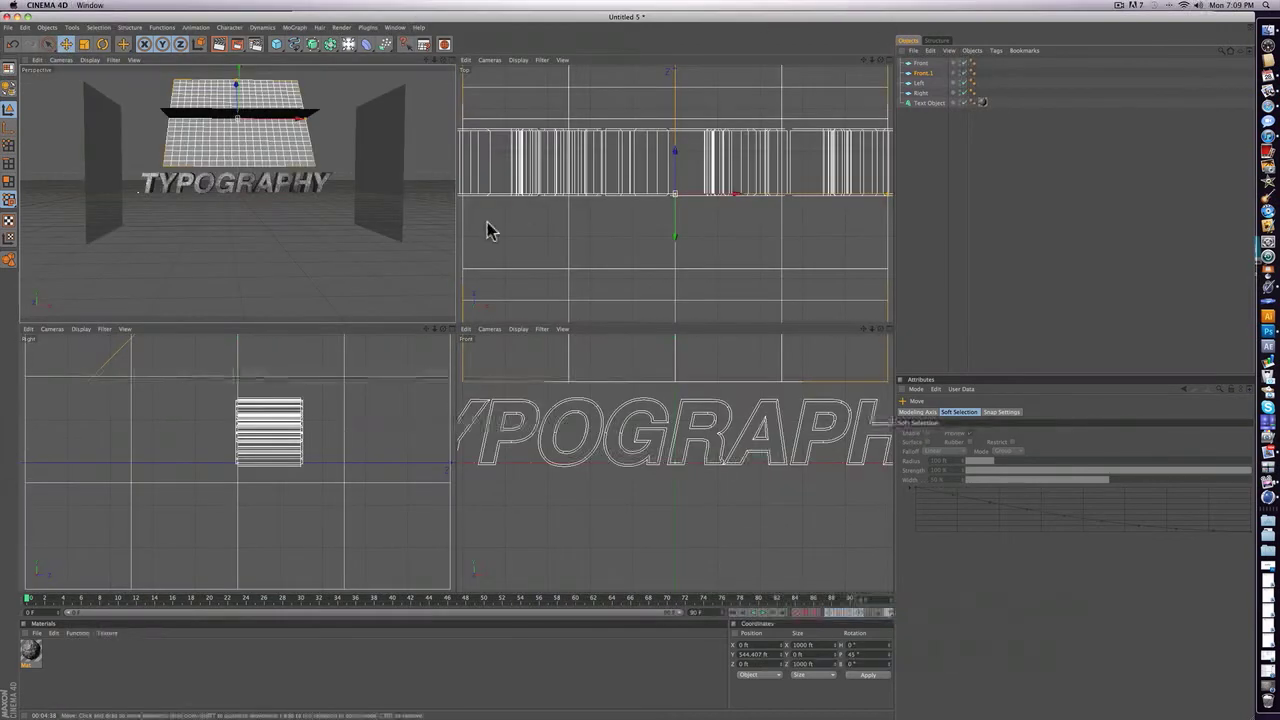
{"action": "scroll", "coordinate": [229, 449], "scroll_direction": "down", "scroll_amount": 10}
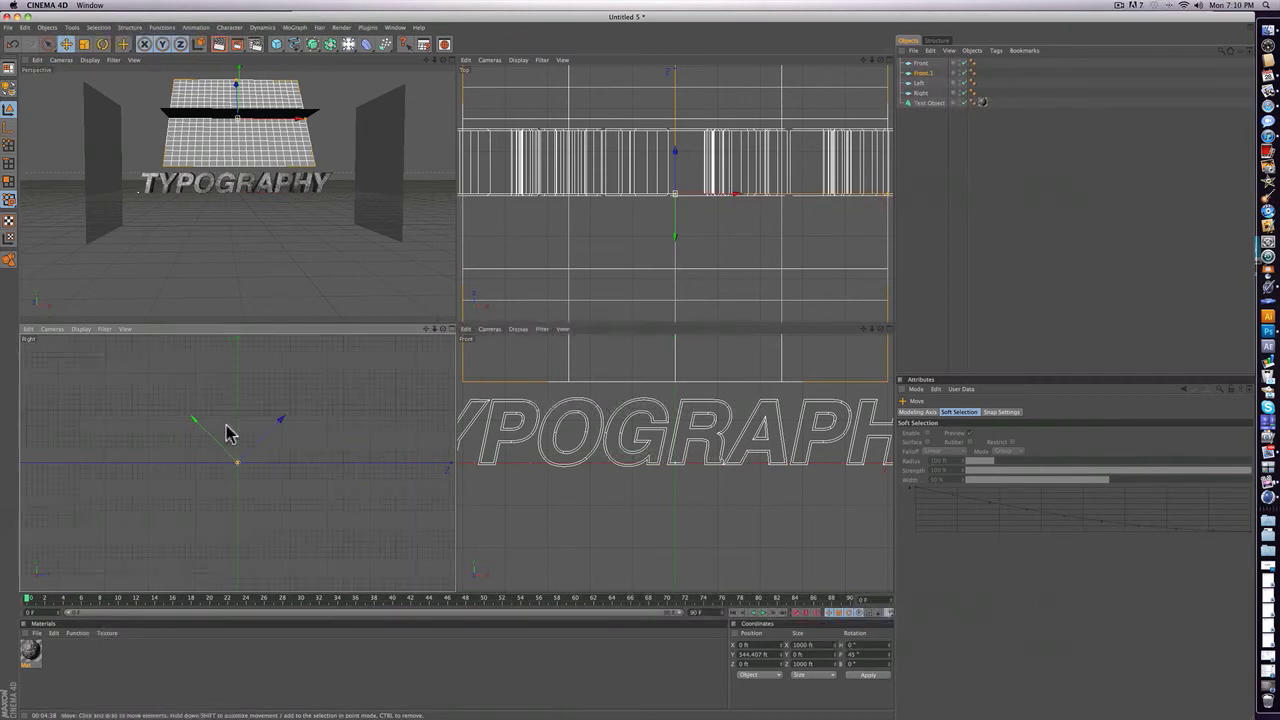
{"action": "scroll", "coordinate": [226, 429], "scroll_direction": "up", "scroll_amount": 5}
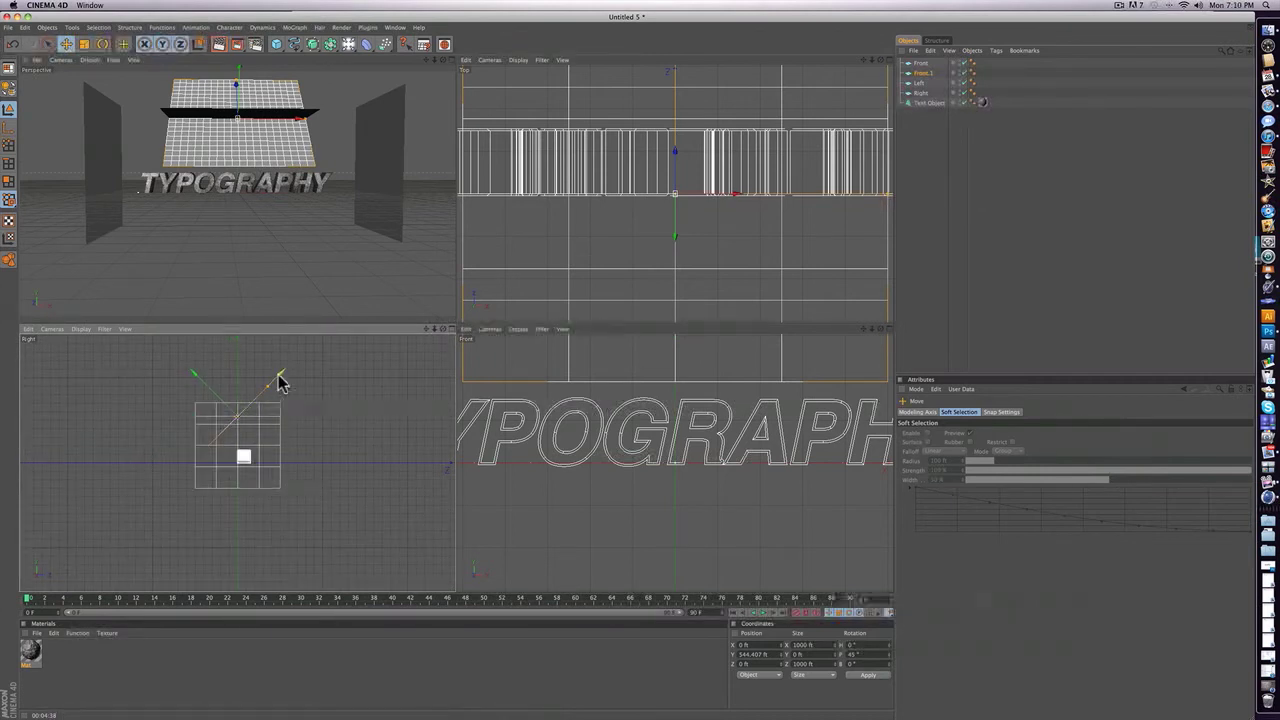
{"action": "left_click_drag", "start_coordinate": [279, 375], "coordinate": [203, 437]}
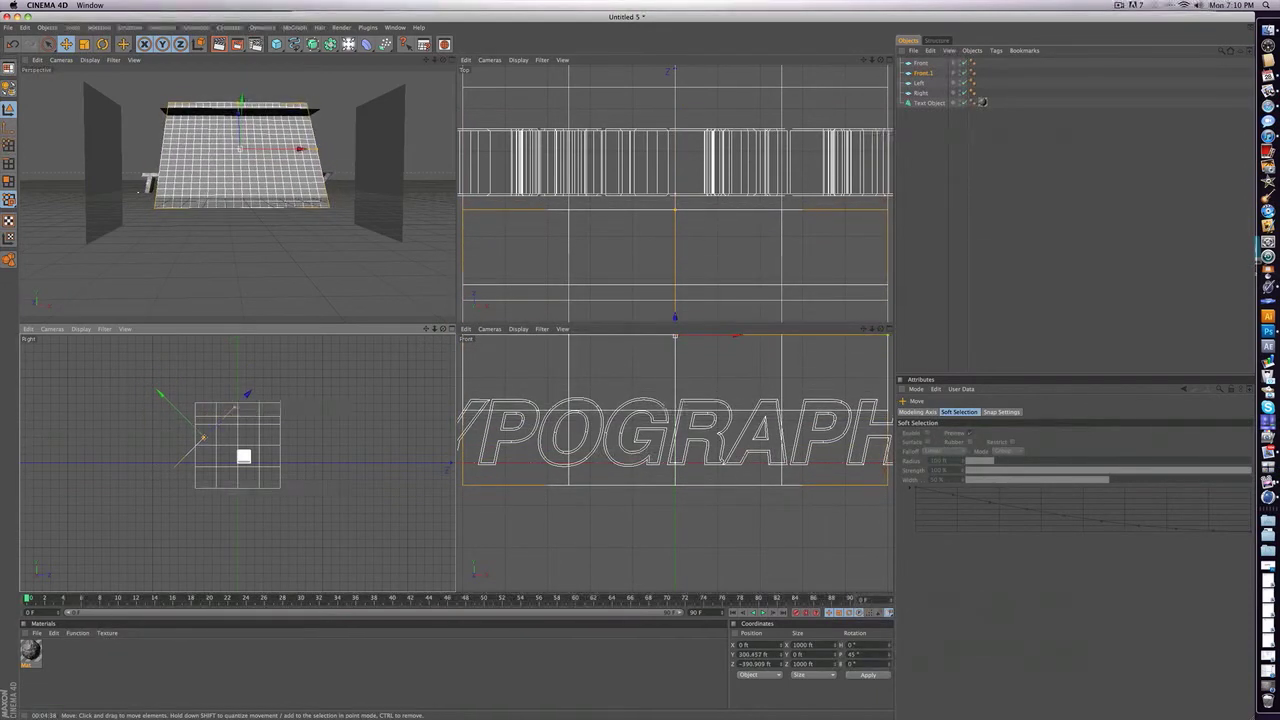
{"action": "scroll", "coordinate": [229, 150], "scroll_direction": "up", "scroll_amount": 5}
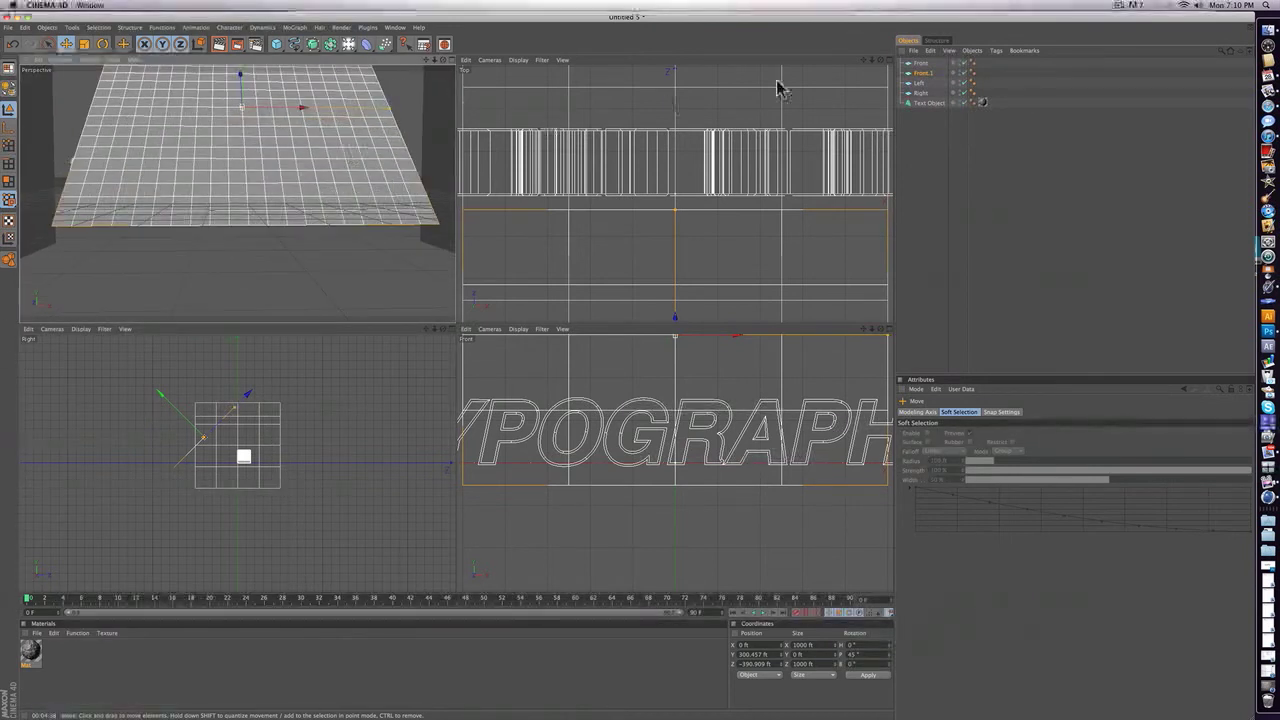
Rename the original horizontal Front plane above the text as Top.
{"action": "left_click", "coordinate": [928, 151]}
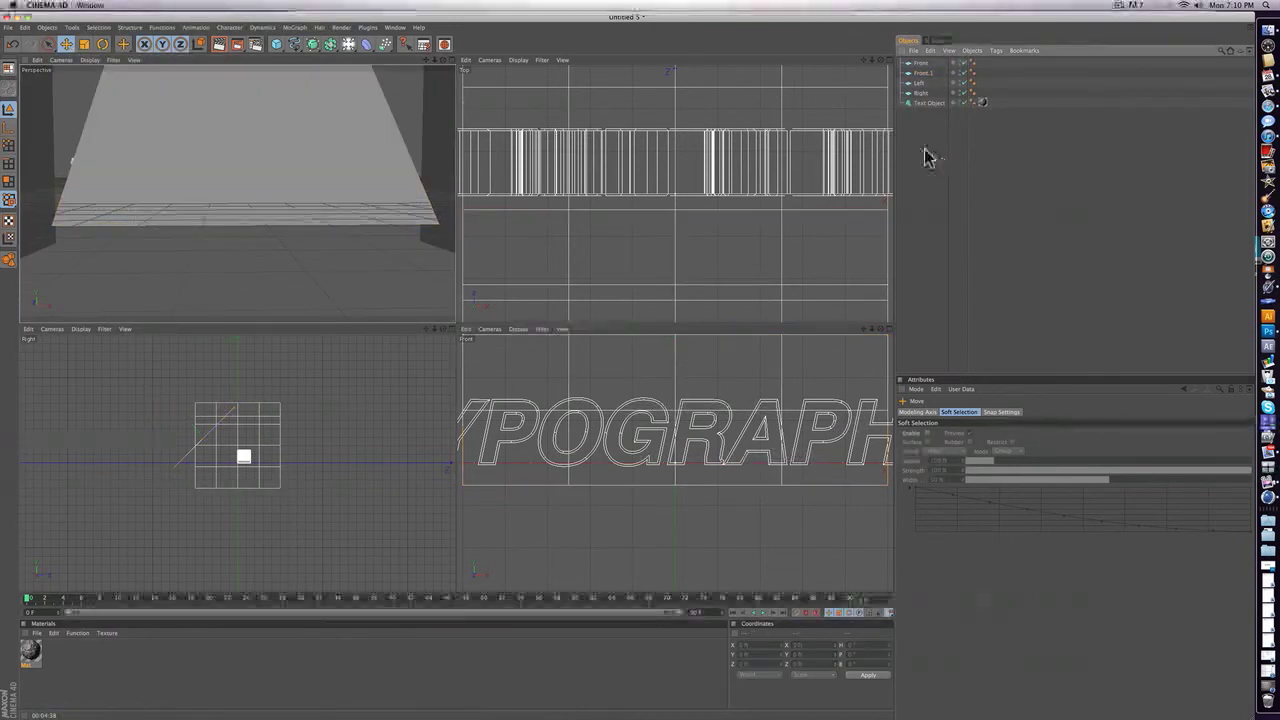
{"action": "left_click", "coordinate": [921, 73]}
{"action": "double_click", "coordinate": [921, 74]}
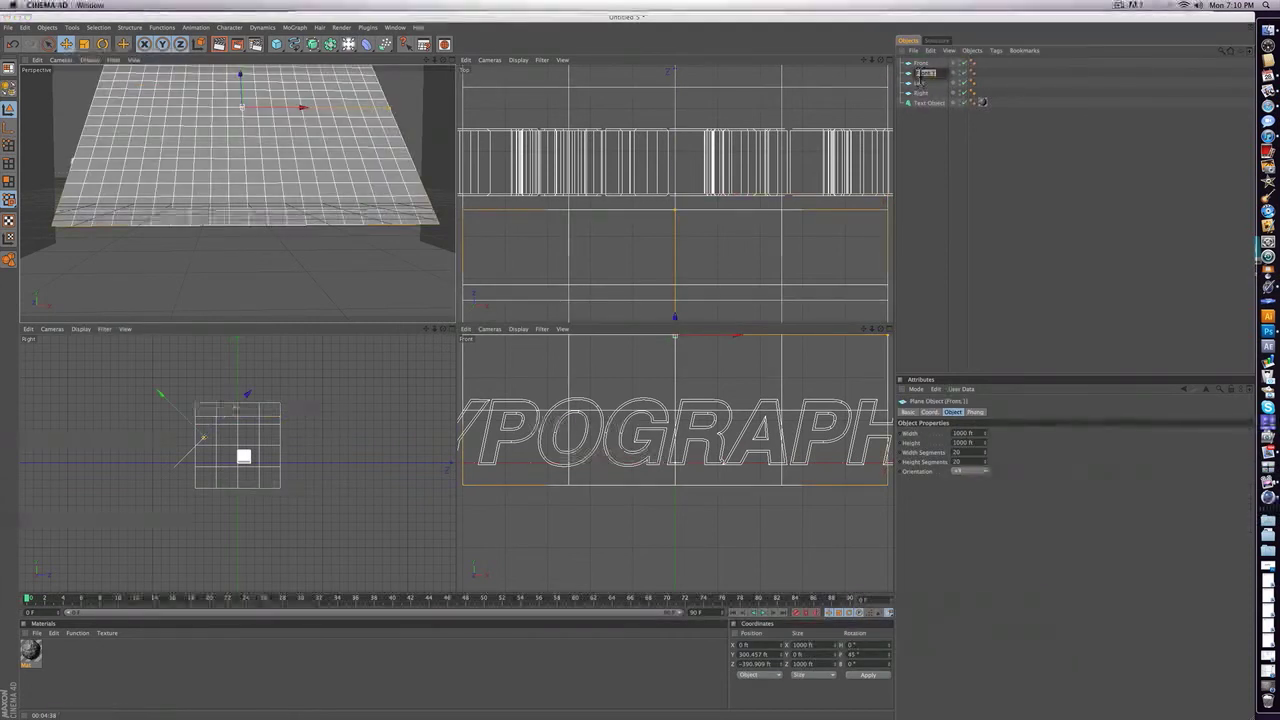
{"action": "double_click", "coordinate": [926, 65]}
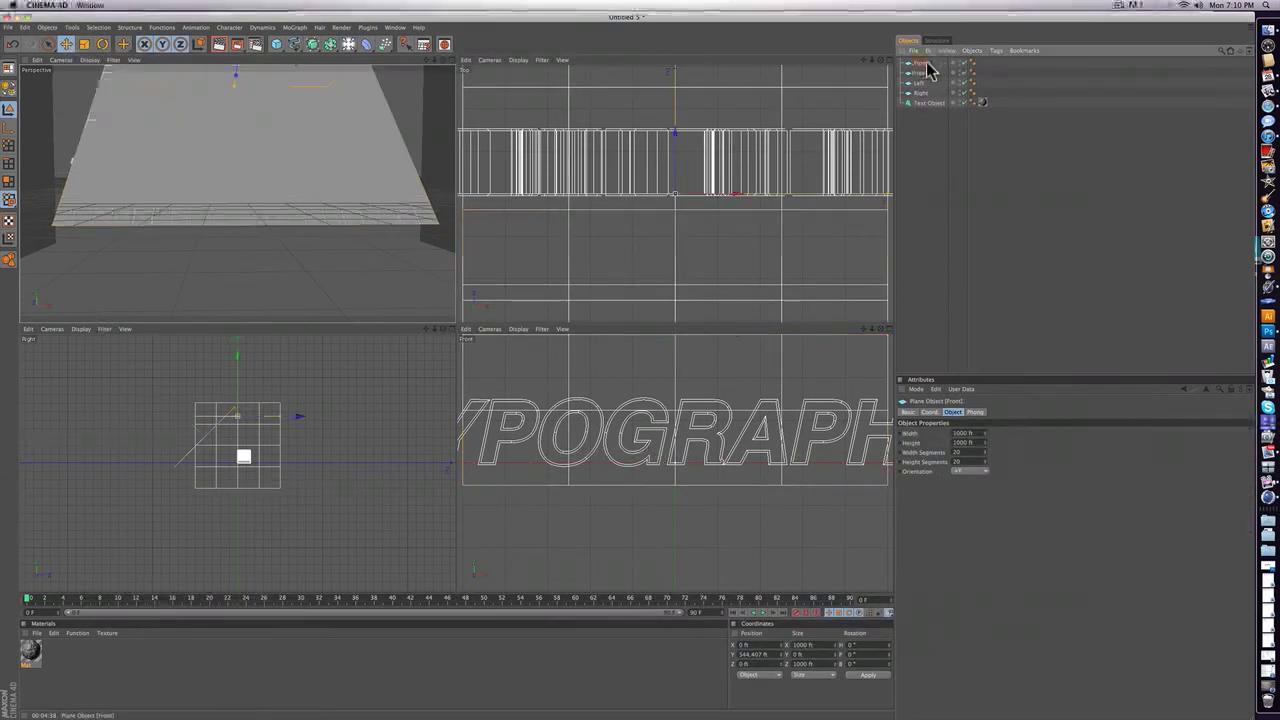
{"action": "type", "text": "Top"}
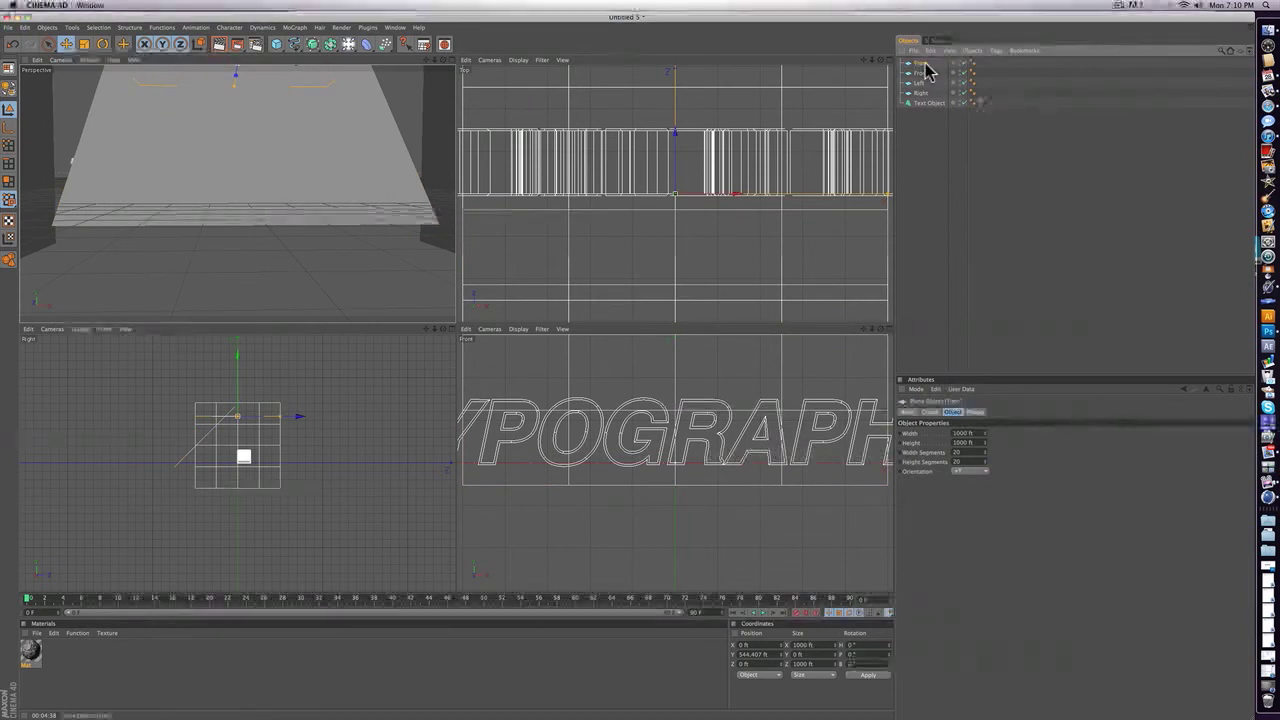
{"action": "key", "text": "Return"}
{"action": "scroll", "coordinate": [303, 138], "scroll_direction": "down", "scroll_amount": 3}
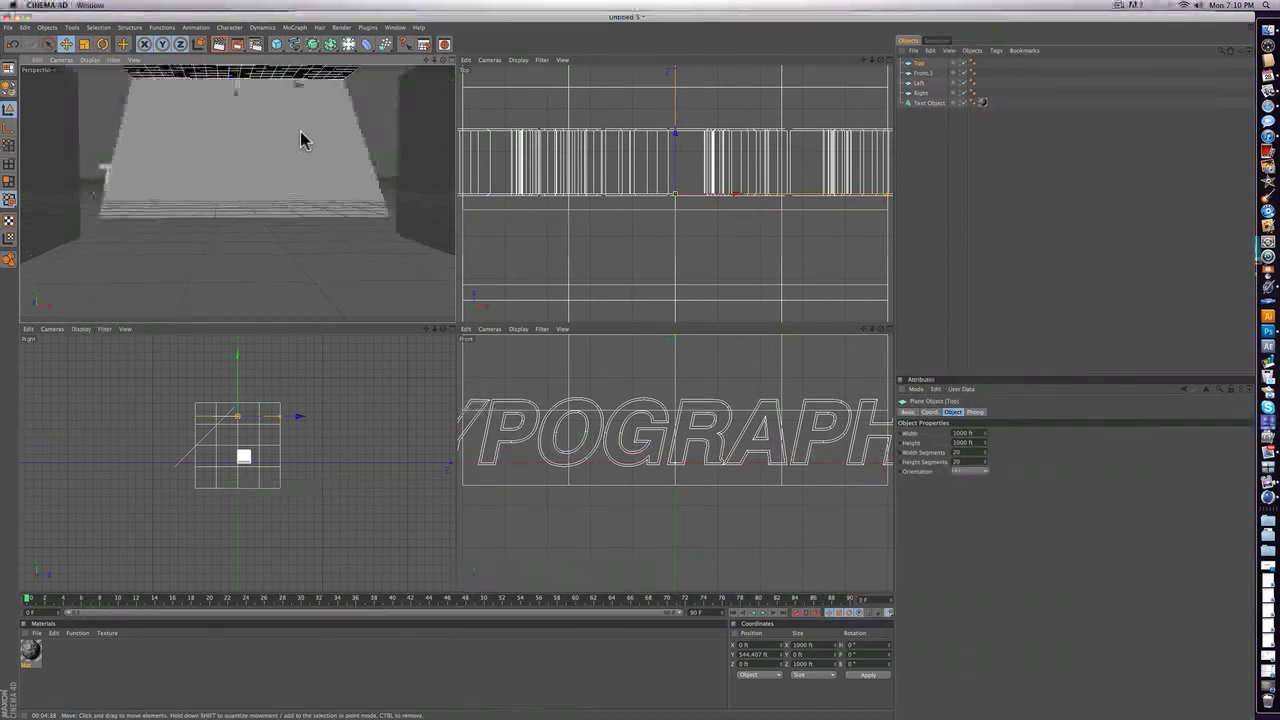
{"action": "scroll", "coordinate": [301, 137], "scroll_direction": "up", "scroll_amount": 5}
{"action": "scroll", "coordinate": [301, 137], "scroll_direction": "down", "scroll_amount": 3}
{"action": "scroll", "coordinate": [303, 138], "scroll_direction": "up", "scroll_amount": 2}
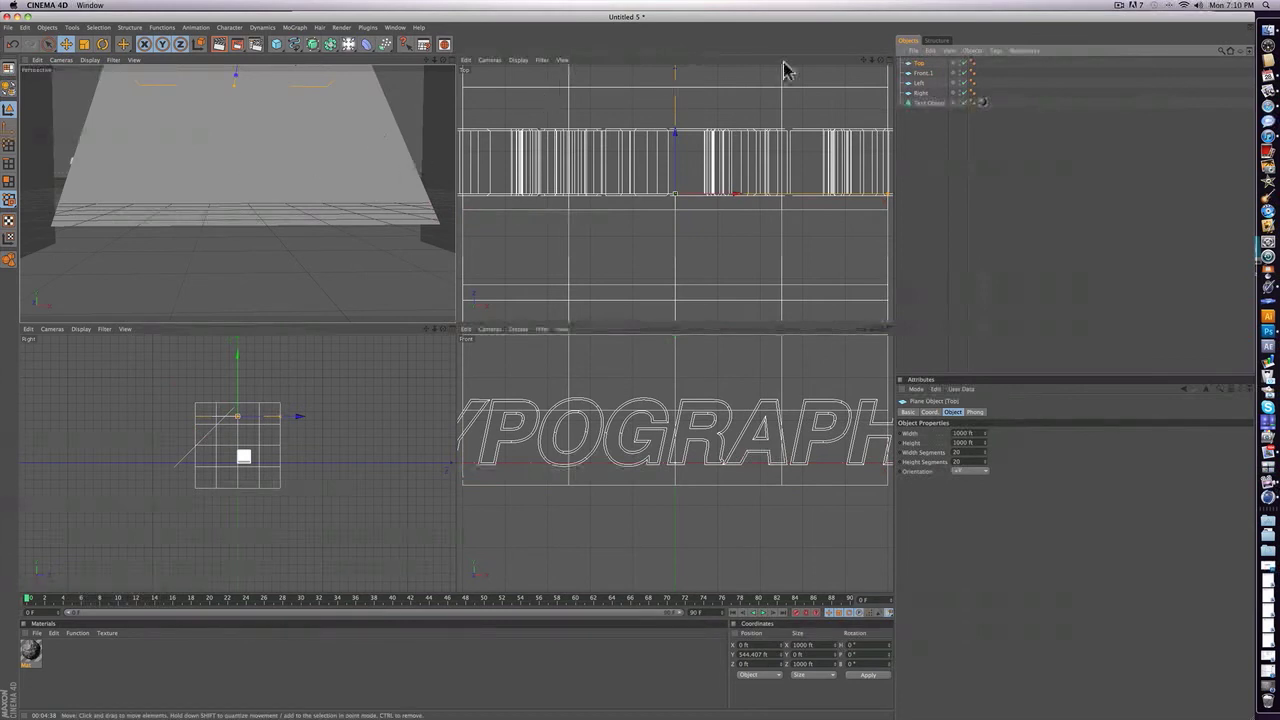
Add a Compositing tag to the Top plane and disable Seen by Camera in it.
{"action": "right_click", "coordinate": [907, 62]}
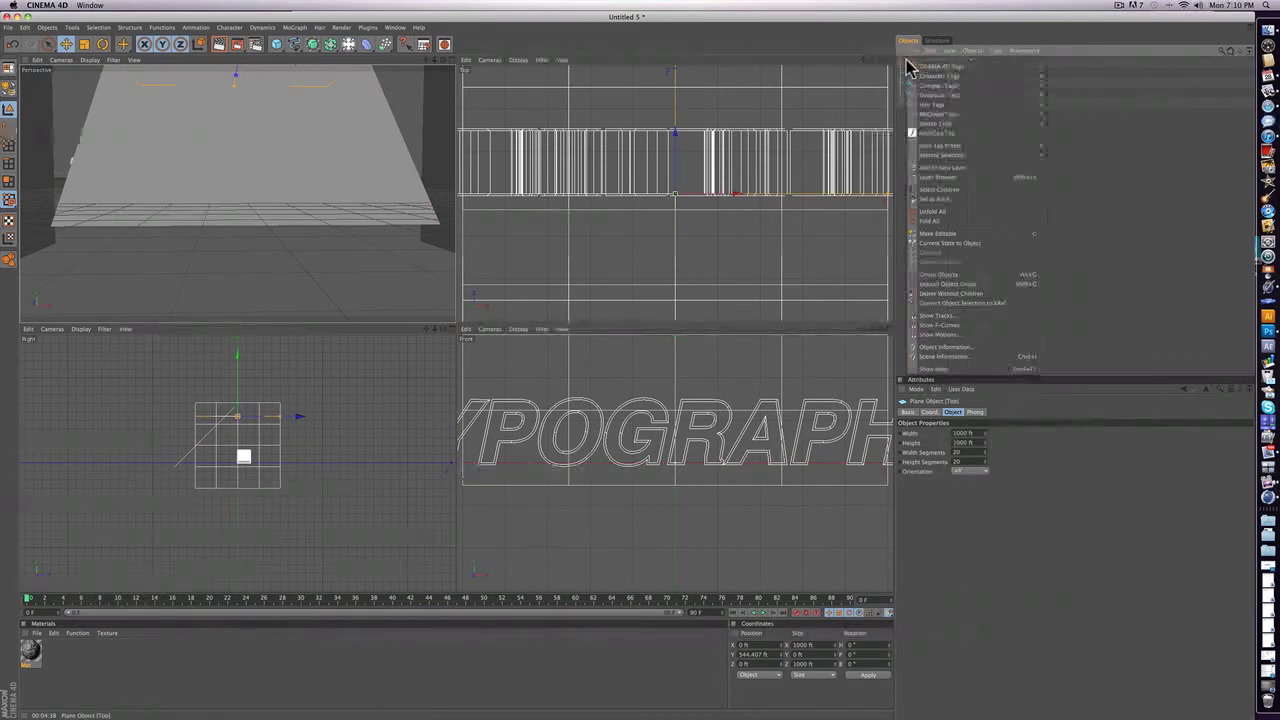
{"action": "mouse_move", "coordinate": [913, 66]}
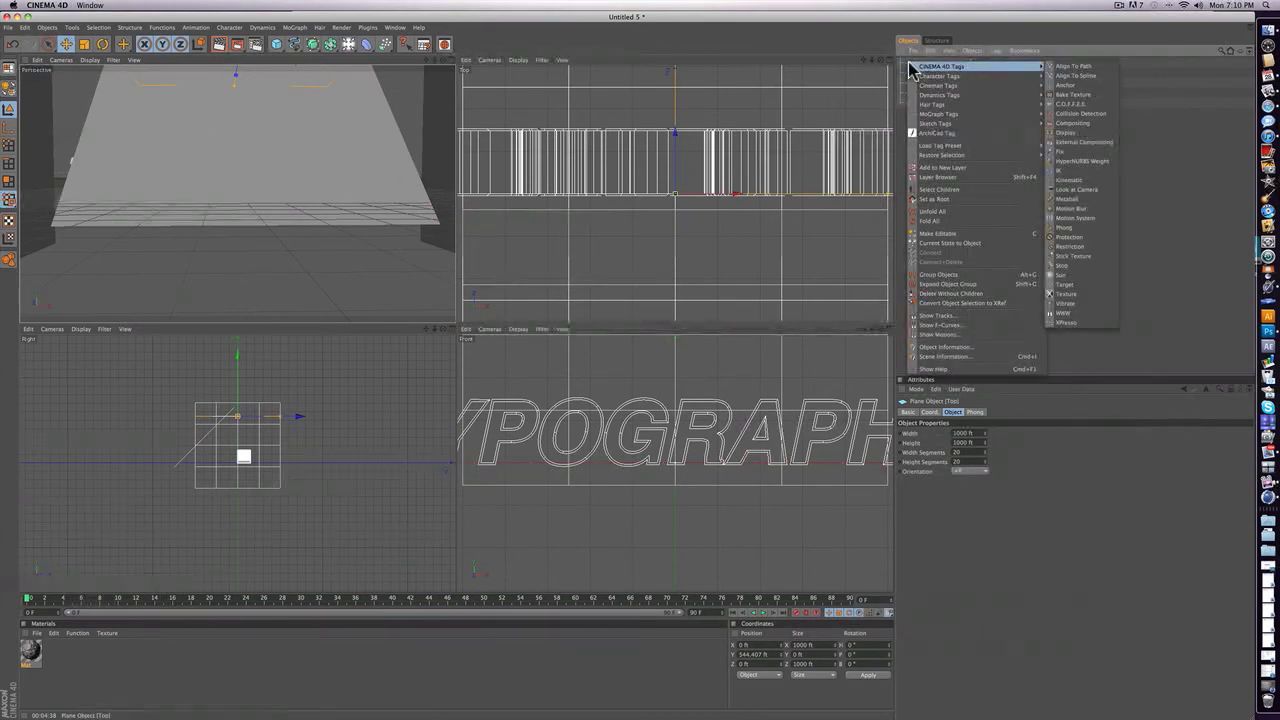
{"action": "left_click", "coordinate": [900, 62]}
{"action": "right_click", "coordinate": [921, 68]}
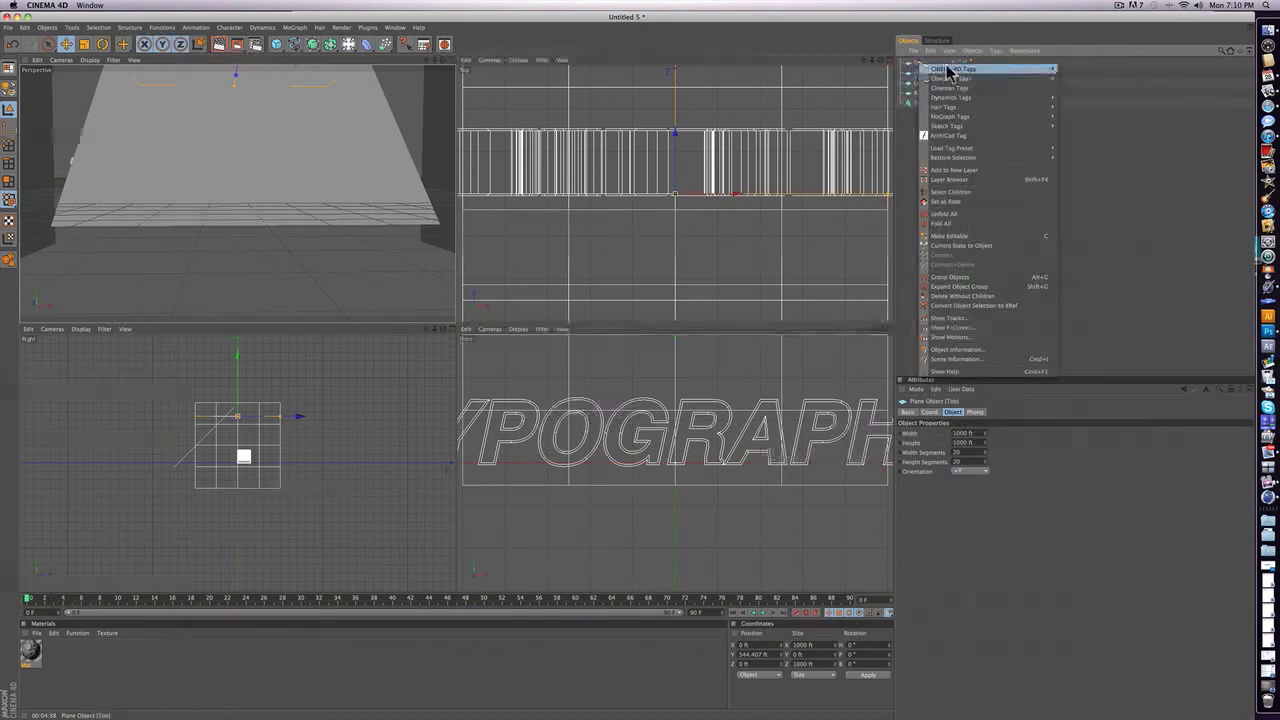
{"action": "mouse_move", "coordinate": [945, 69]}
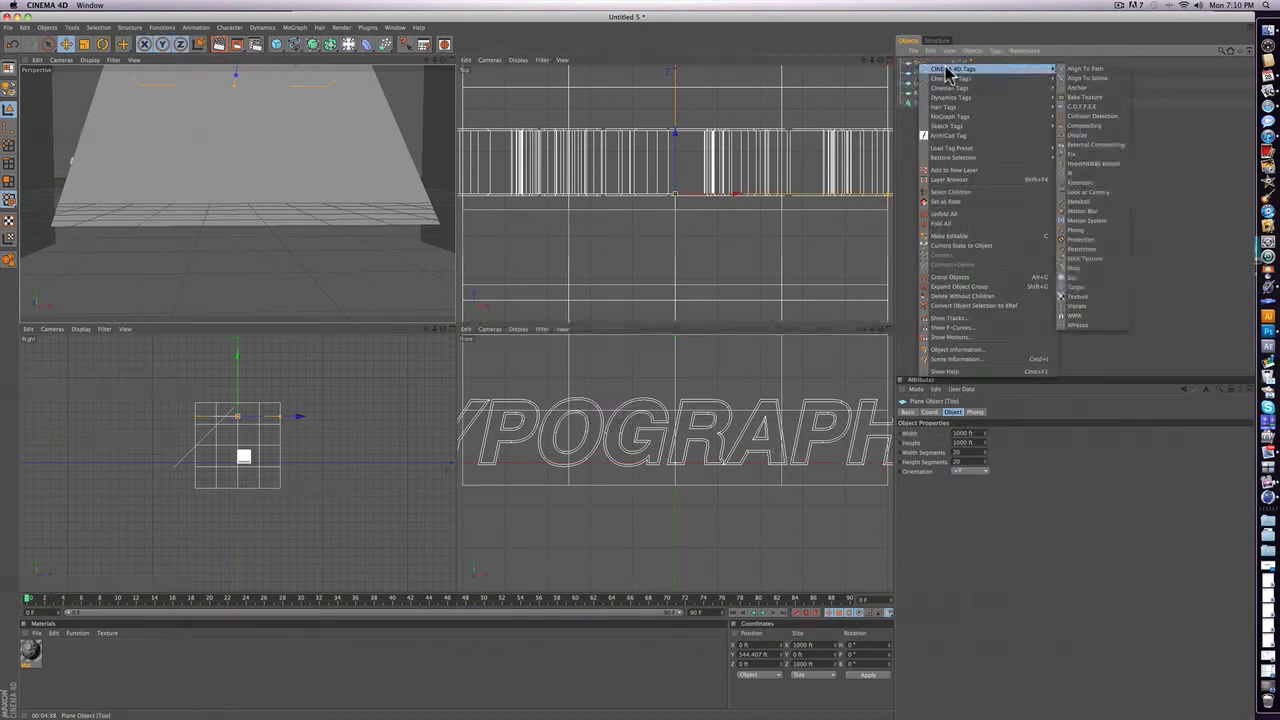
{"action": "left_click", "coordinate": [1090, 126]}
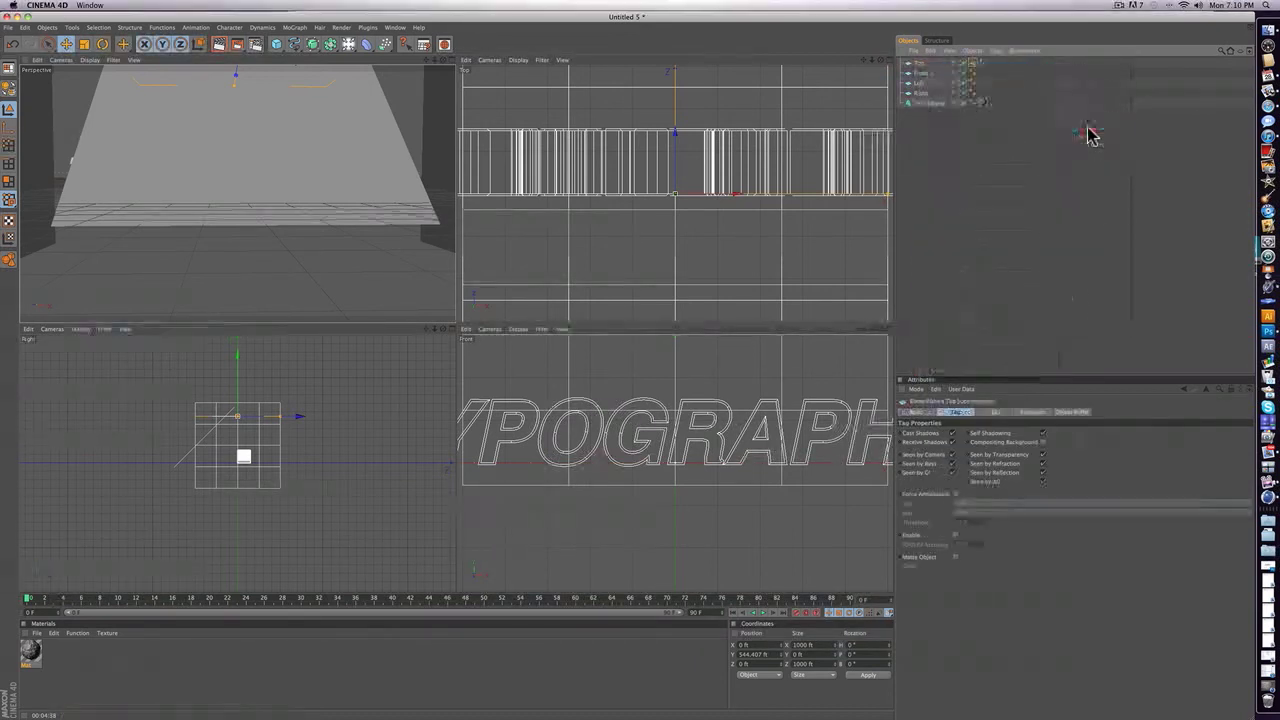
{"action": "left_click", "coordinate": [951, 454]}
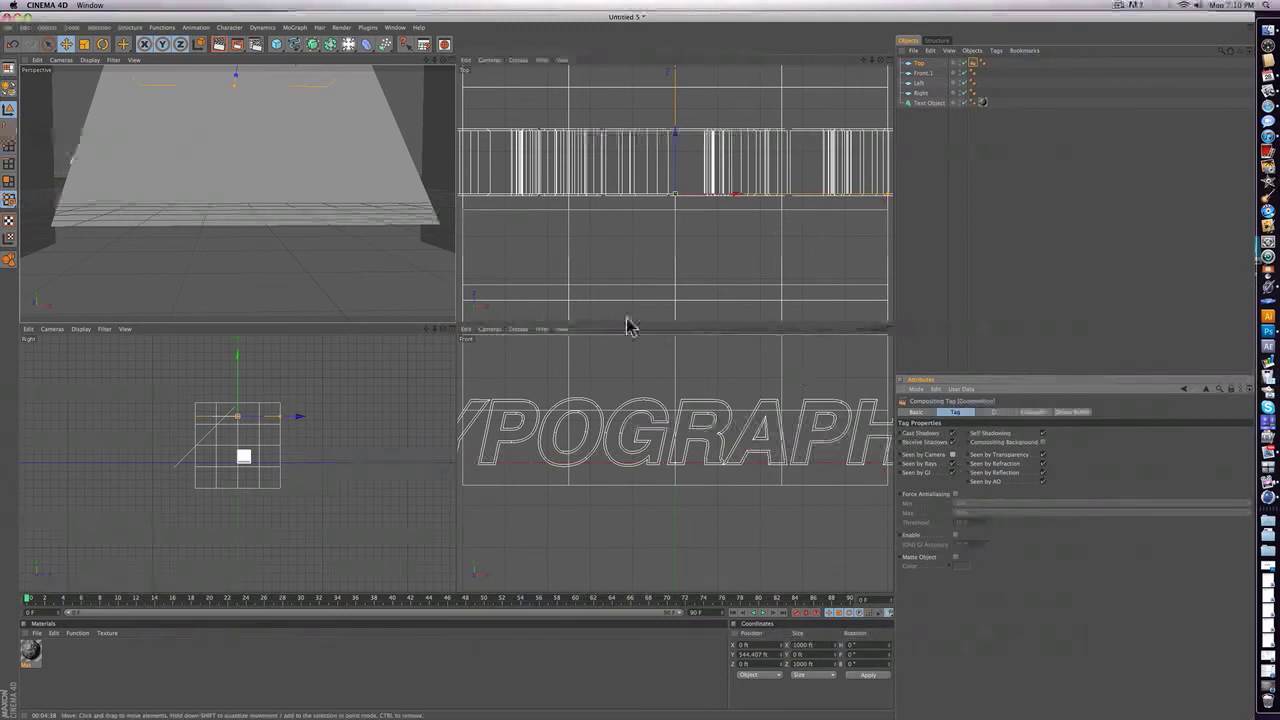
Copy the Top plane's Compositing tag to the Front.1, Left and Right planes.
{"action": "left_click", "coordinate": [972, 65]}
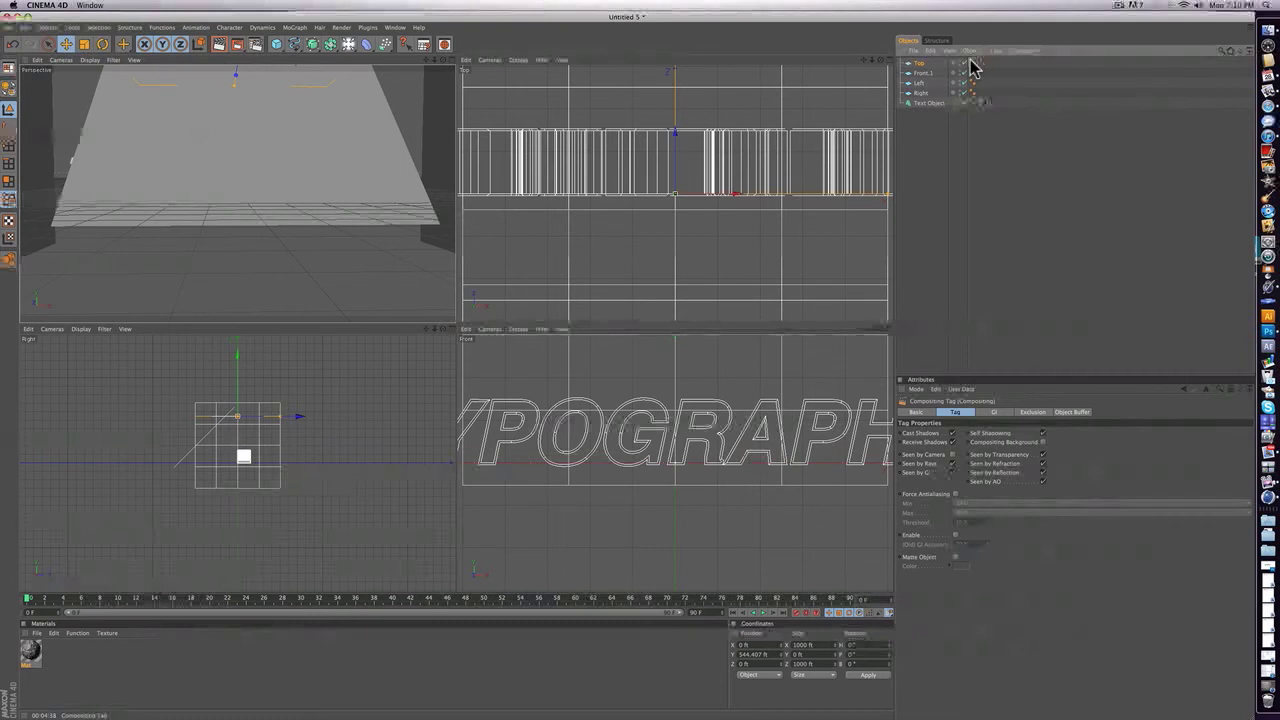
{"action": "left_click_drag", "start_coordinate": [972, 65], "coordinate": [971, 94]}
{"action": "left_click", "coordinate": [1020, 149]}
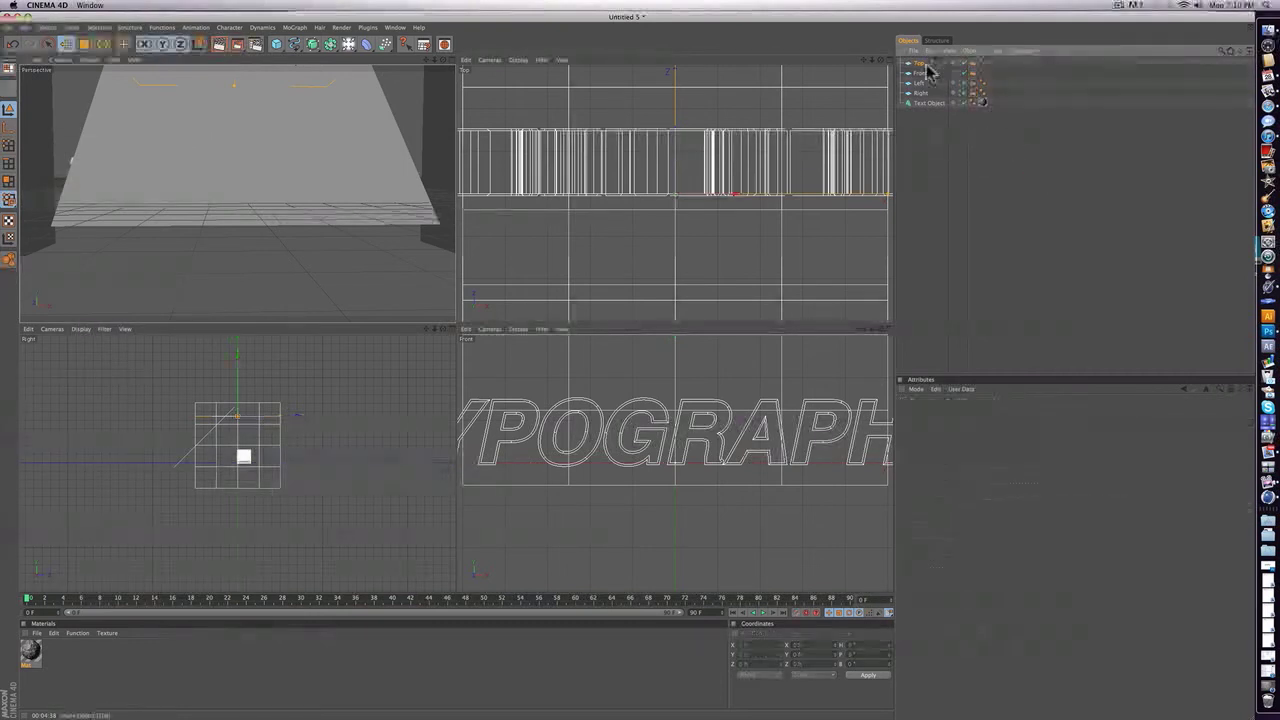
Select the Top, Front.1, Left and Right planes together and set Visible in Editor to Off.
{"action": "left_click", "coordinate": [920, 63]}
{"action": "left_click", "coordinate": [922, 93], "text": "shift"}
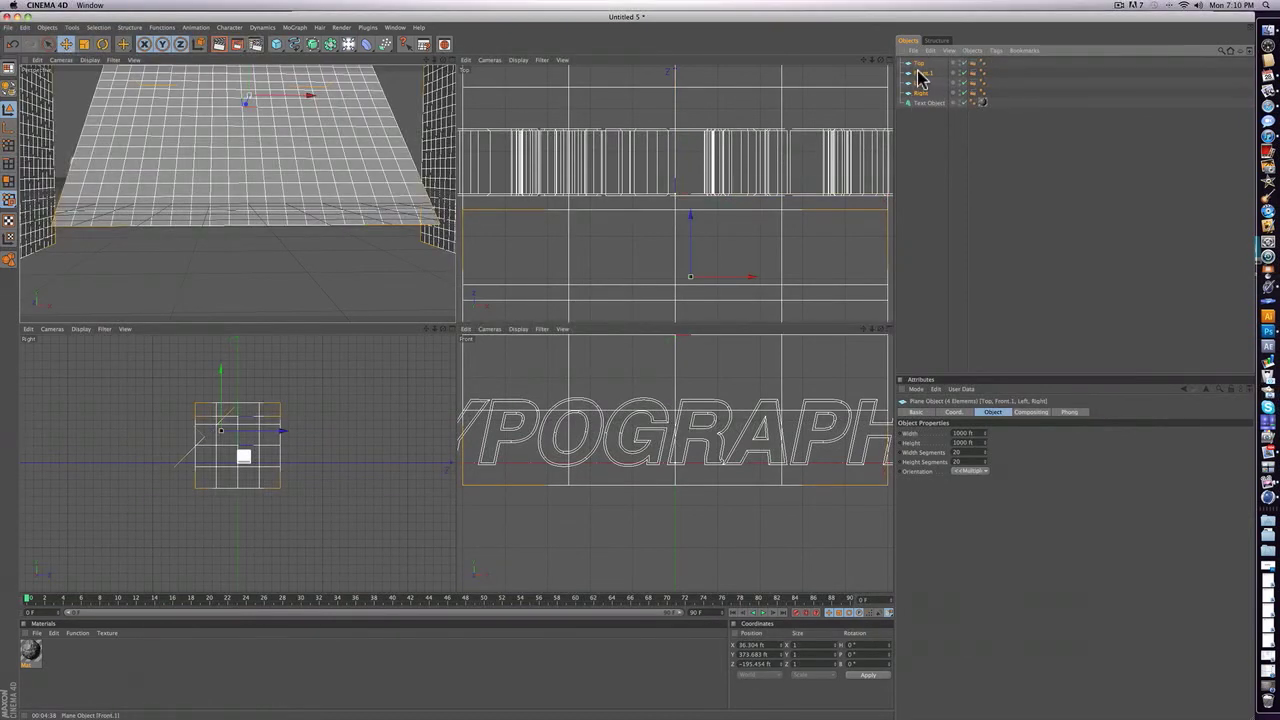
{"action": "left_click", "coordinate": [918, 412]}
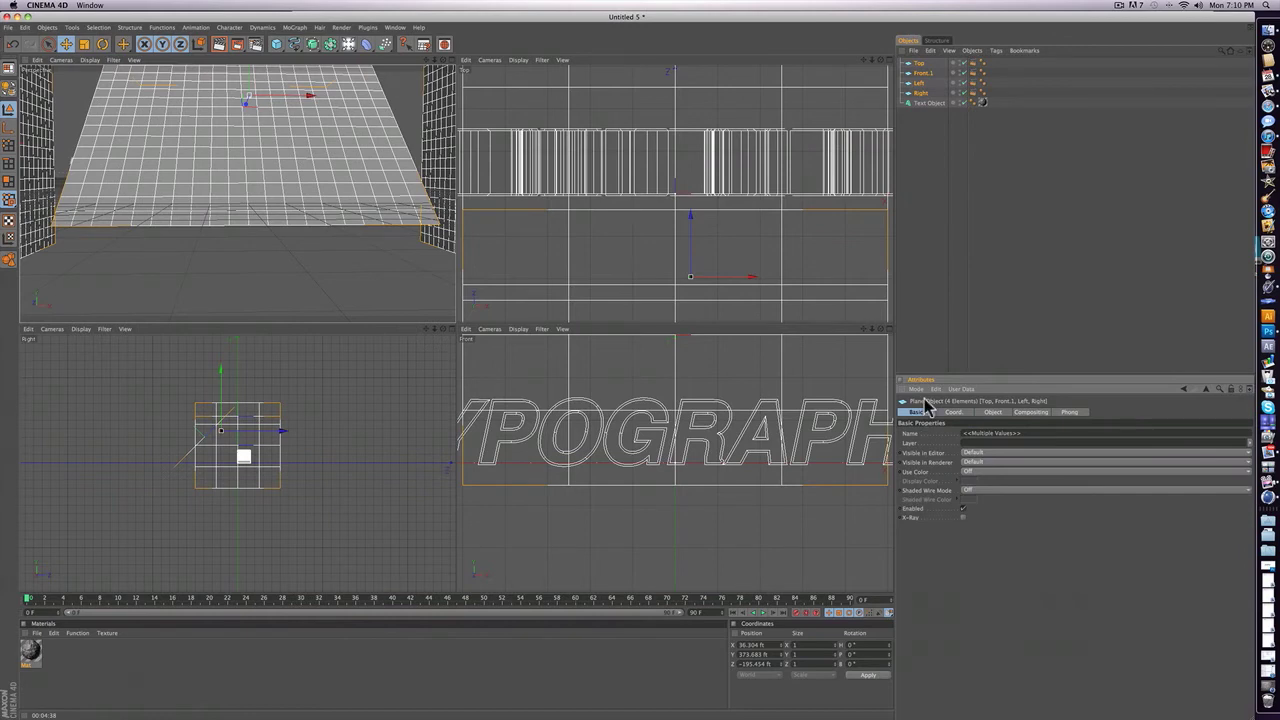
{"action": "left_click", "coordinate": [993, 460]}
{"action": "left_click", "coordinate": [984, 452]}
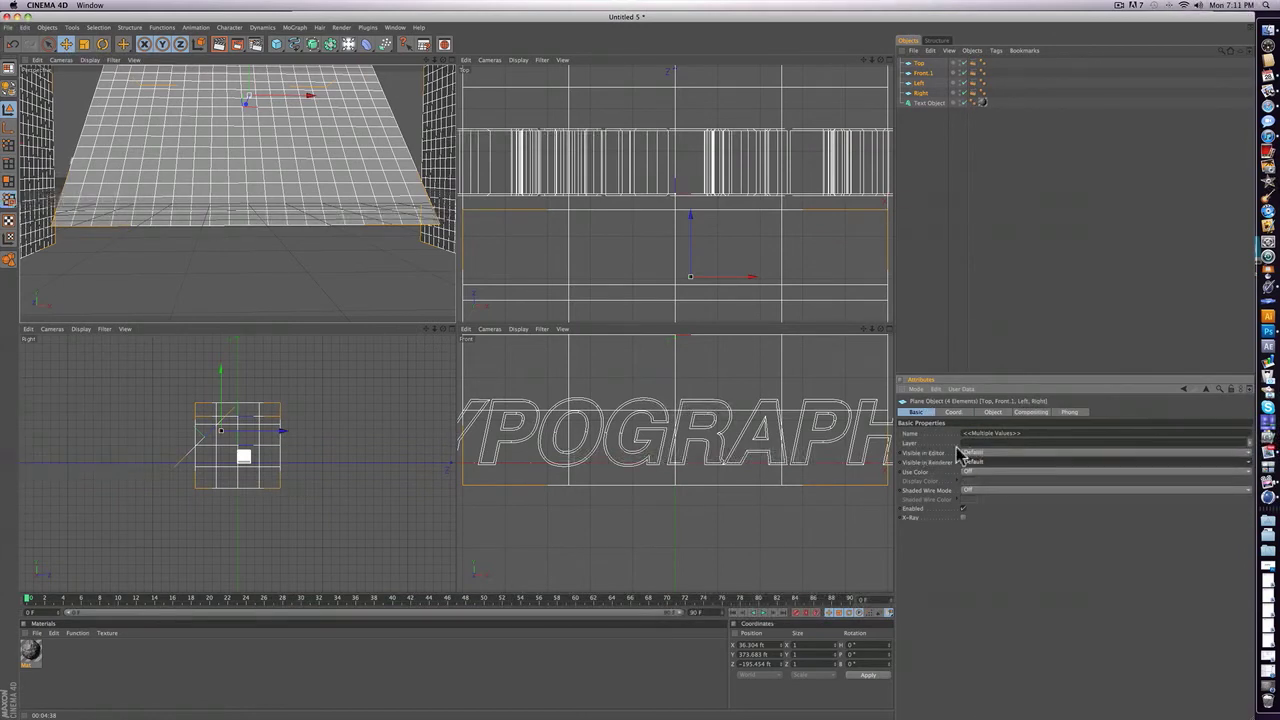
{"action": "left_click", "coordinate": [970, 452]}
{"action": "left_click", "coordinate": [972, 475]}
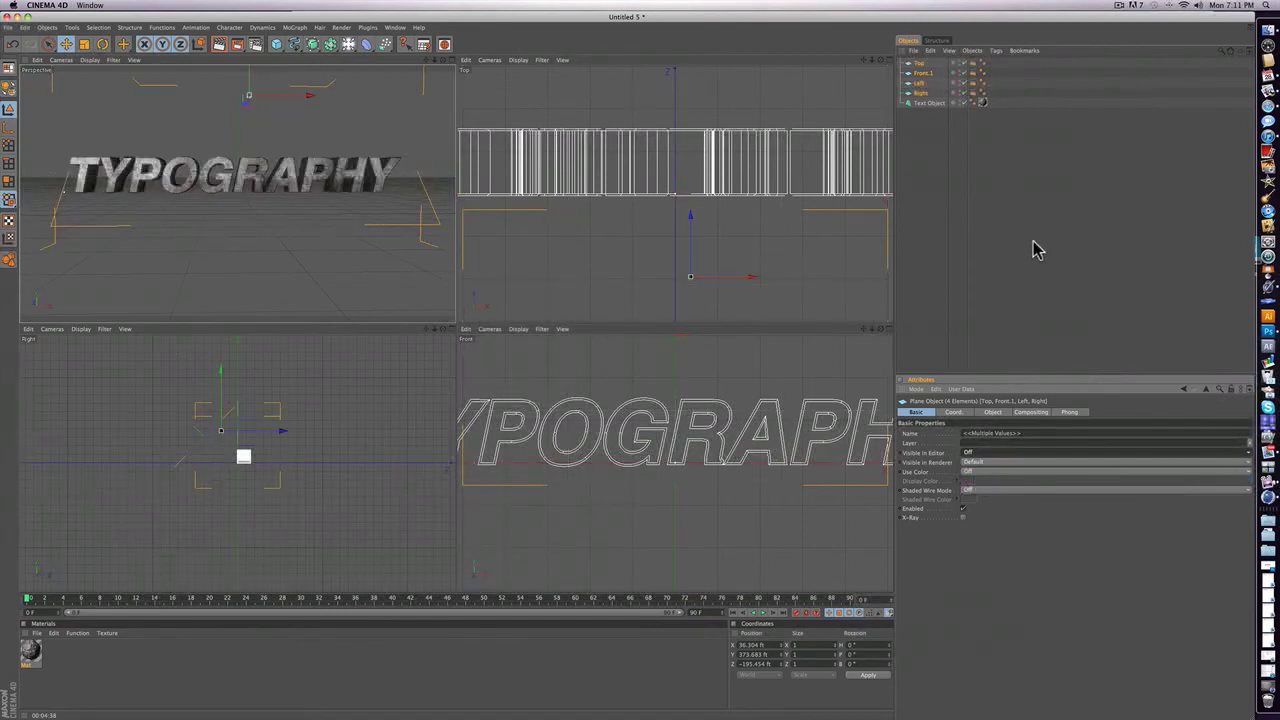
{"action": "left_click", "coordinate": [1040, 250]}
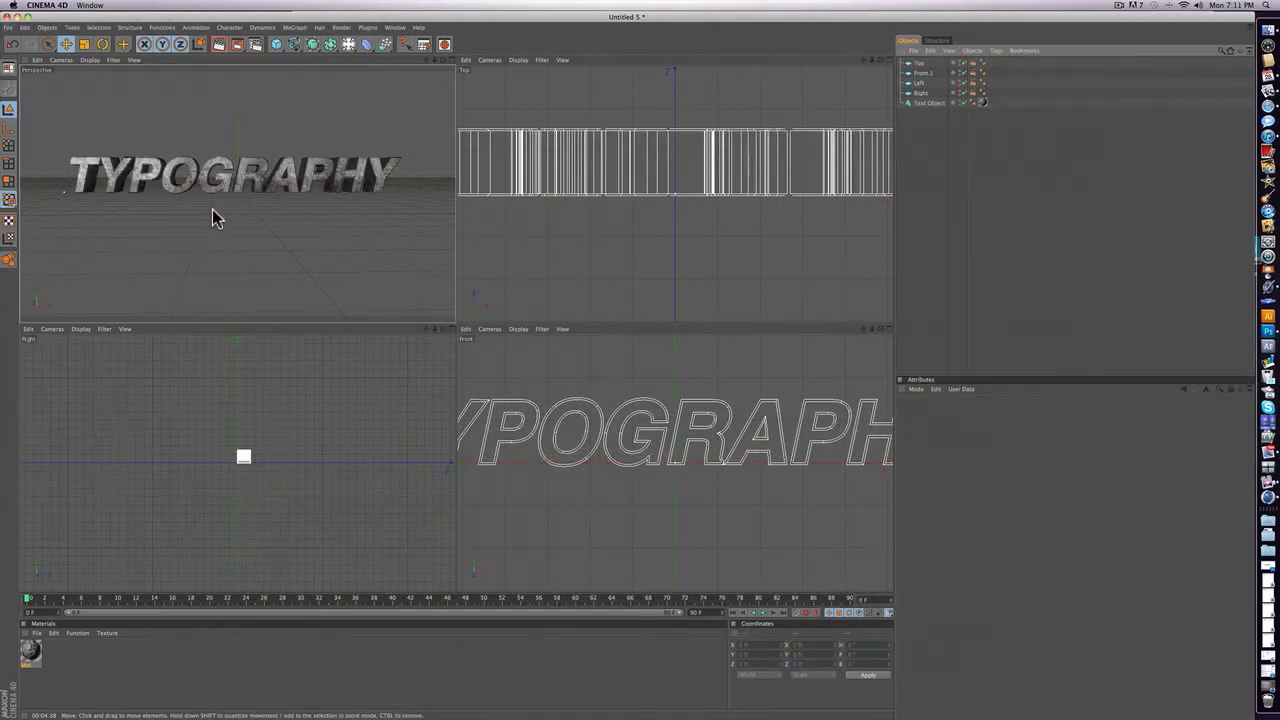
{"action": "left_click_drag", "start_coordinate": [942, 124], "coordinate": [906, 56]}
{"action": "left_click", "coordinate": [957, 160]}
{"action": "scroll", "coordinate": [311, 148], "scroll_direction": "down", "scroll_amount": 5}
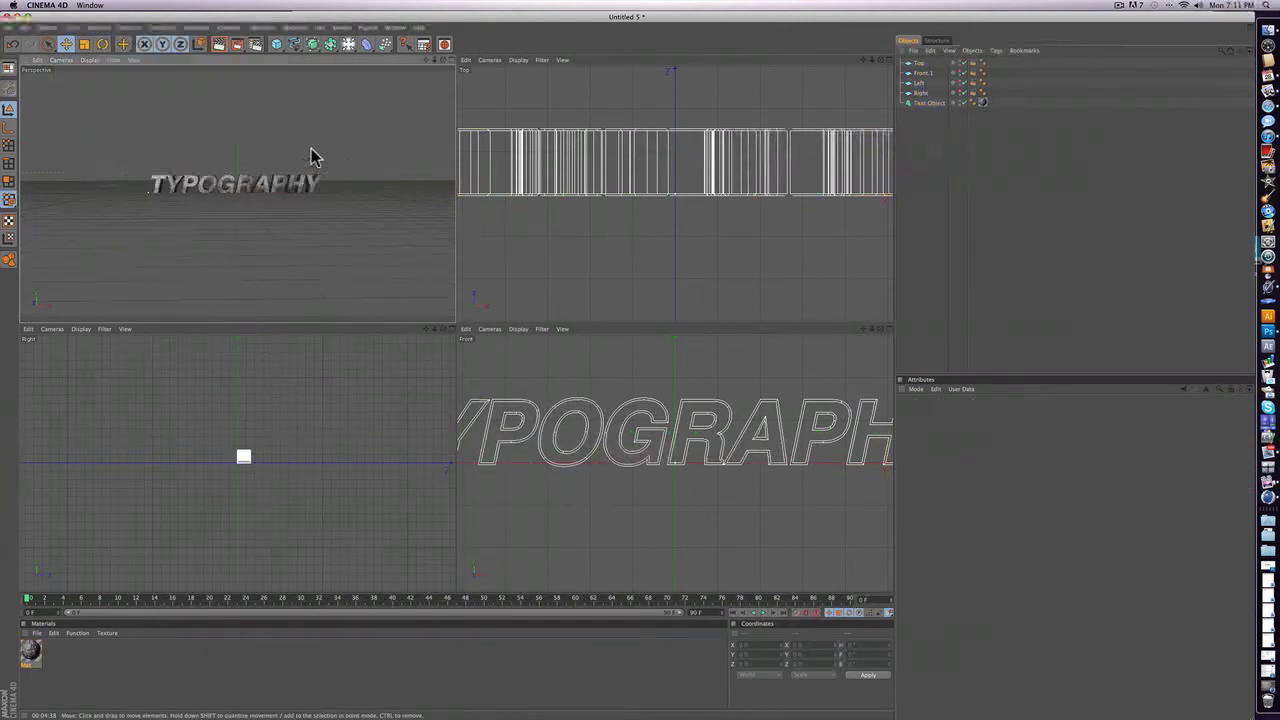
{"action": "scroll", "coordinate": [311, 147], "scroll_direction": "up", "scroll_amount": 6}
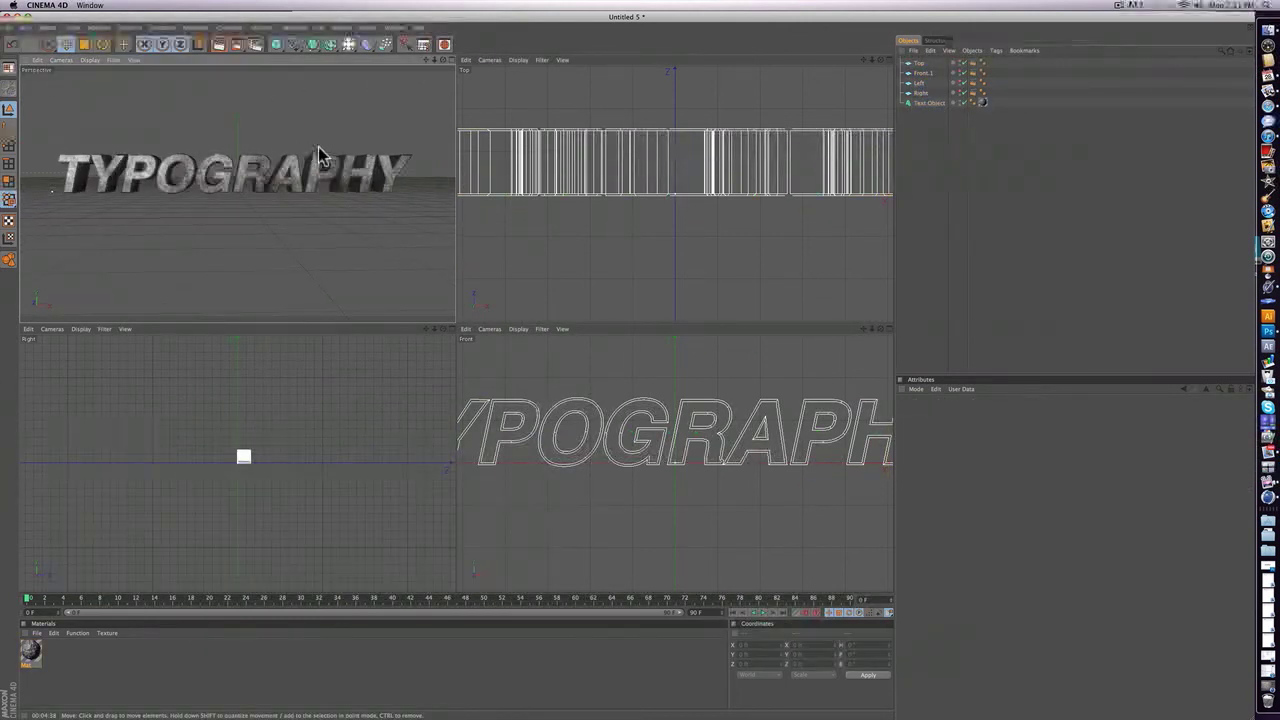
Create a new material with Luminance enabled at 200% brightness and apply it to the Top, Front.1, Left and Right planes.
{"action": "double_click", "coordinate": [69, 651]}
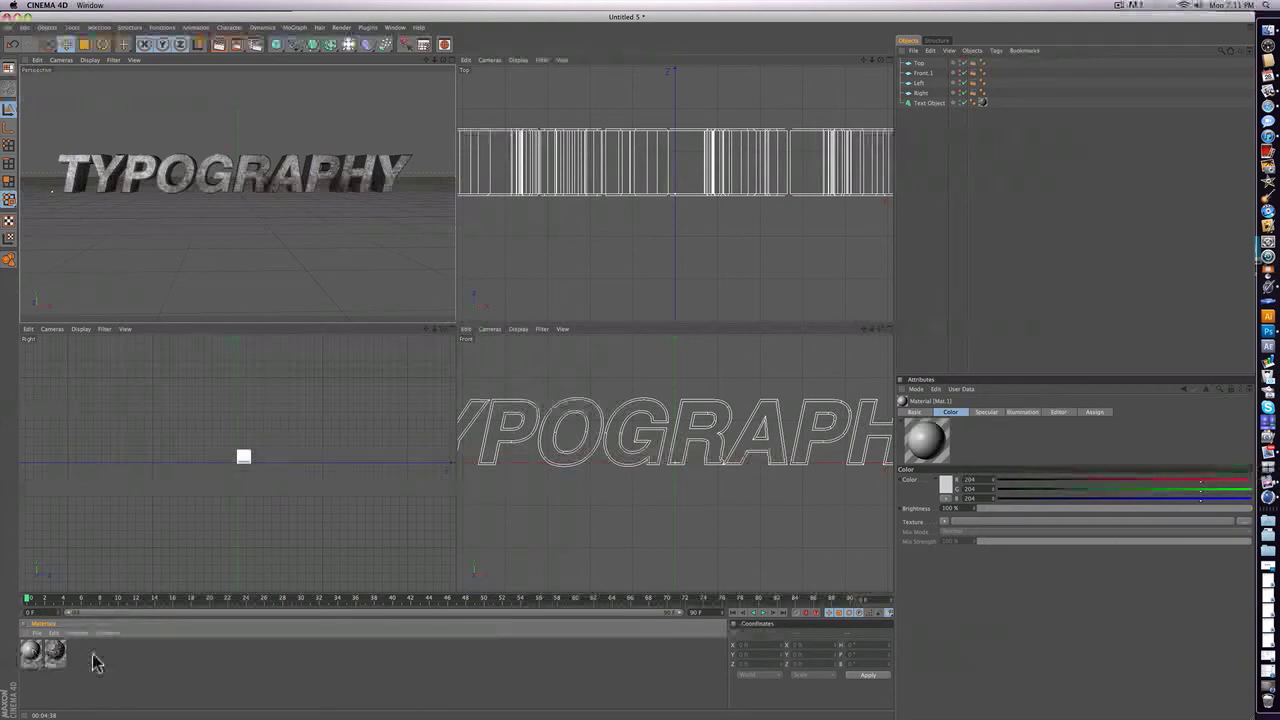
{"action": "double_click", "coordinate": [35, 652]}
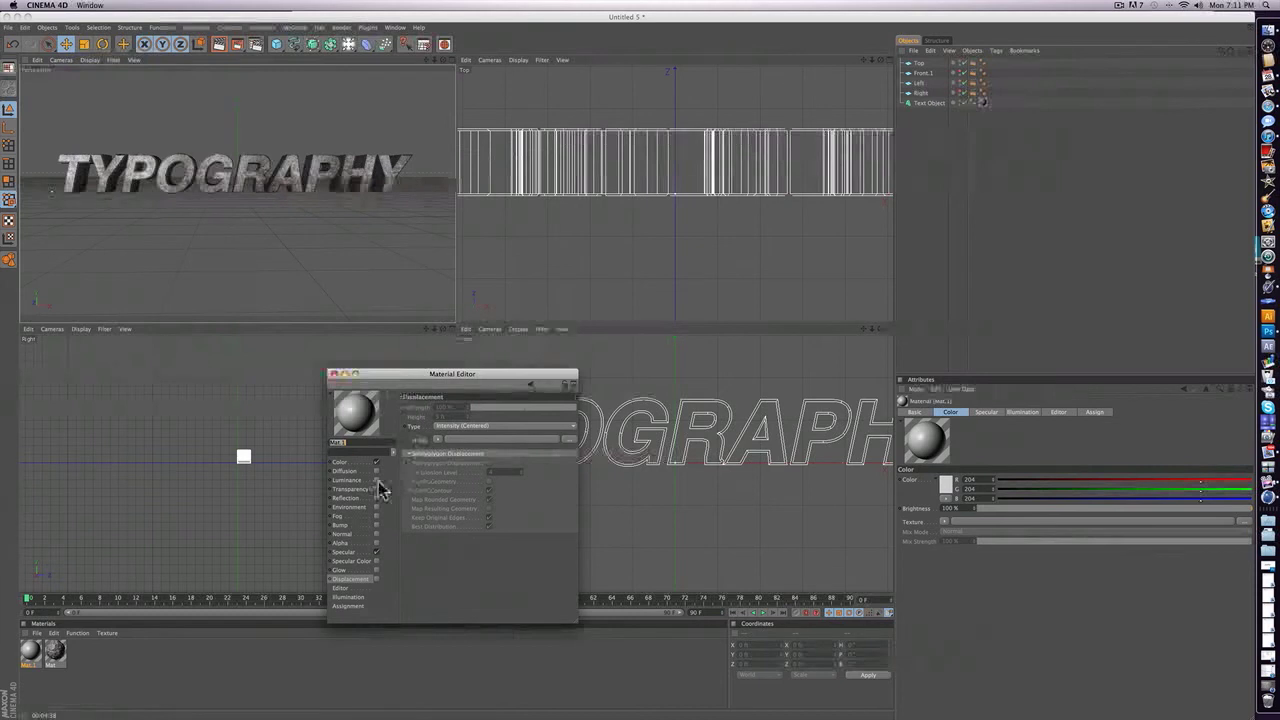
{"action": "left_click", "coordinate": [376, 481]}
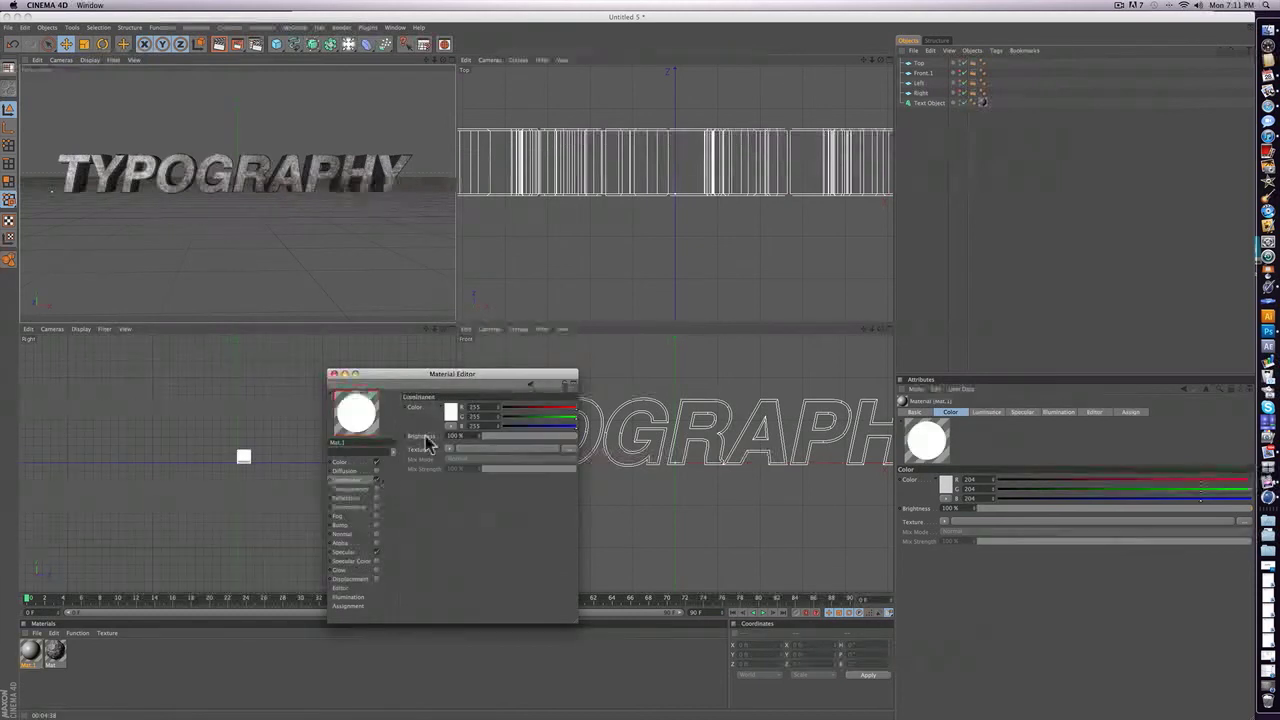
{"action": "left_click_drag", "start_coordinate": [452, 437], "coordinate": [437, 436]}
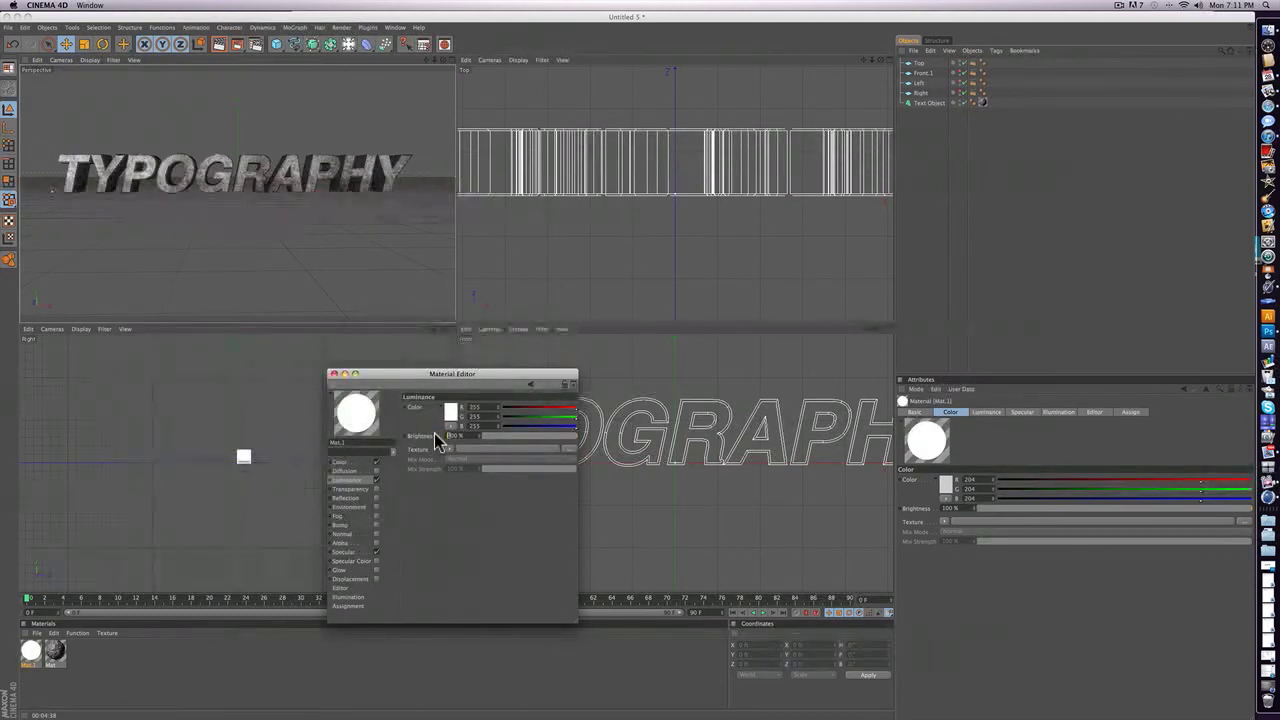
{"action": "type", "text": "2"}
{"action": "key", "text": "Return"}
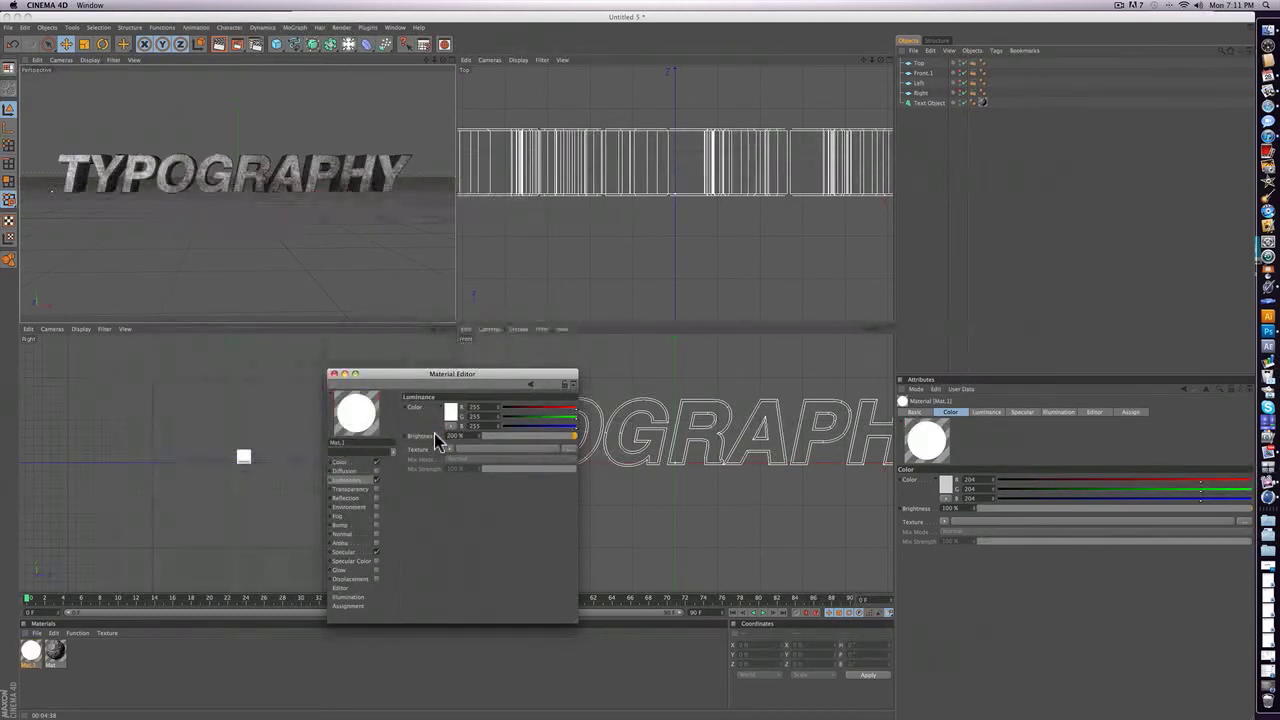
{"action": "left_click", "coordinate": [333, 373]}
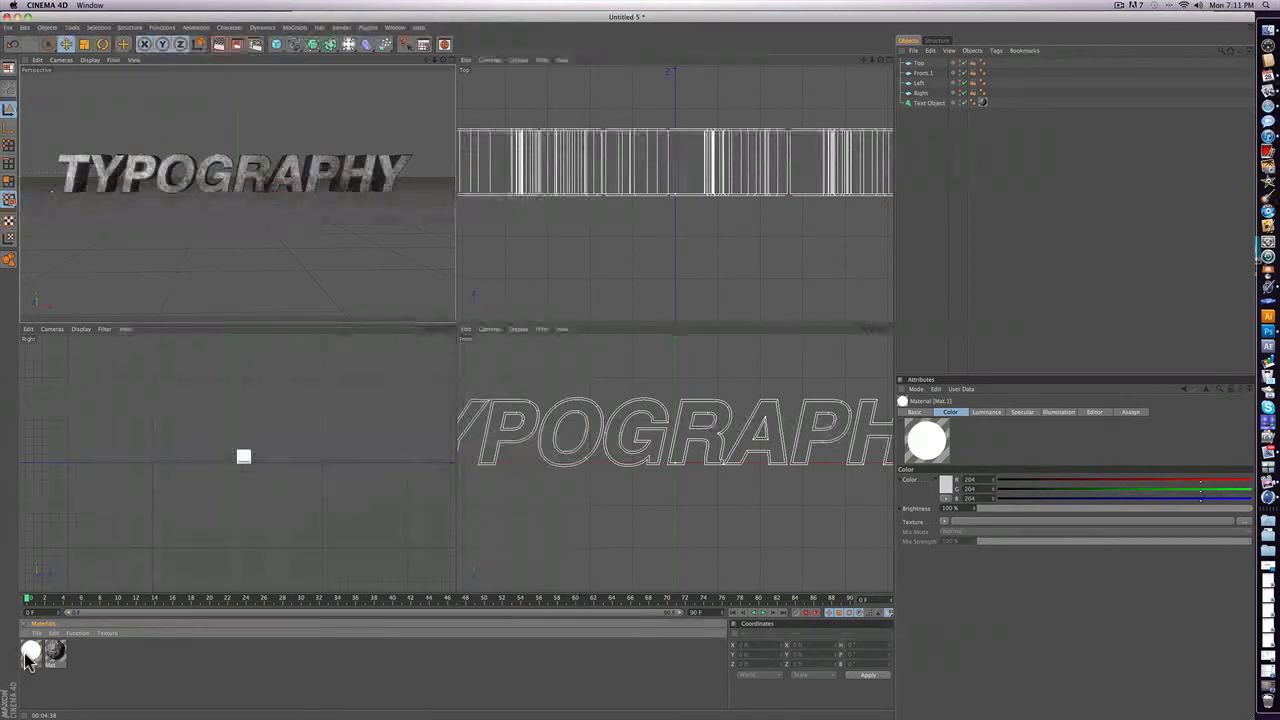
{"action": "left_click_drag", "start_coordinate": [30, 655], "coordinate": [992, 63]}
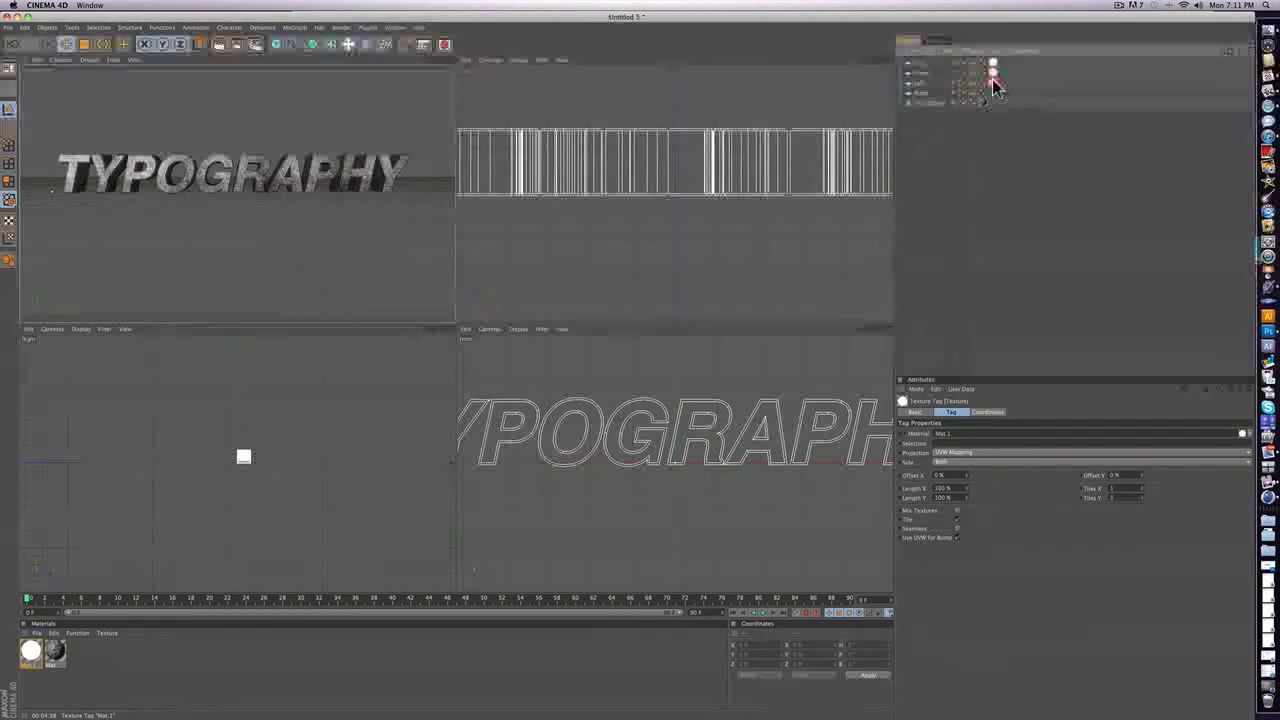
Check the Ambient Occlusion and Global Illumination effects in the render settings and render the perspective view.
{"action": "left_click", "coordinate": [255, 45]}
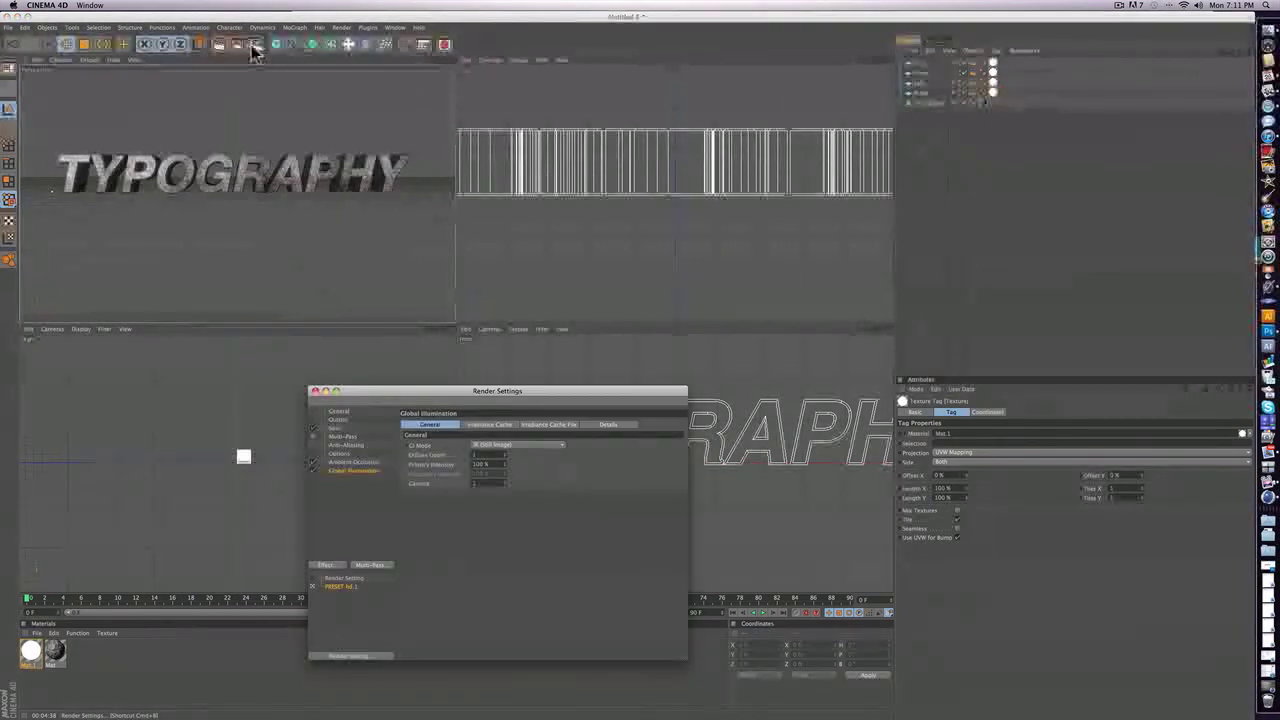
{"action": "left_click", "coordinate": [350, 462]}
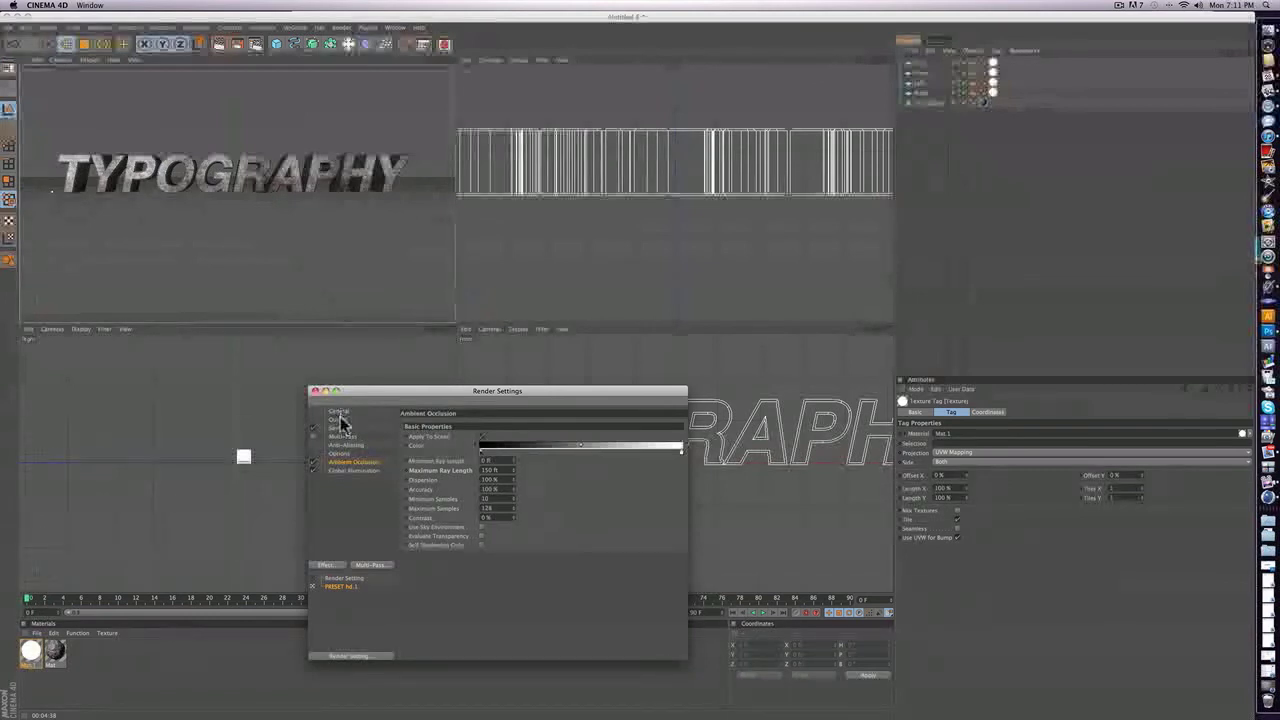
{"action": "left_click", "coordinate": [336, 564]}
{"action": "left_click", "coordinate": [338, 532]}
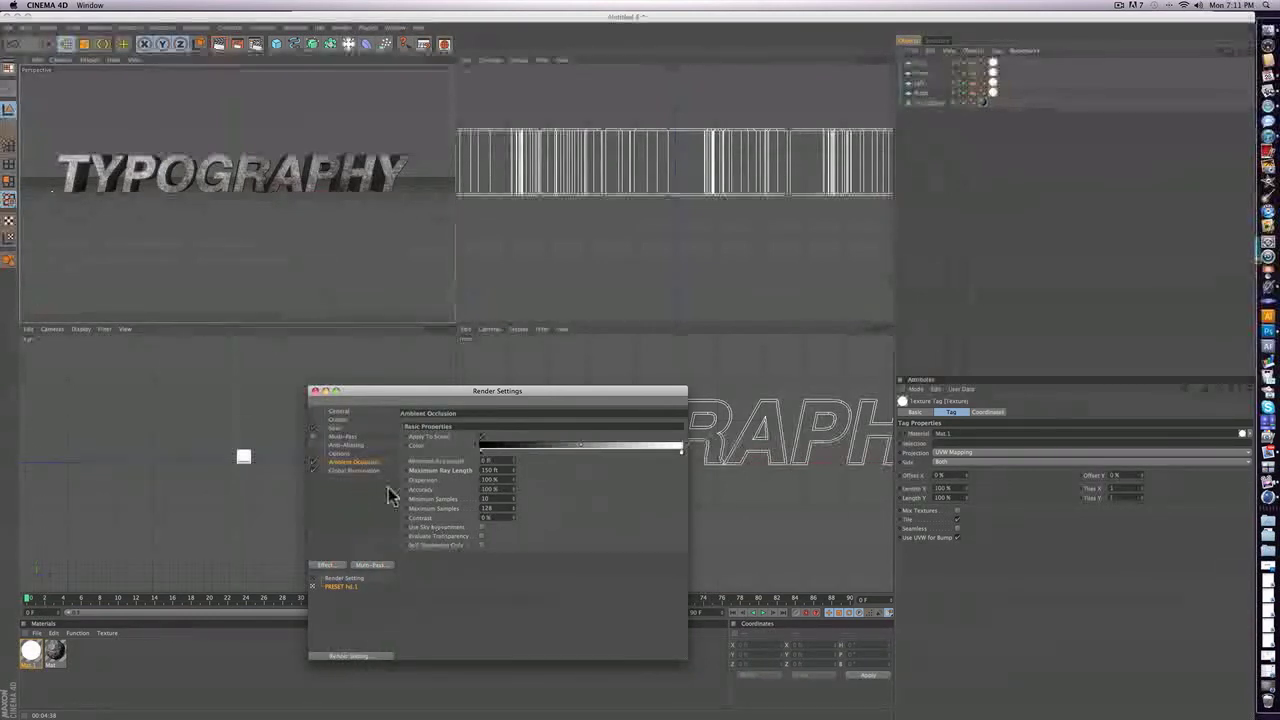
{"action": "left_click", "coordinate": [342, 470]}
{"action": "left_click", "coordinate": [343, 462]}
{"action": "left_click", "coordinate": [342, 492]}
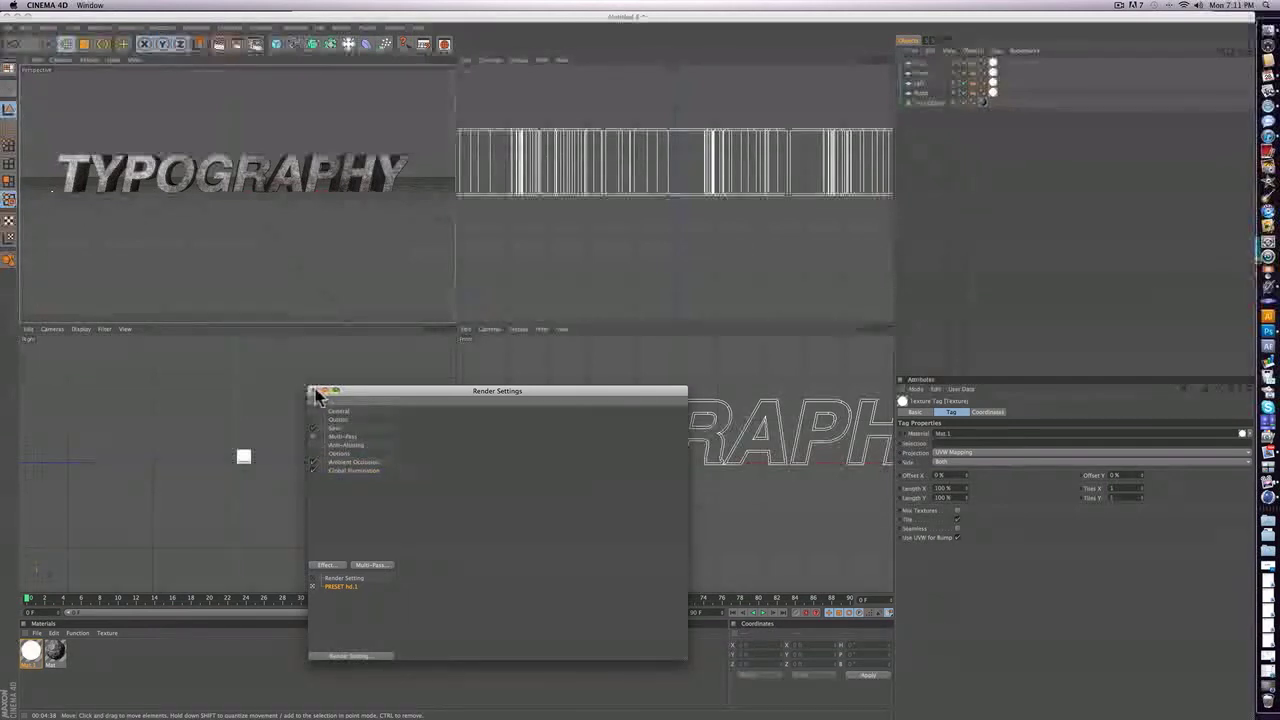
{"action": "left_click", "coordinate": [315, 391]}
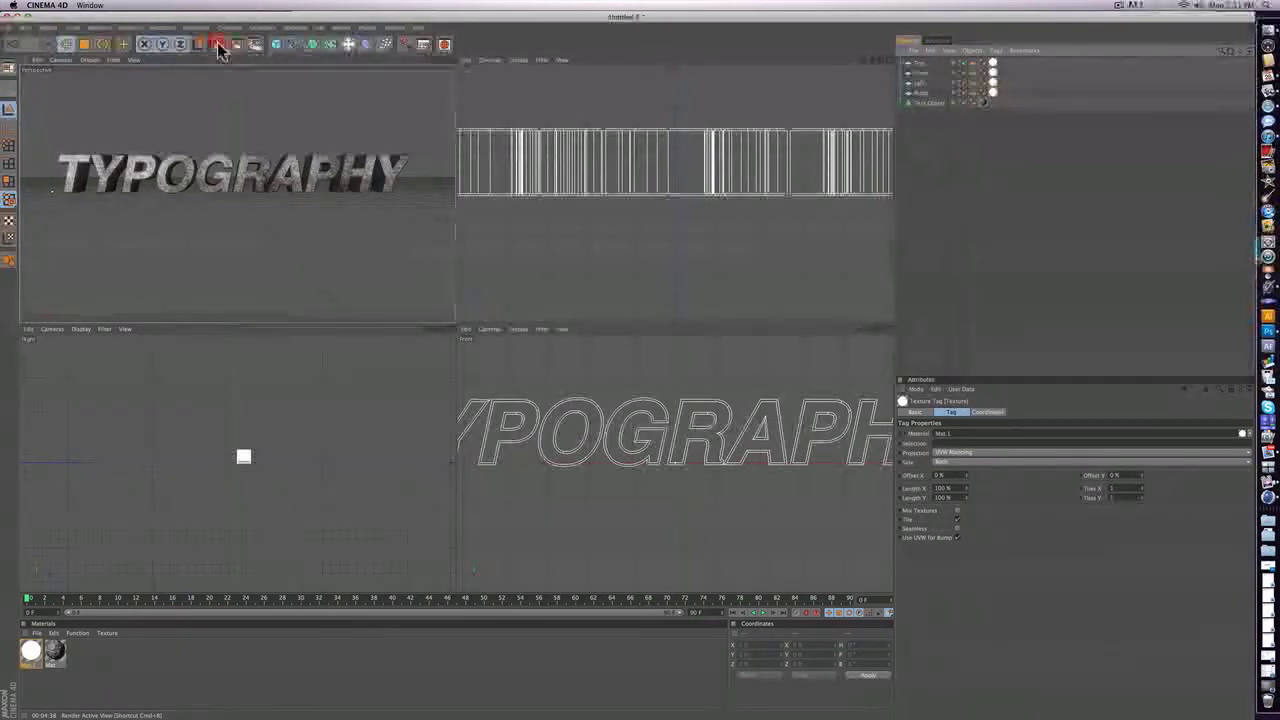
{"action": "left_click", "coordinate": [221, 49]}
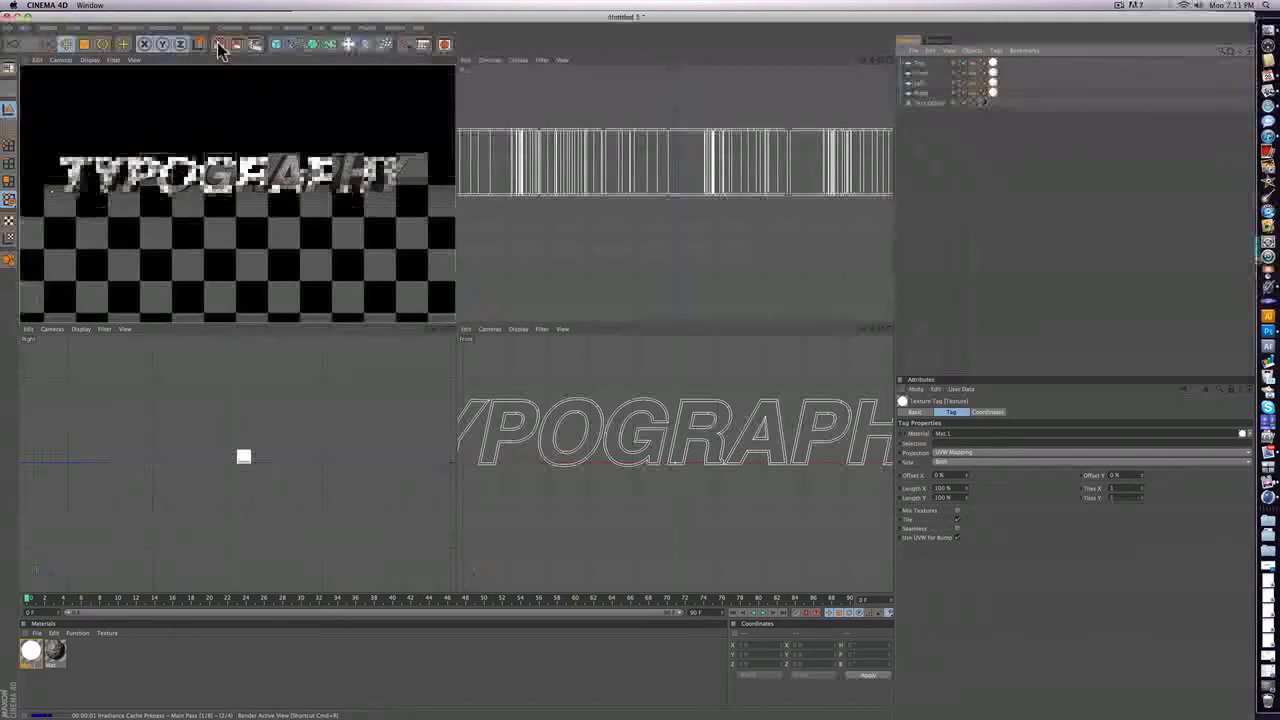